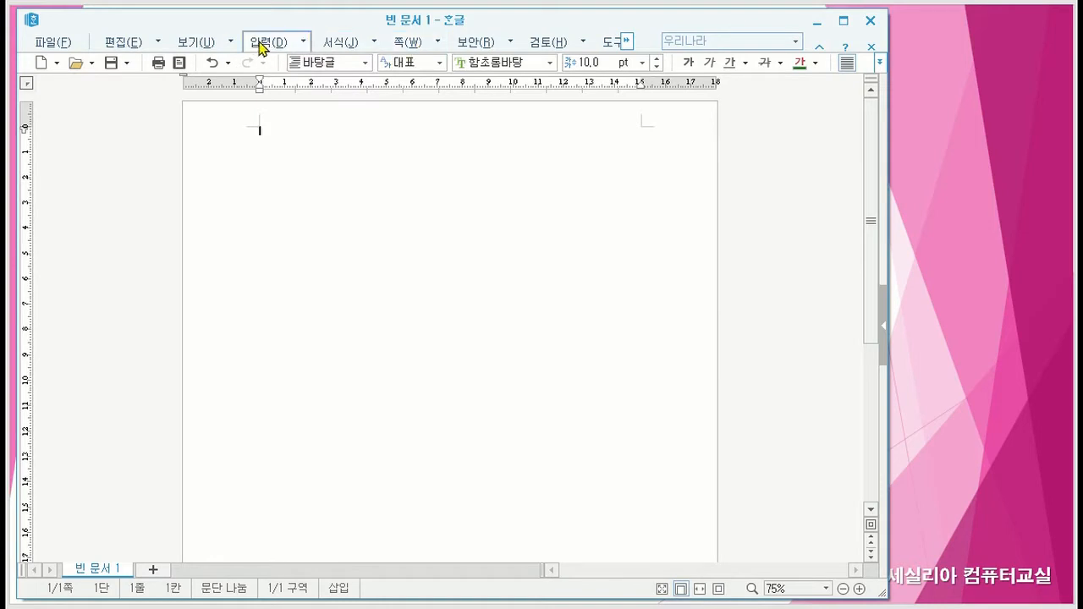
- Set up a new table with 3 rows and 10 columns at the start of the document
left_click(303, 44)
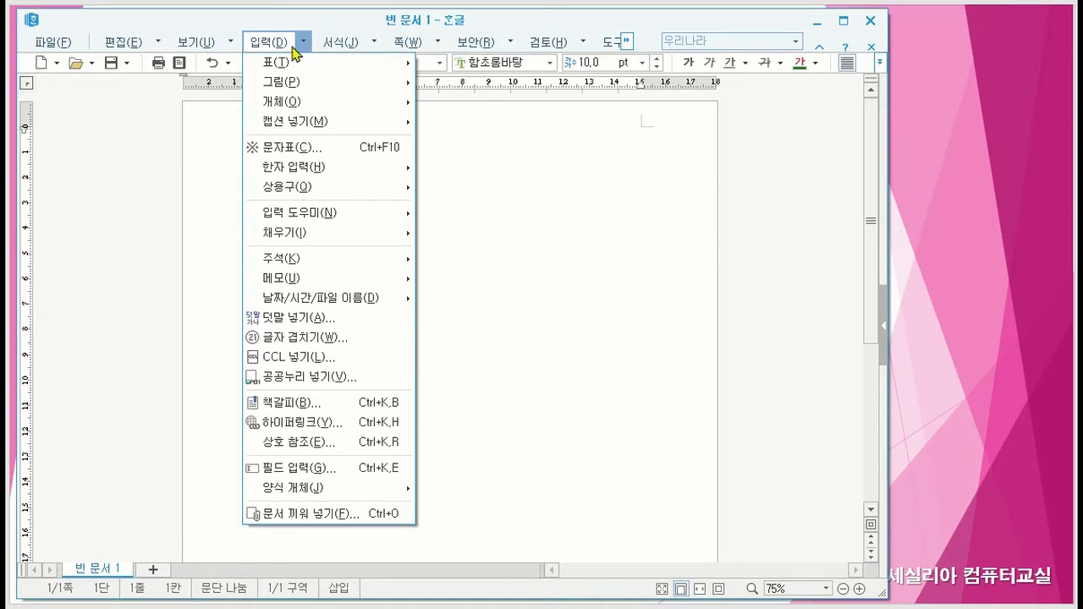
mouse_move(275, 61)
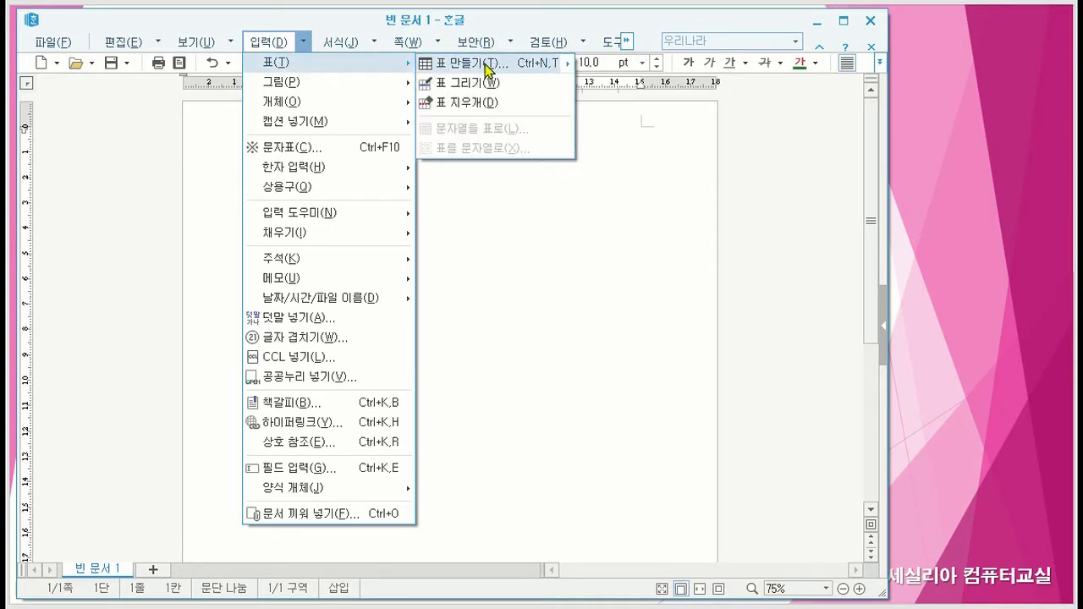
mouse_move(486, 69)
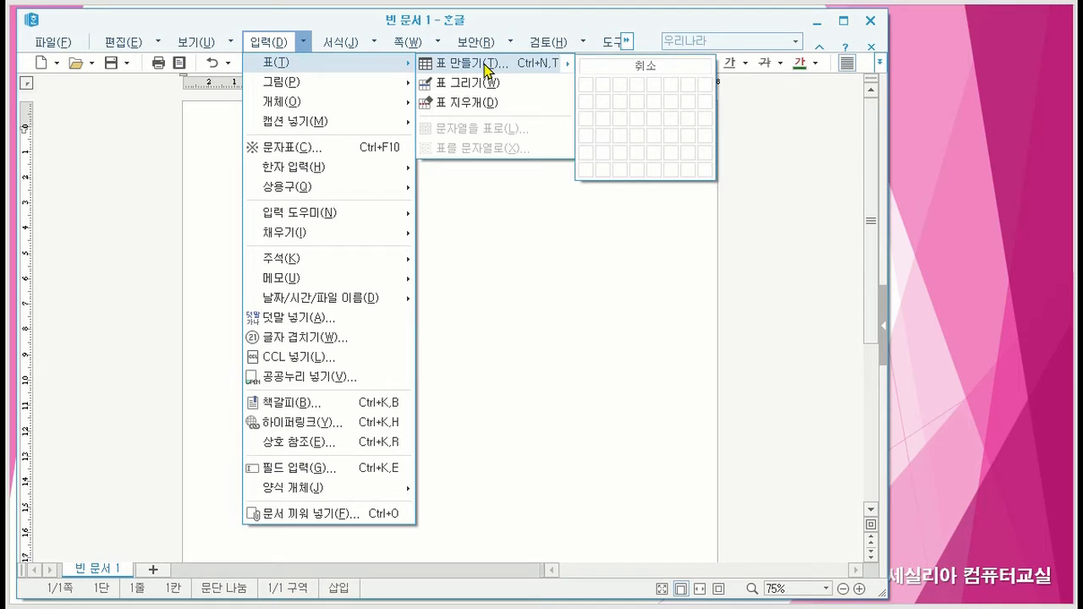
left_click(487, 70)
left_click_drag(415, 211, 448, 117)
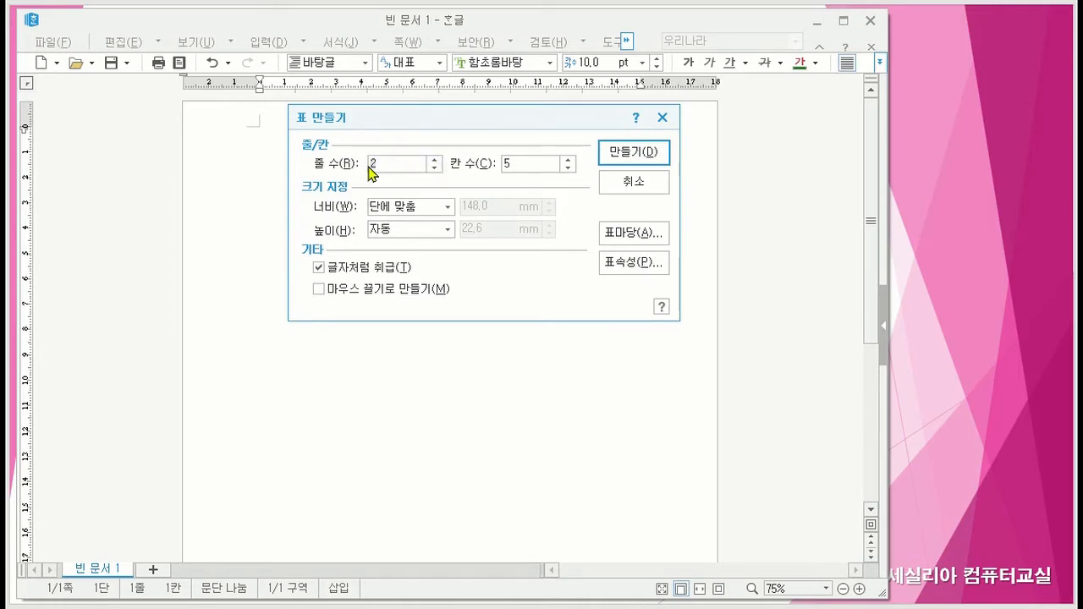
key("BackSpace")
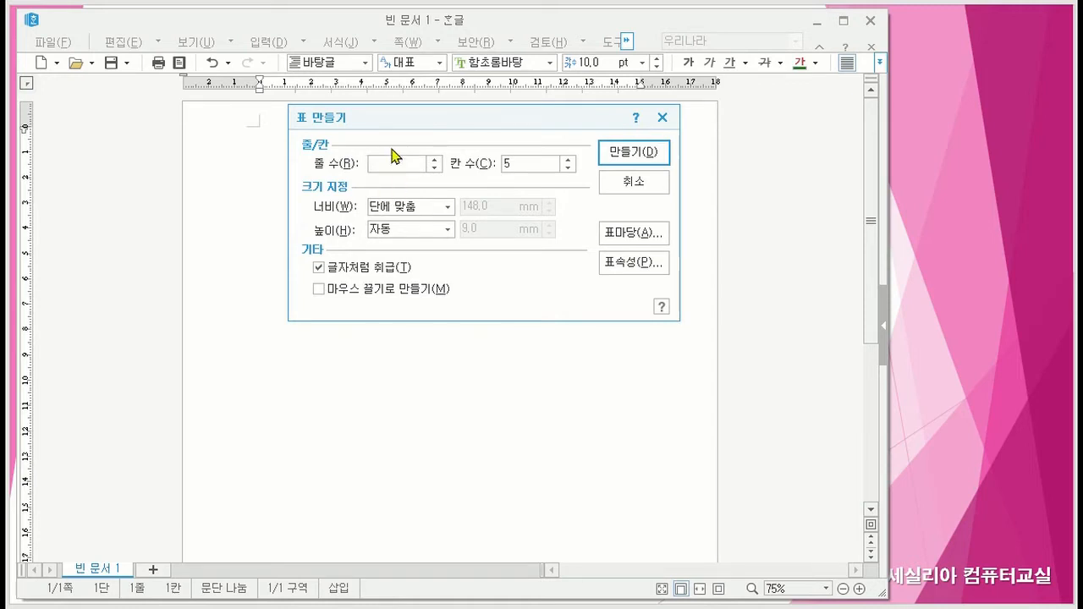
type("3")
left_click(521, 164)
key("Delete")
type("10")
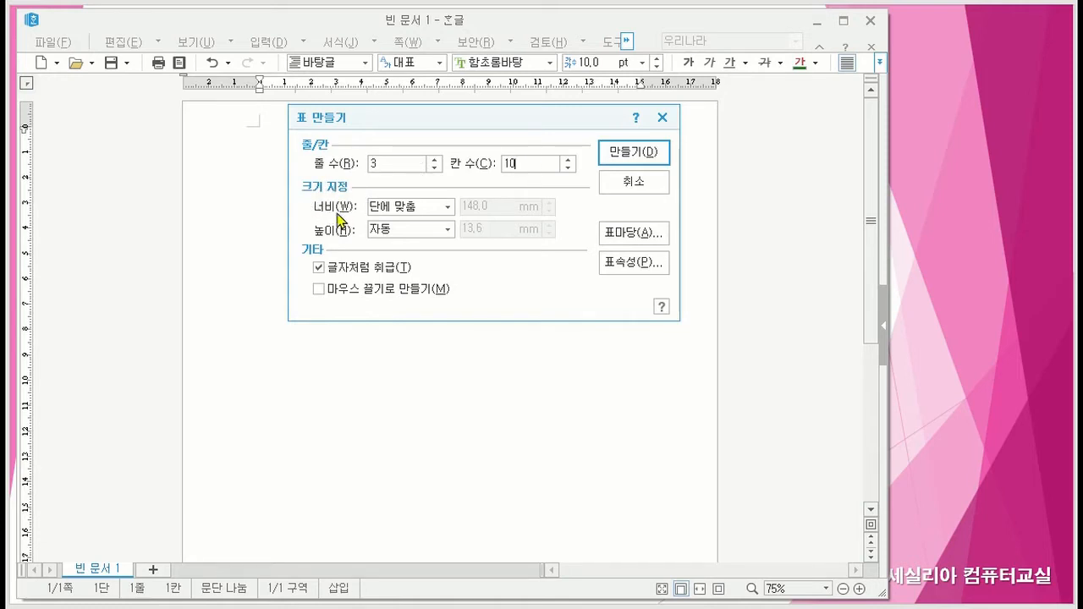
- Create the table with width 단에 맞춤, height 자동 and 글자처럼 취급 enabled, leaving 마우스 끌기로 만들기 off
left_click(447, 207)
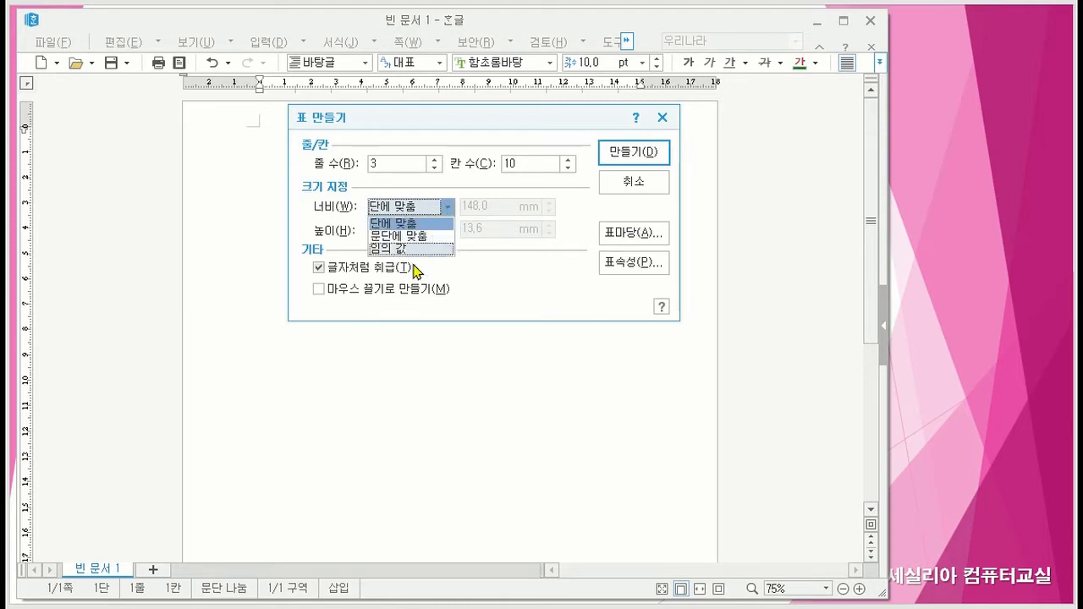
left_click(414, 209)
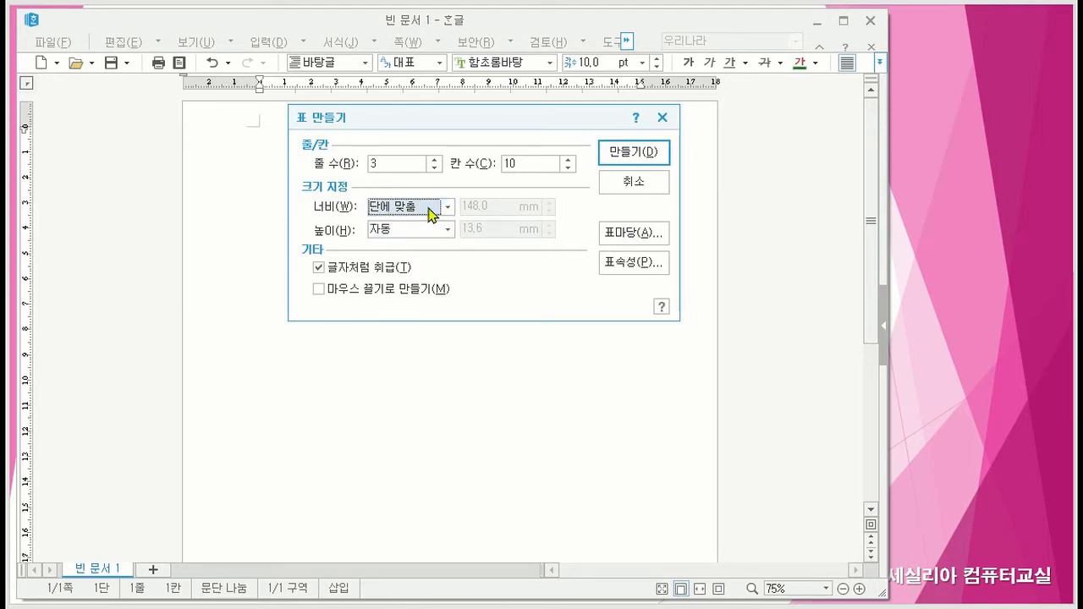
left_click(448, 231)
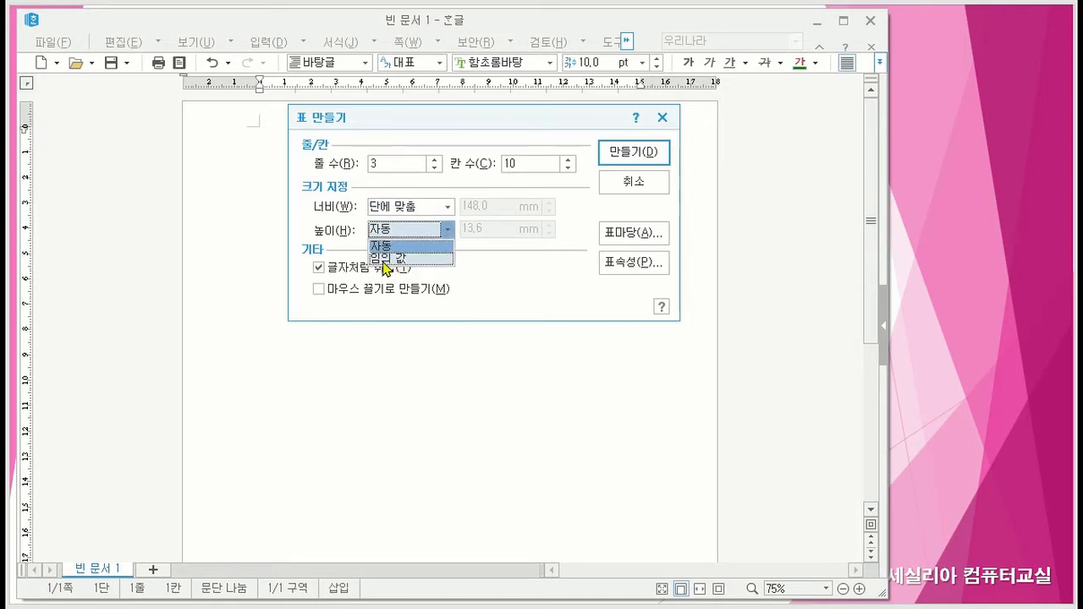
left_click(413, 242)
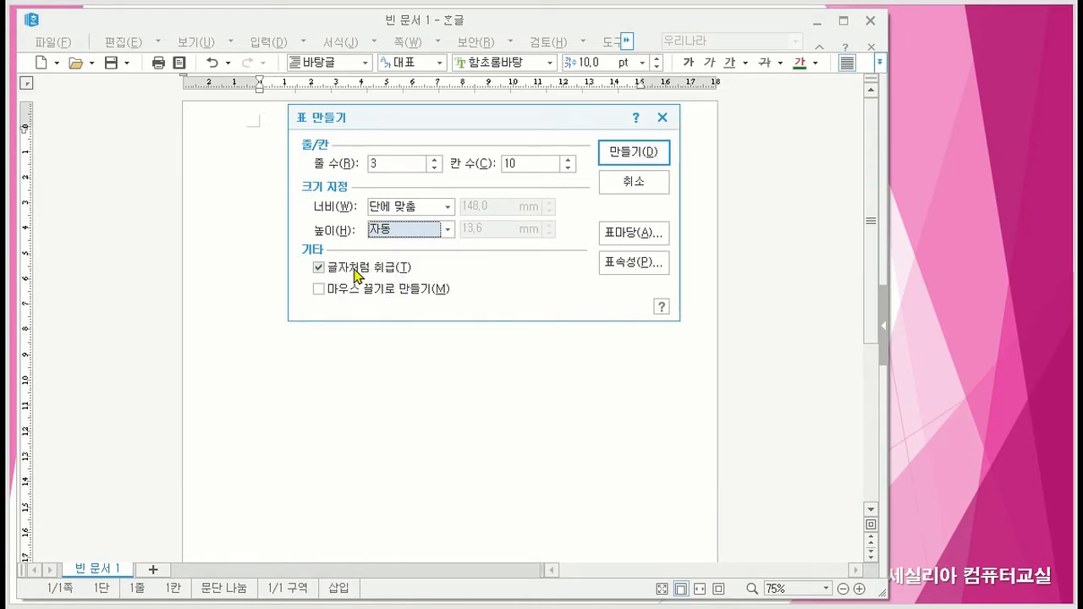
left_click(319, 267)
left_click(319, 268)
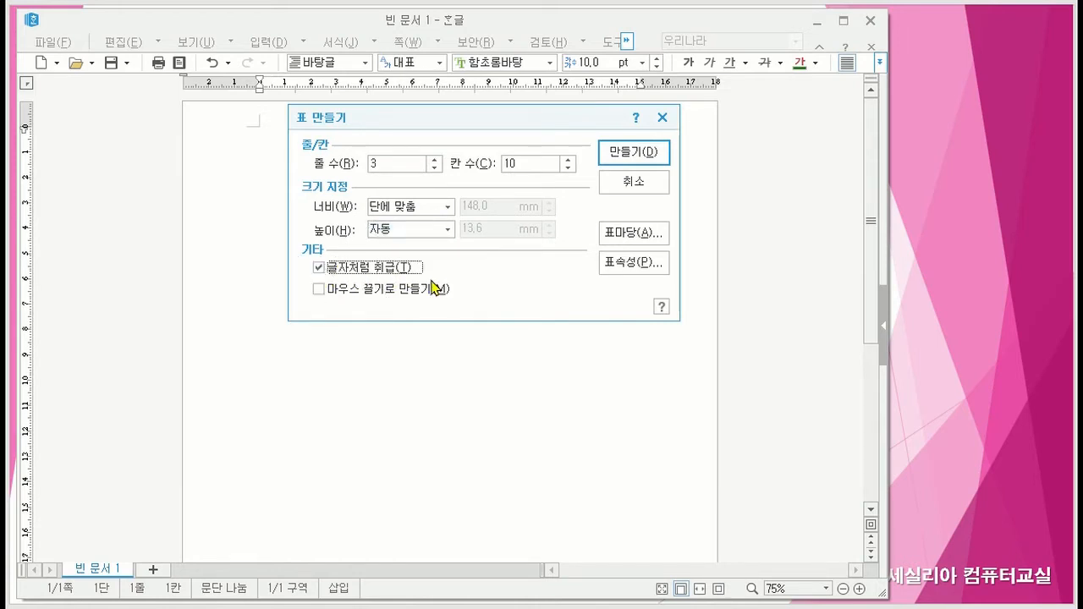
left_click(317, 289)
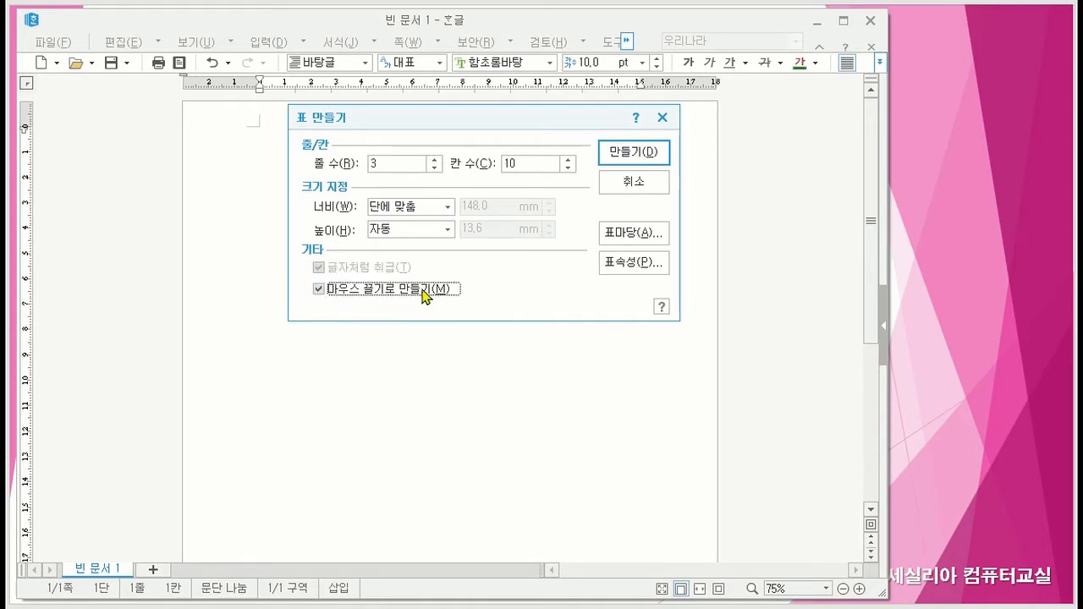
left_click(318, 292)
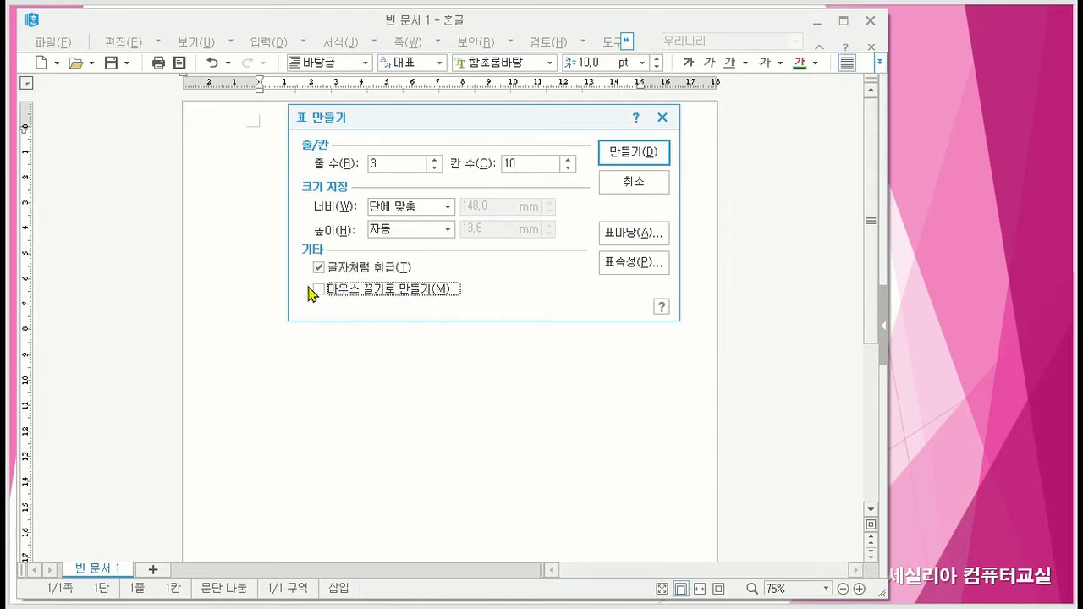
left_click(319, 267)
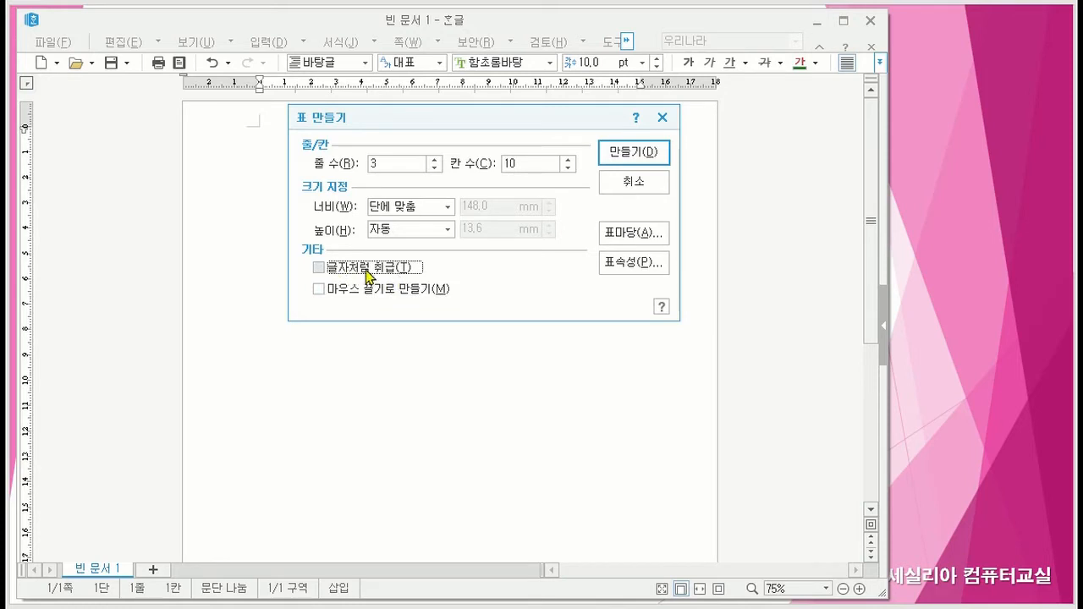
left_click(318, 268)
left_click(633, 154)
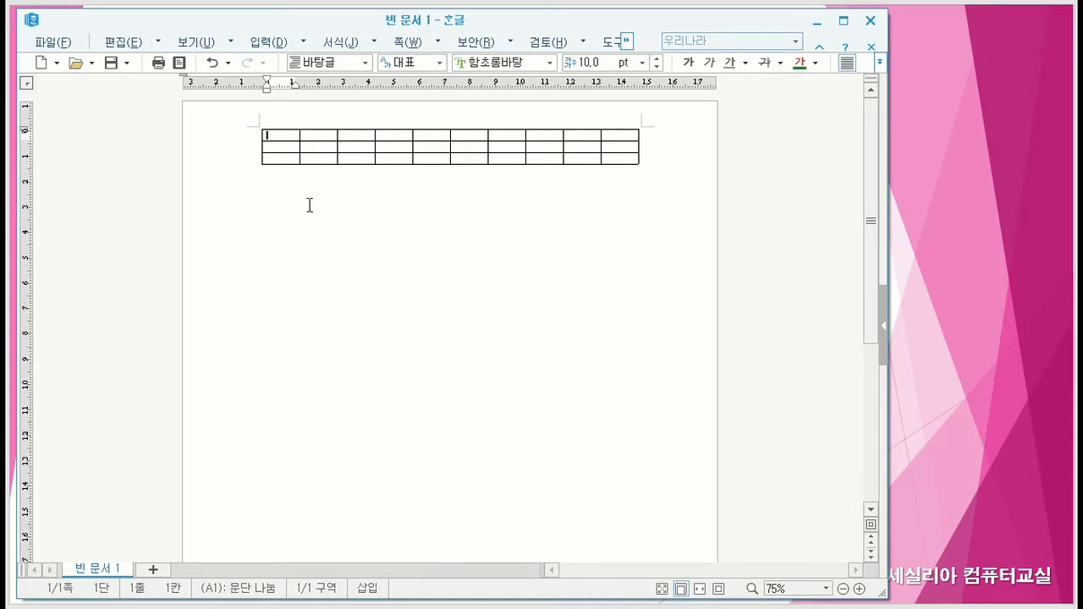
- Set up a second table with 1 row and 5 columns on the line below the first table
left_click(284, 189)
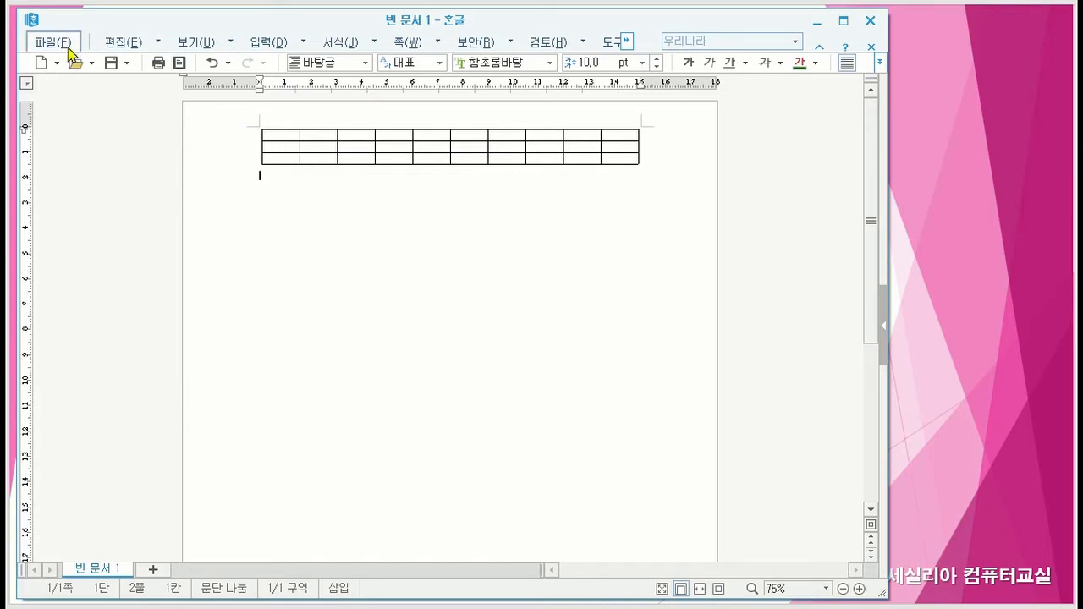
left_click(303, 42)
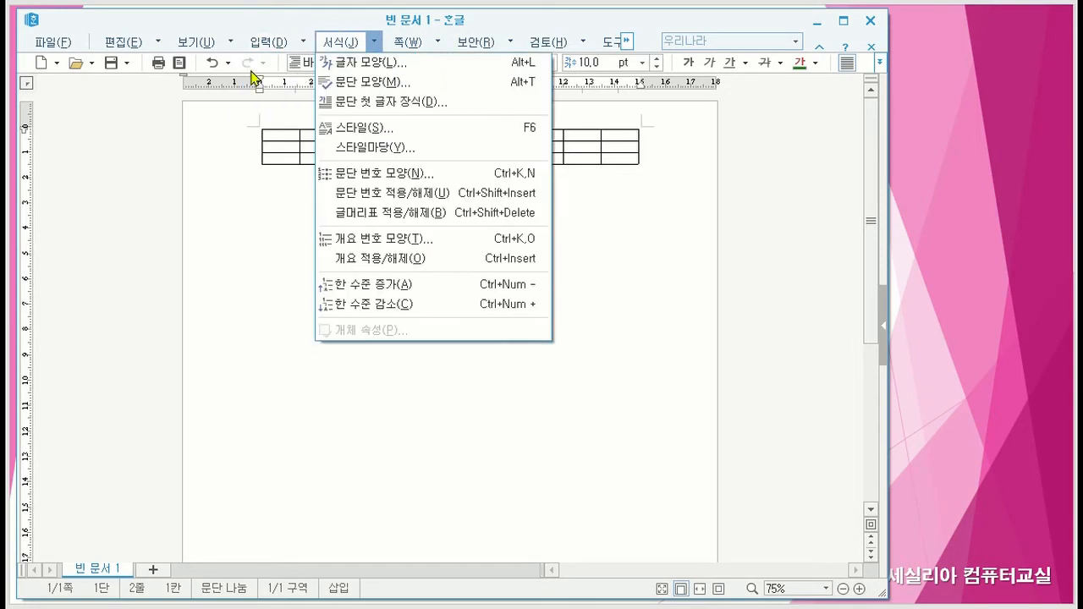
mouse_move(275, 69)
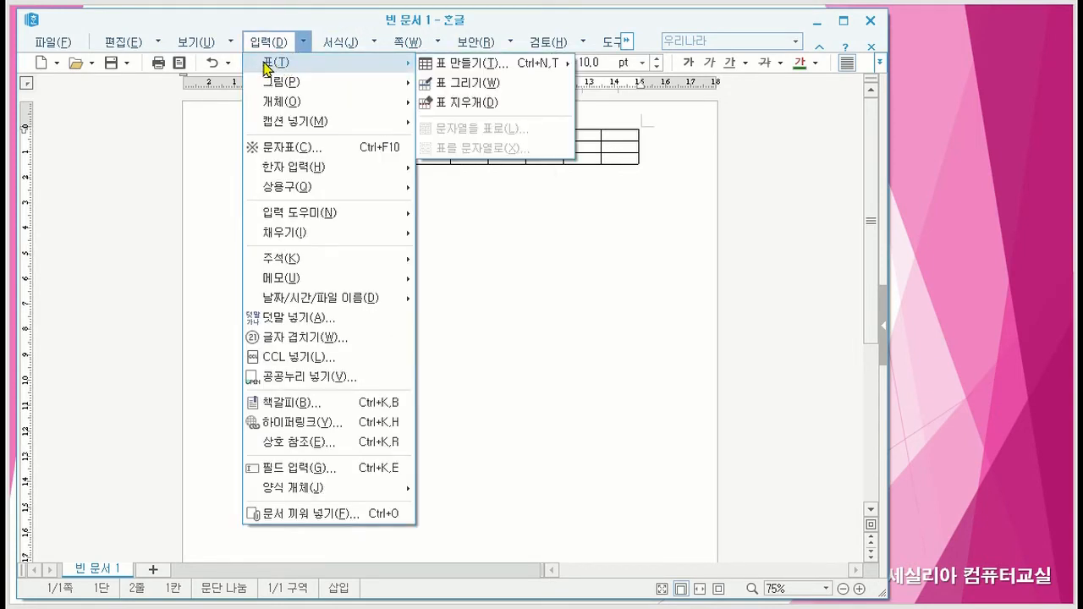
mouse_move(475, 42)
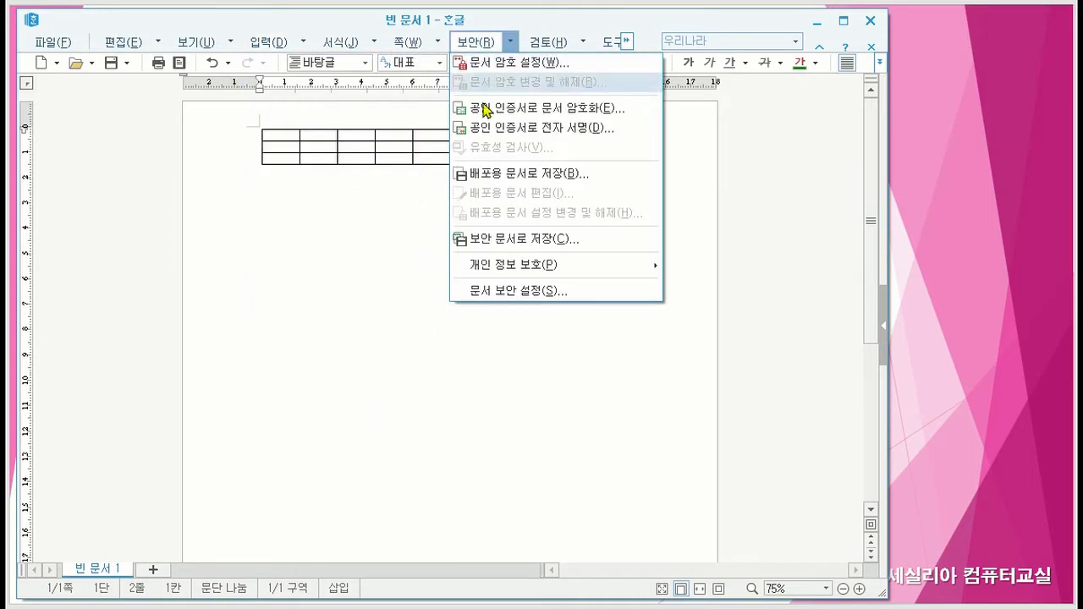
mouse_move(272, 43)
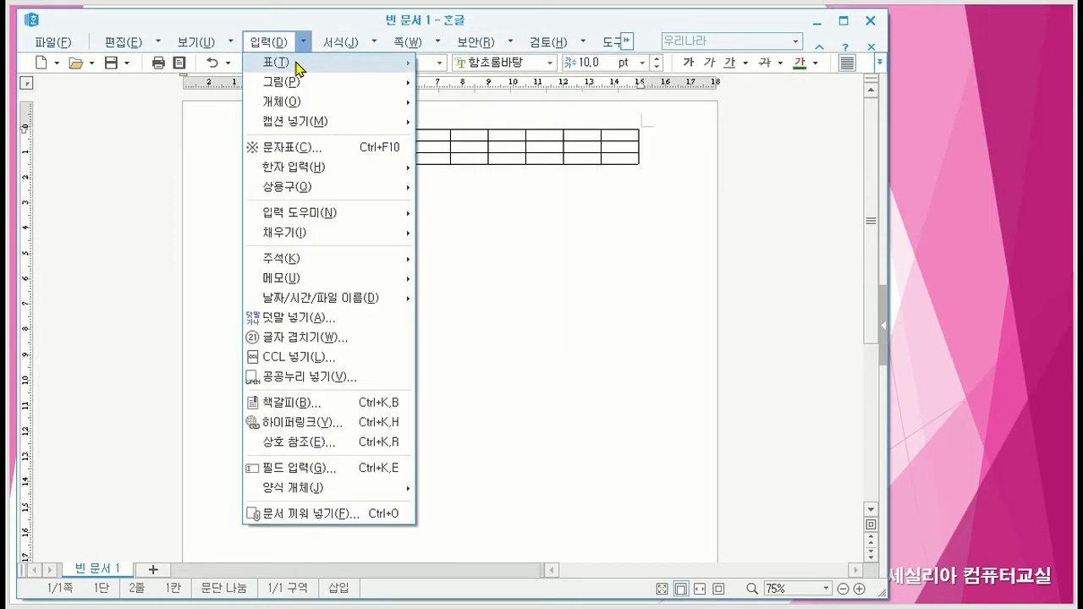
mouse_move(405, 82)
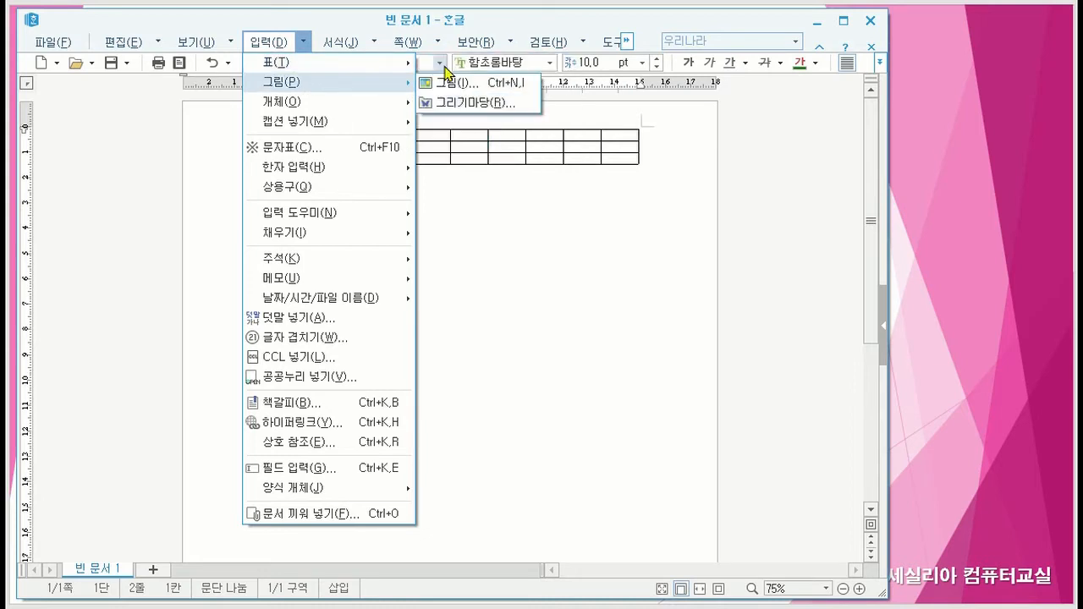
mouse_move(362, 64)
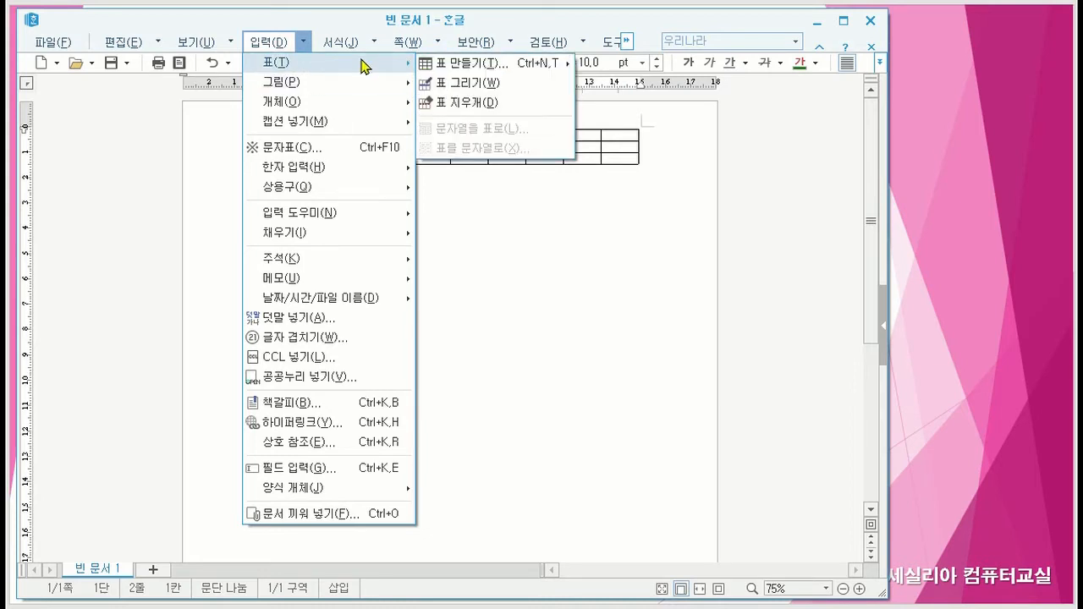
left_click(457, 68)
left_click_drag(350, 211, 329, 204)
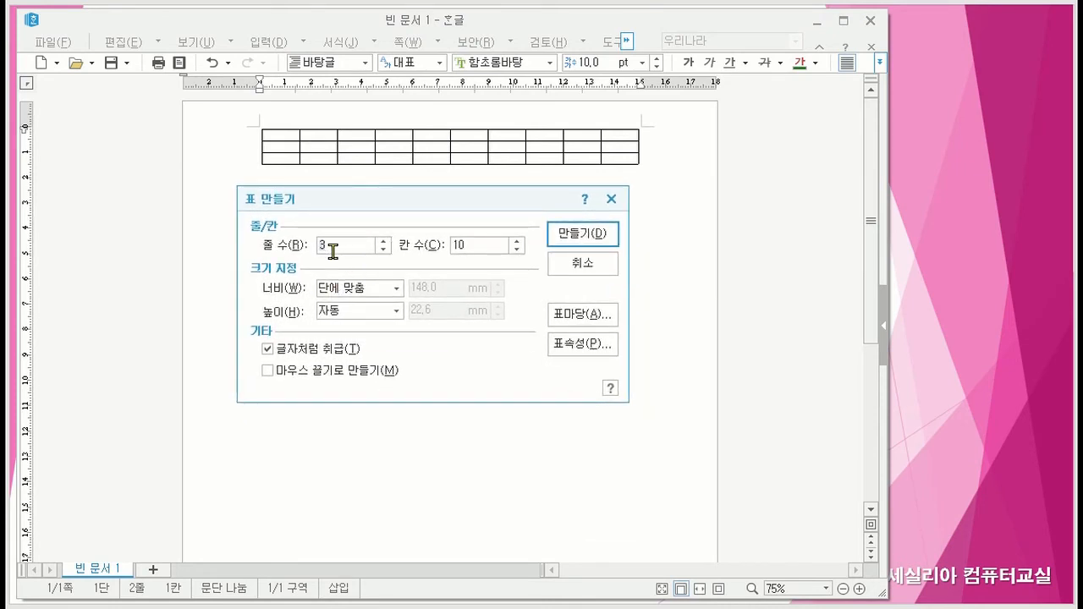
key("BackSpace")
type("1")
left_click(453, 246)
key("Delete")
key("Delete")
type("5")
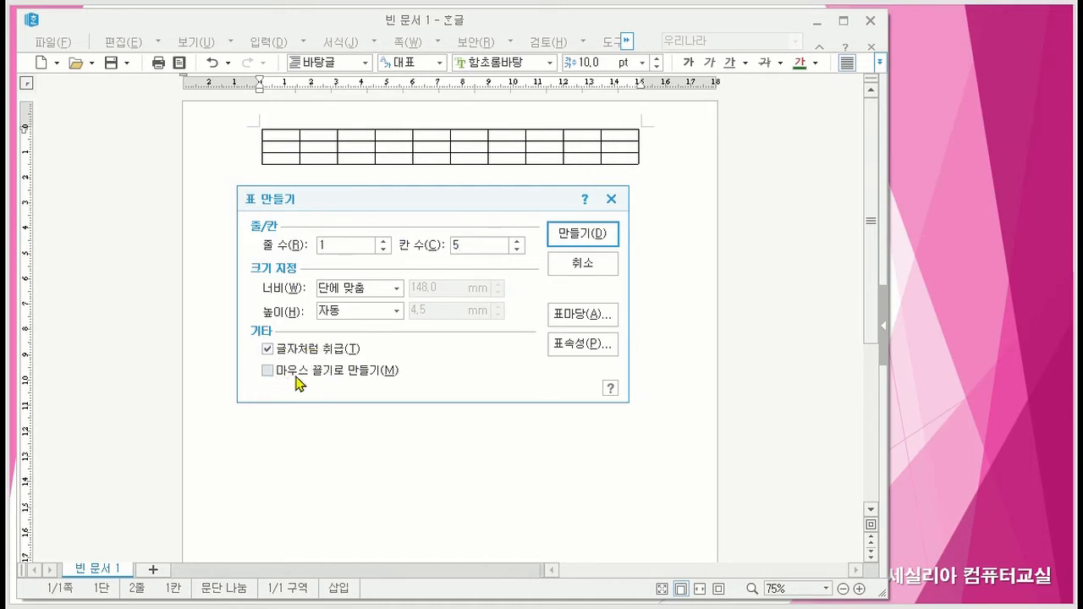
- Create the second table with 마우스 끌기로 만들기 off and 글자처럼 취급 enabled
left_click(268, 371)
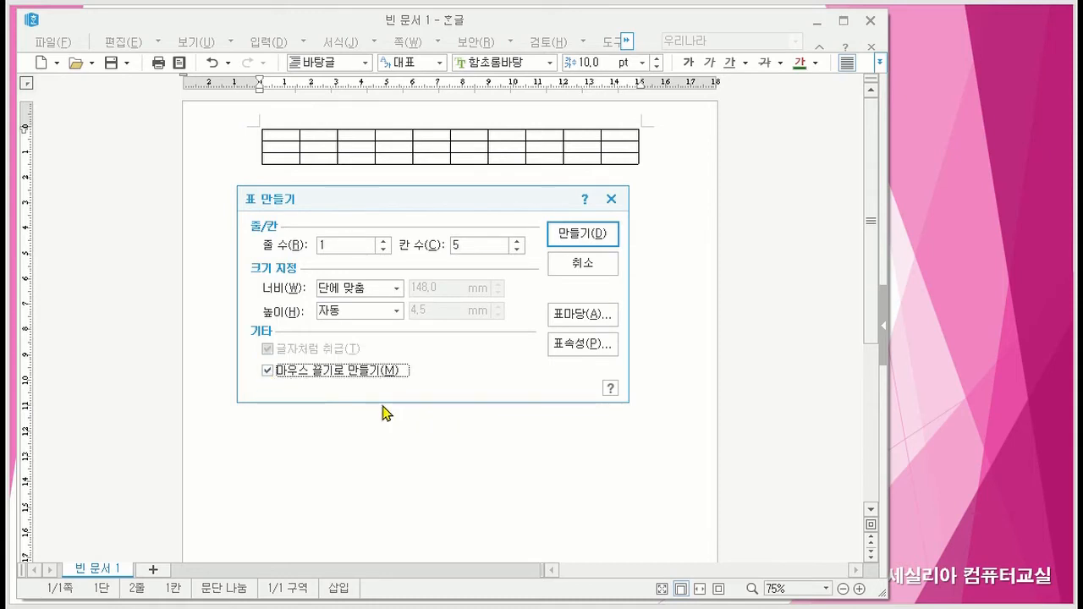
left_click(267, 371)
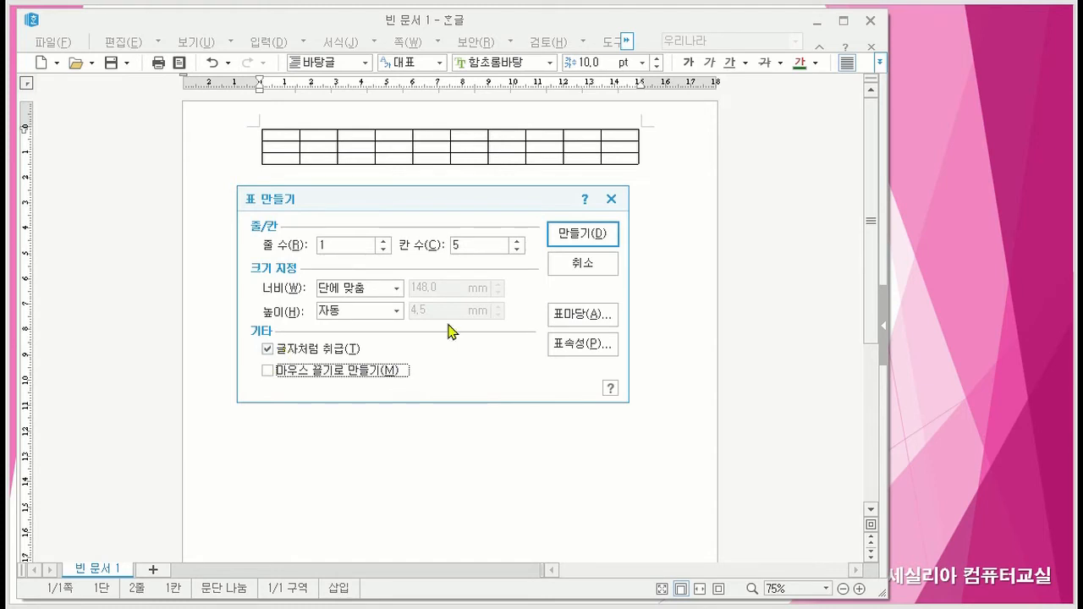
left_click(579, 235)
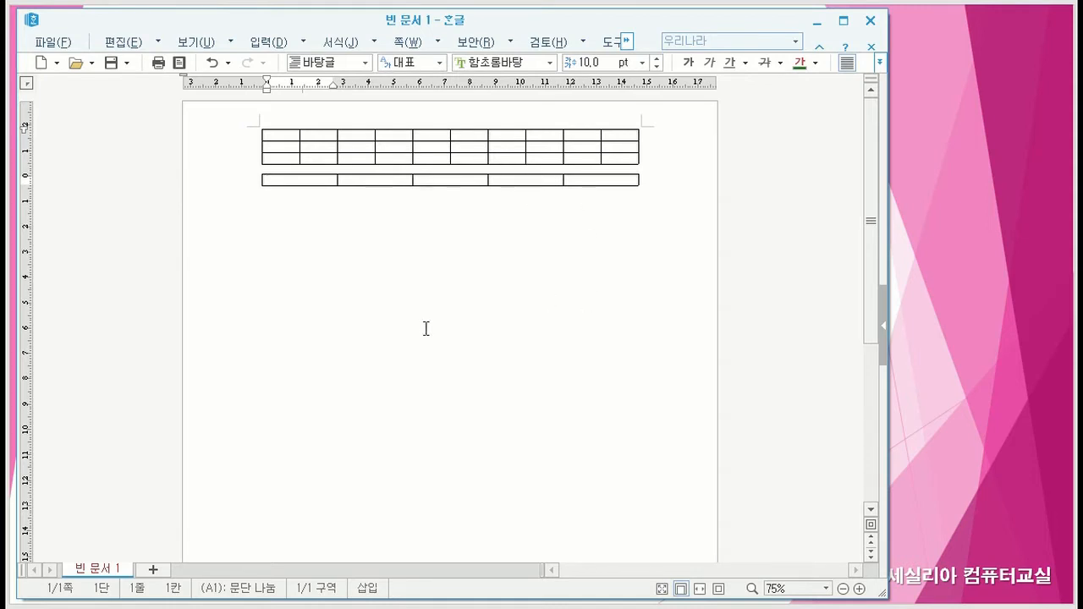
- Add an empty line after the one-row table
left_click(294, 224)
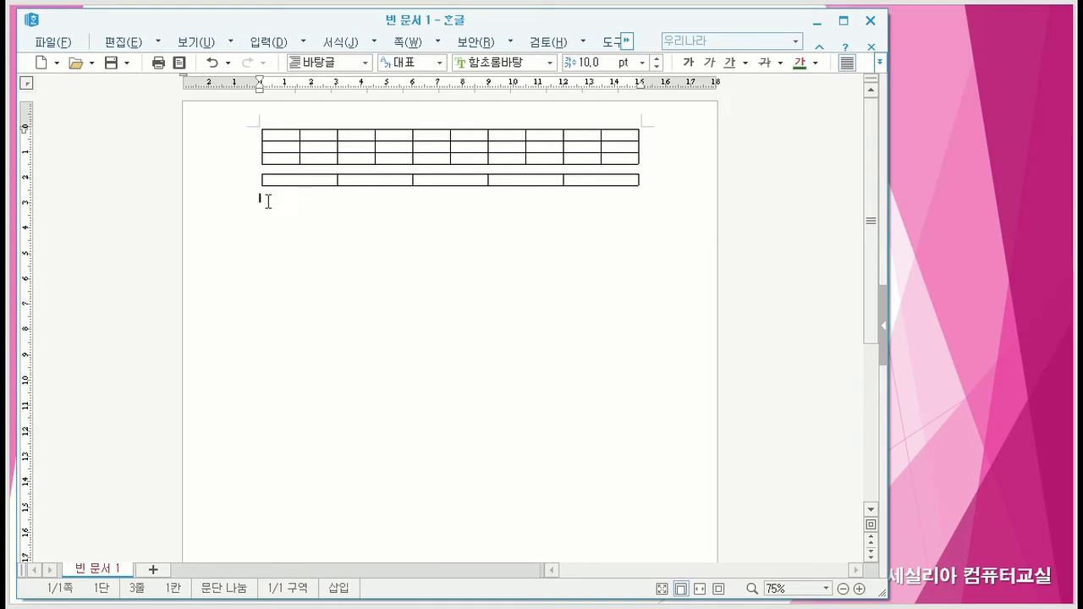
left_click(680, 177)
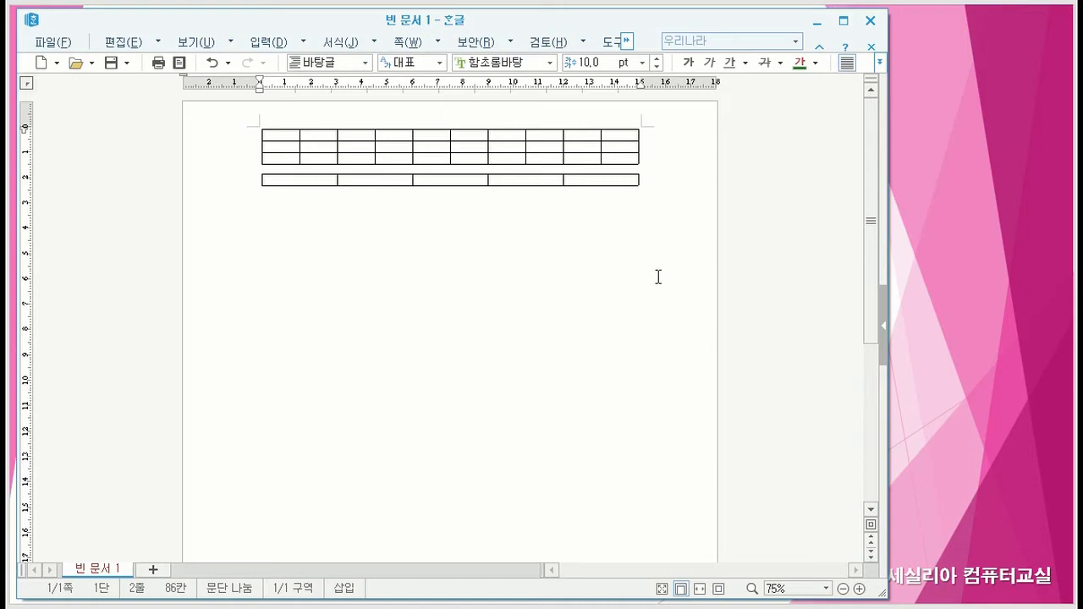
key("Return")
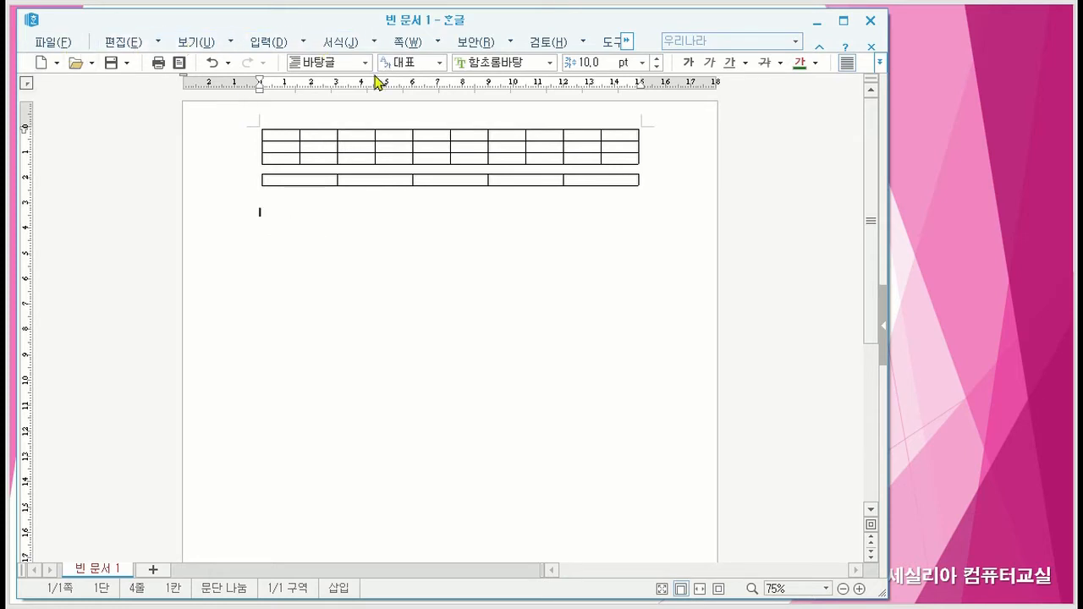
- Set up a third table with 4 rows and 5 columns below the one-row table
left_click(303, 42)
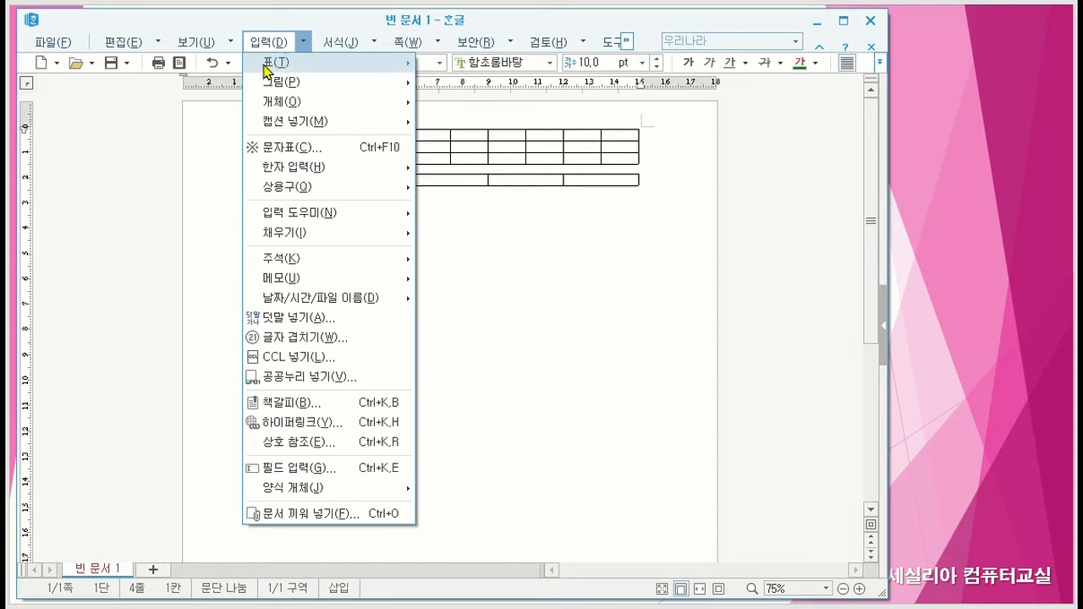
mouse_move(267, 67)
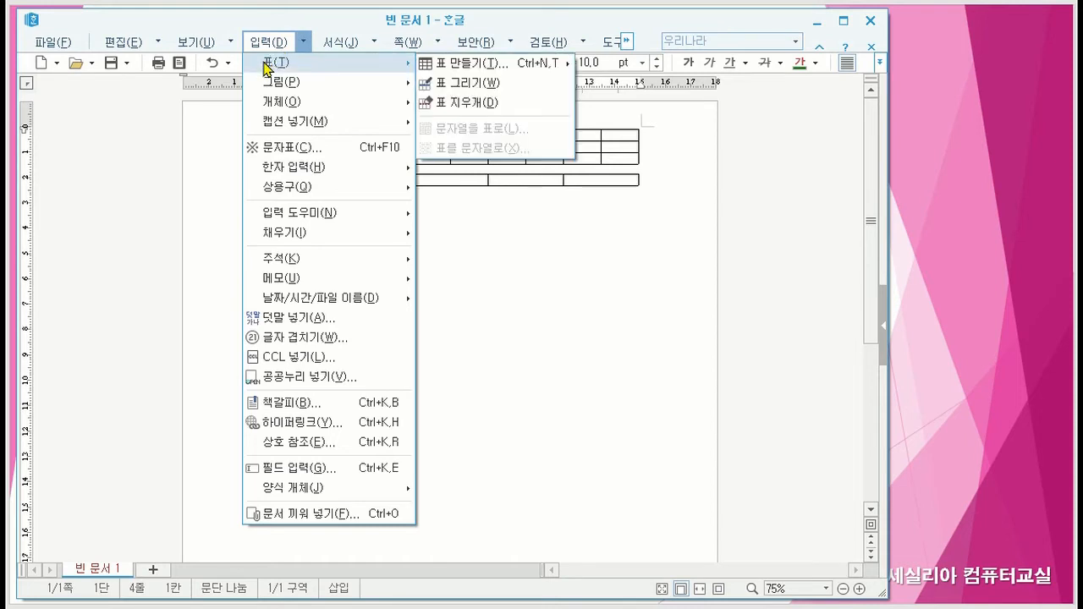
left_click(465, 69)
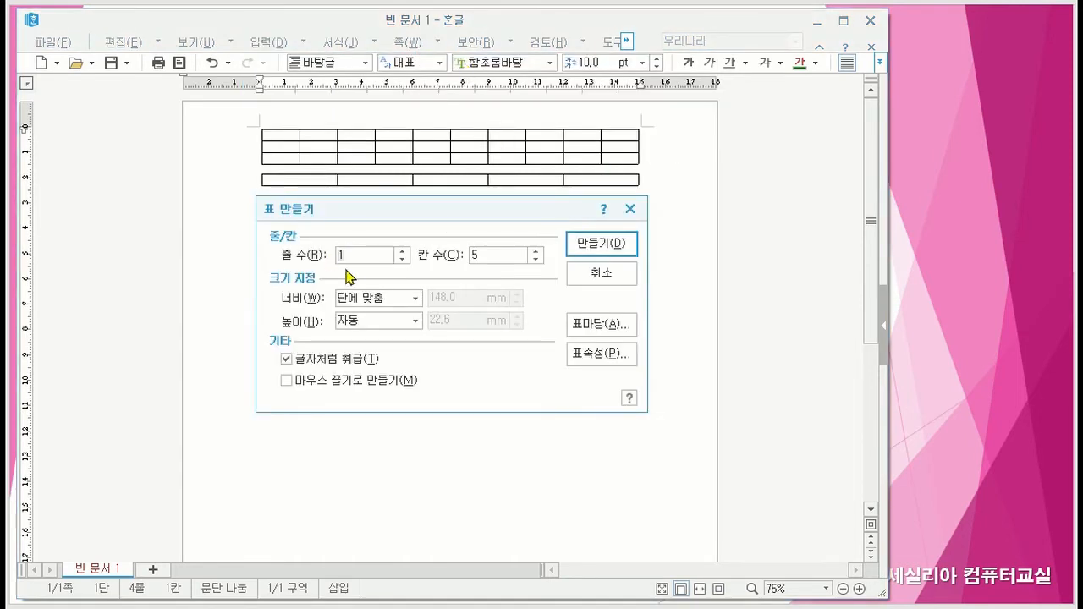
type("1")
key("BackSpace")
type("4")
left_click(474, 258)
key("Delete")
type("3")
left_click(537, 260)
type("5")
- Create the third table with 글자처럼 취급 enabled
left_click(284, 361)
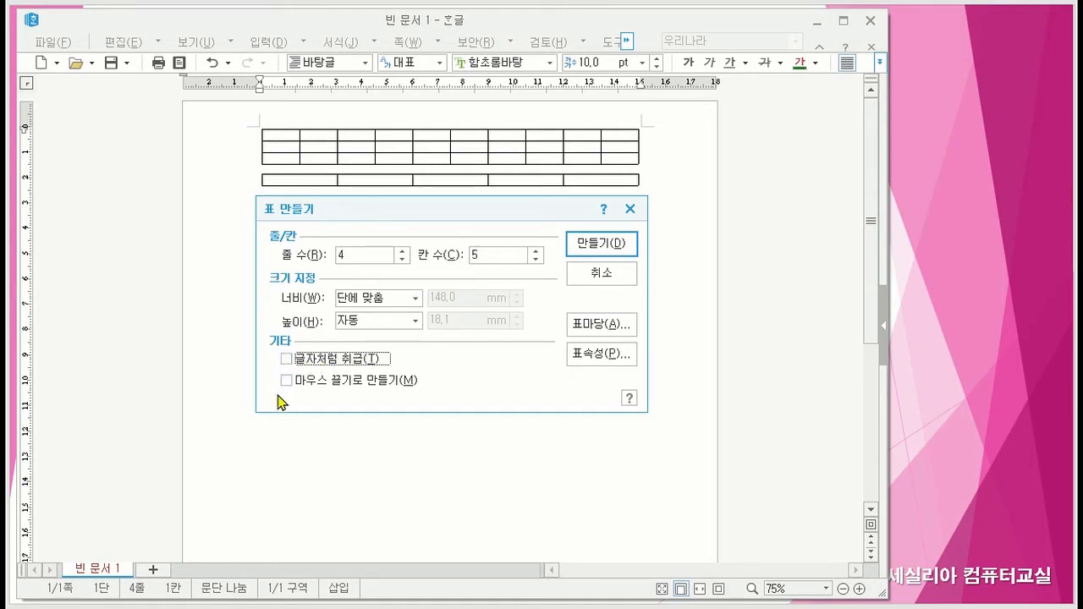
left_click(288, 361)
left_click(603, 244)
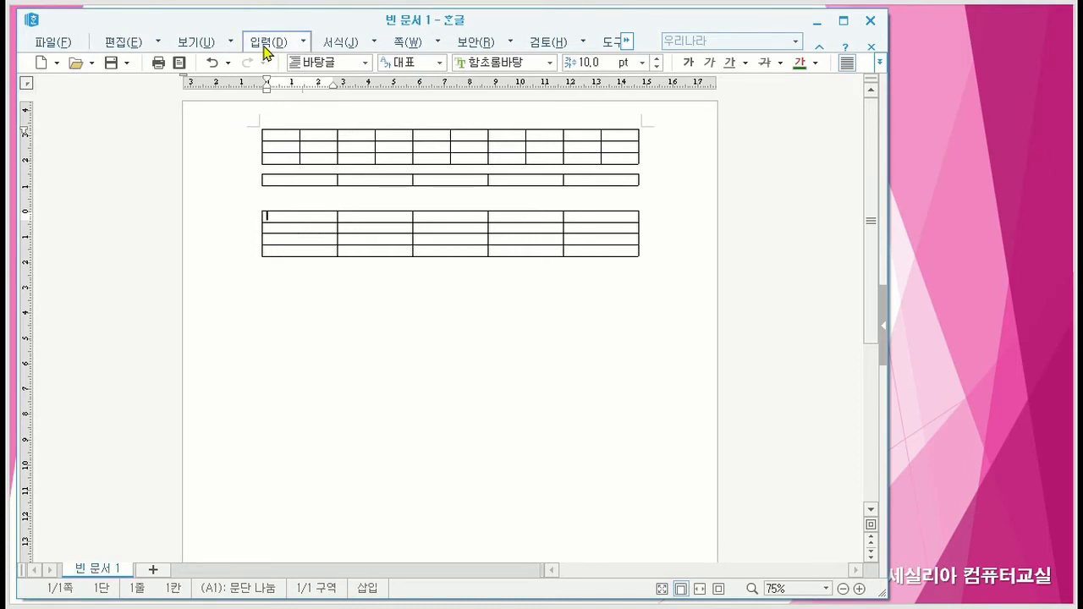
- Try inserting a 4-row, 5-column table inside the first cell of the third table, and undo the insertion
left_click(305, 46)
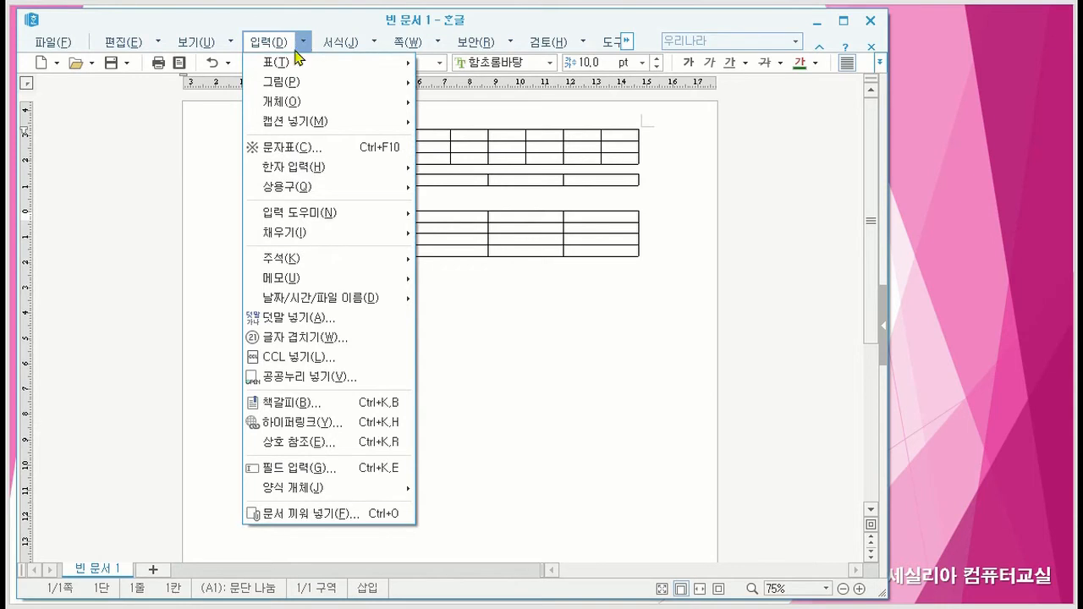
mouse_move(311, 65)
left_click(472, 63)
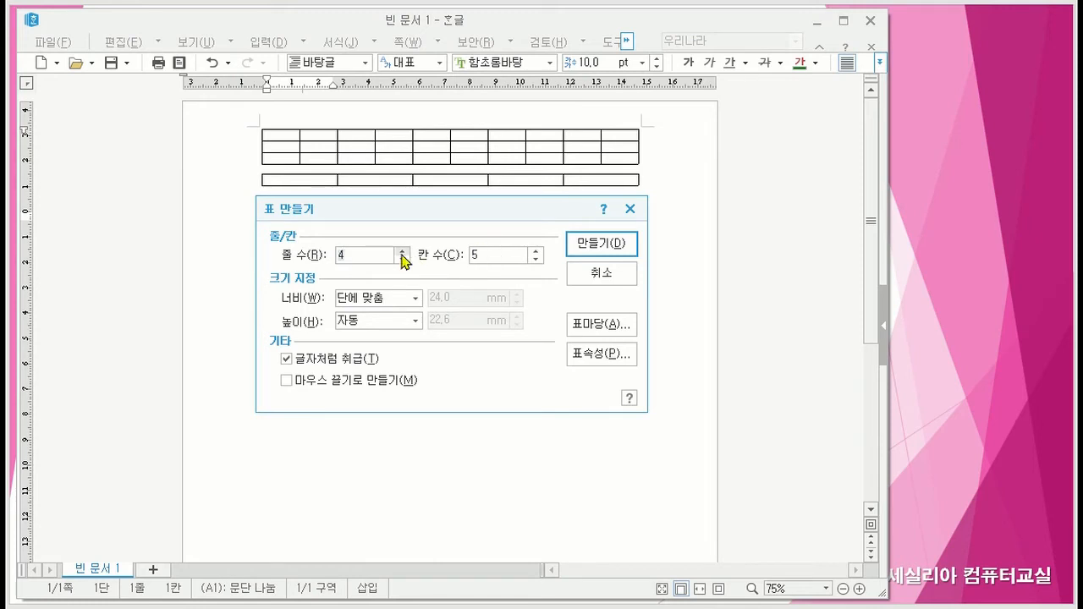
left_click(596, 243)
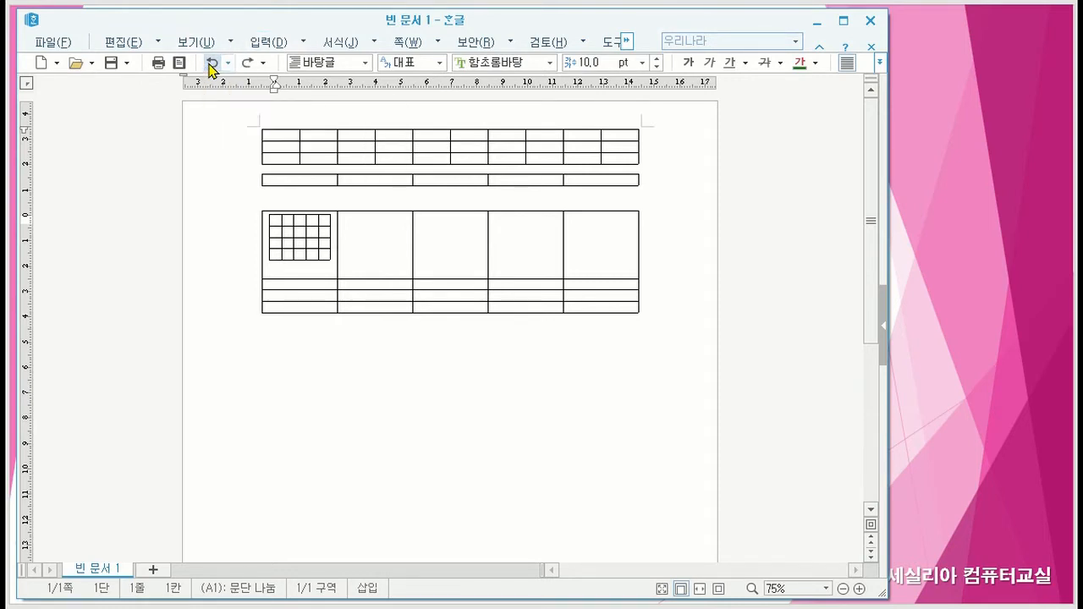
left_click(211, 68)
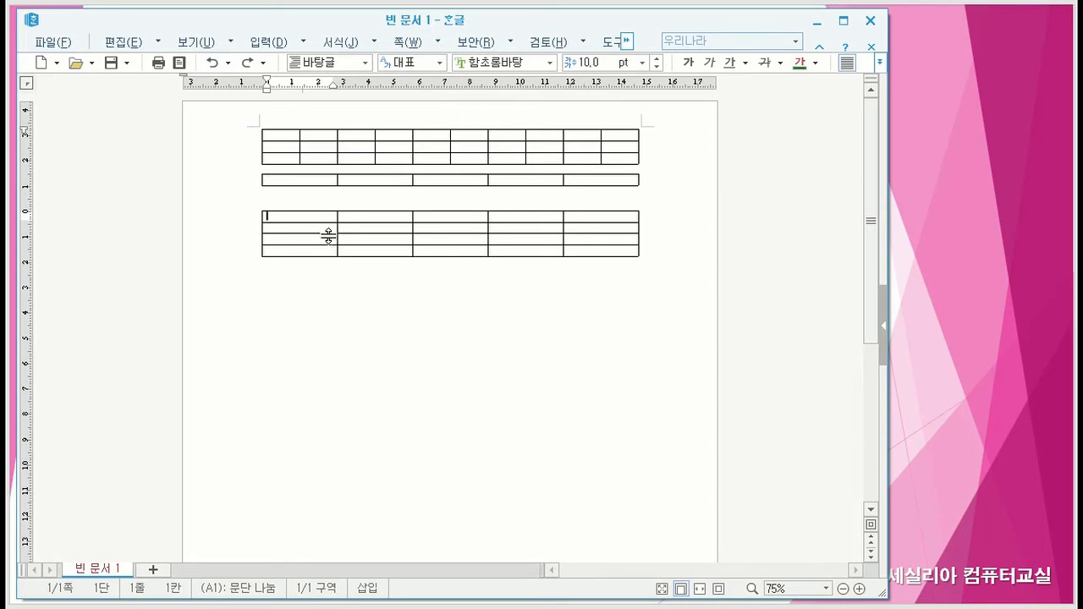
- Insert a table with 7 rows and 3 columns on the line below the 4-row table, keeping 글자처럼 취급 enabled
left_click(365, 315)
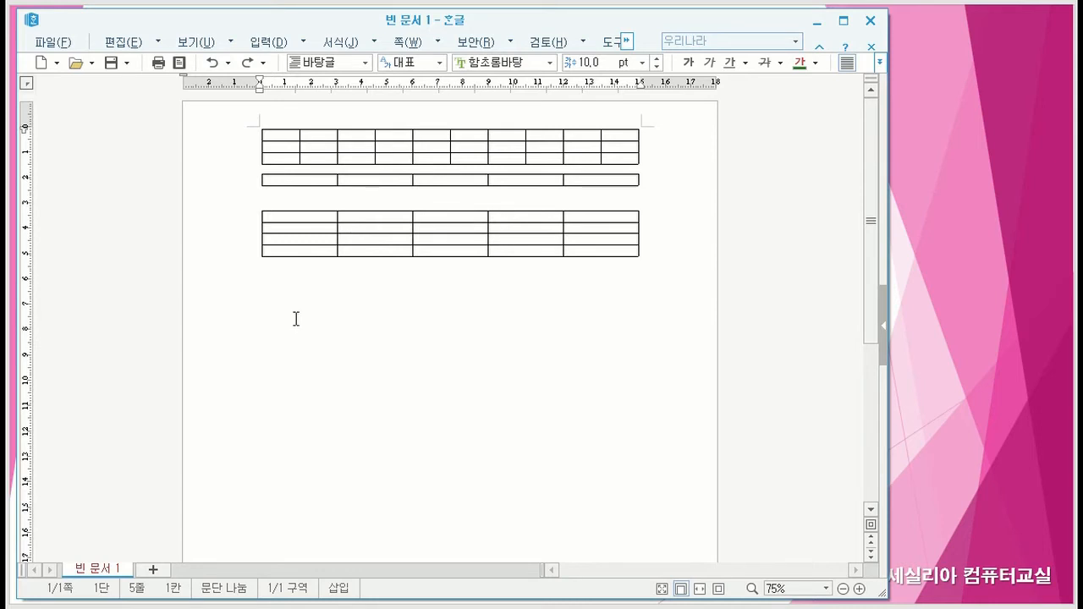
left_click(303, 42)
mouse_move(291, 65)
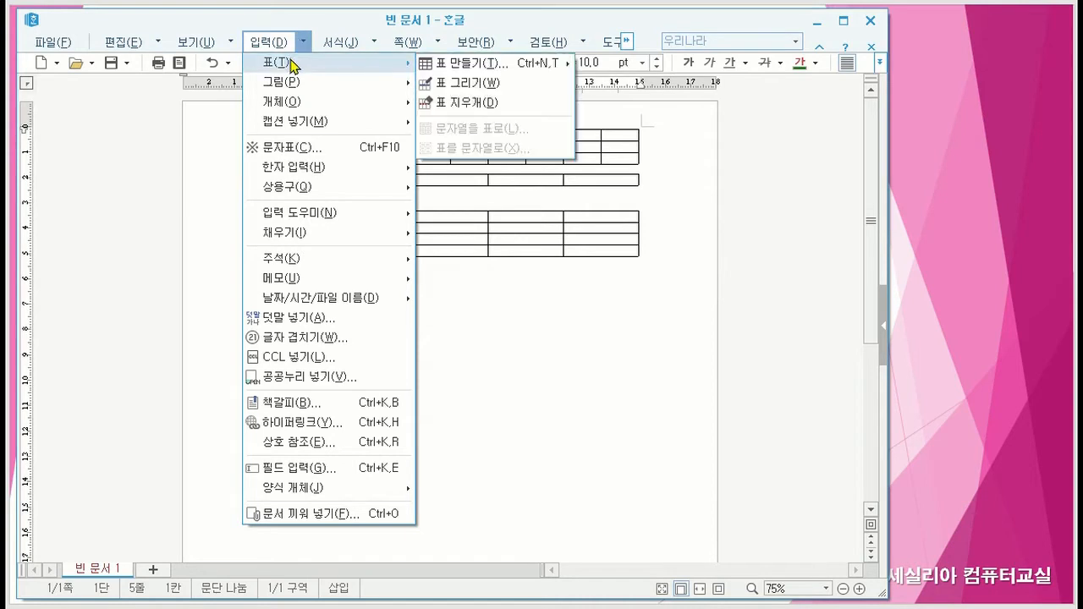
left_click(451, 65)
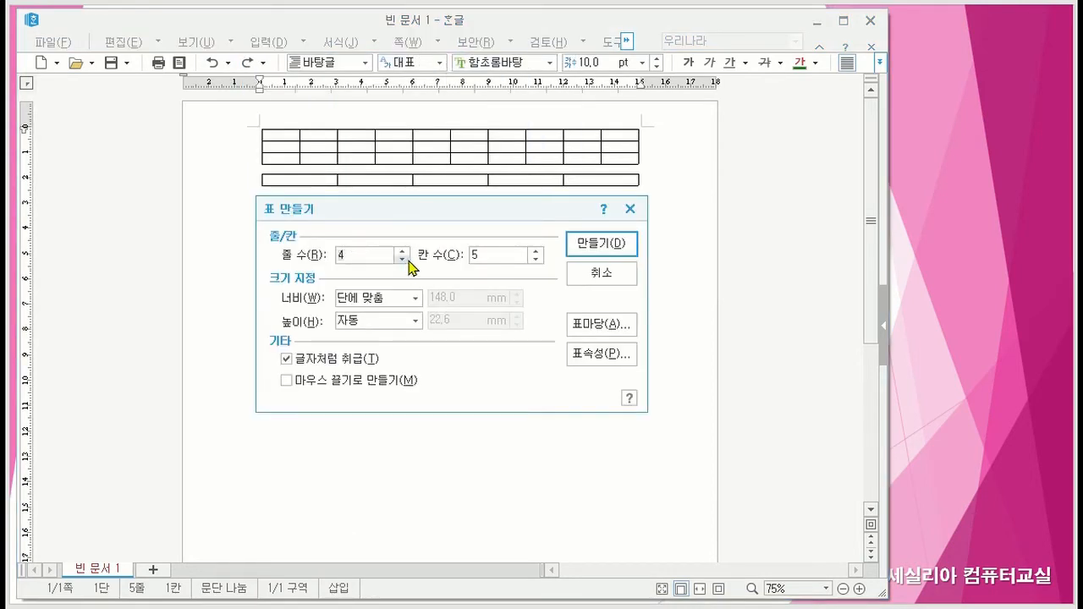
key("BackSpace")
type("7")
left_click(534, 259)
left_click(535, 259)
left_click(595, 242)
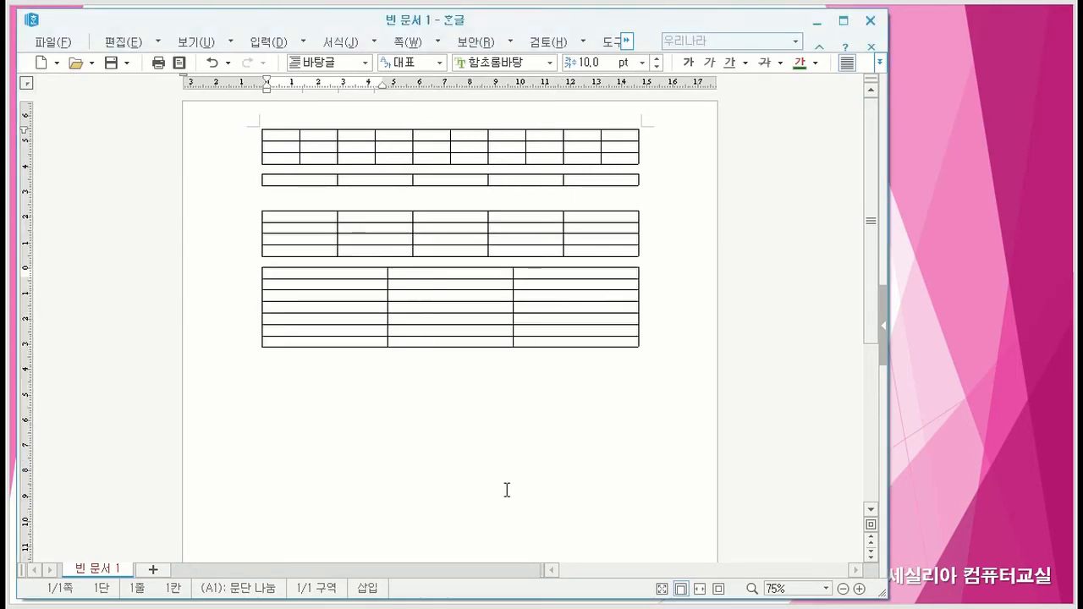
- Insert a table with 2 rows and 7 columns on the empty line between the one-row table and the 4-row table
left_click(300, 198)
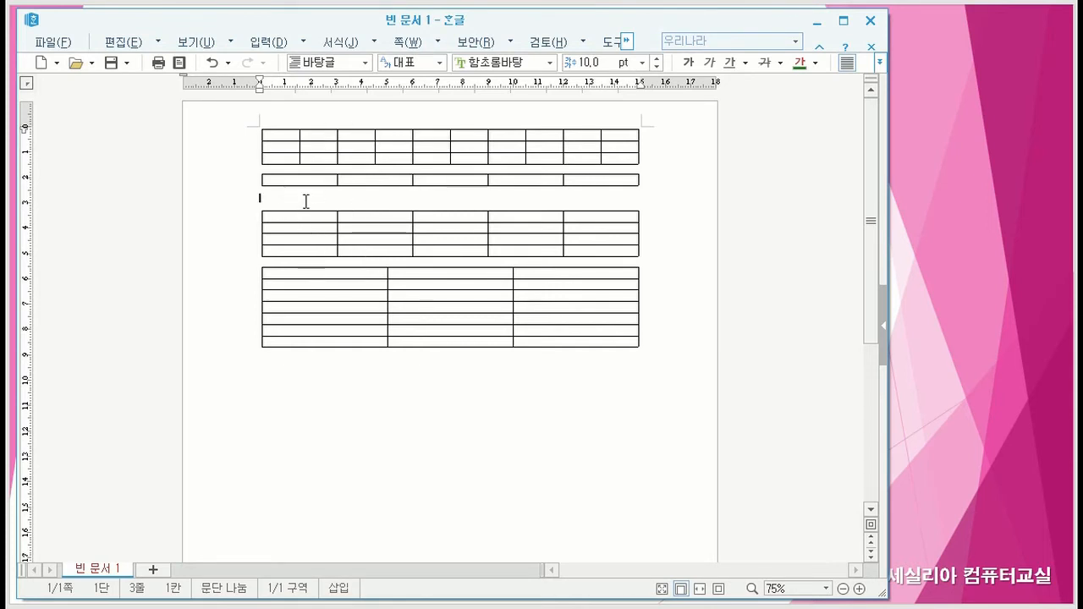
left_click(303, 44)
mouse_move(279, 66)
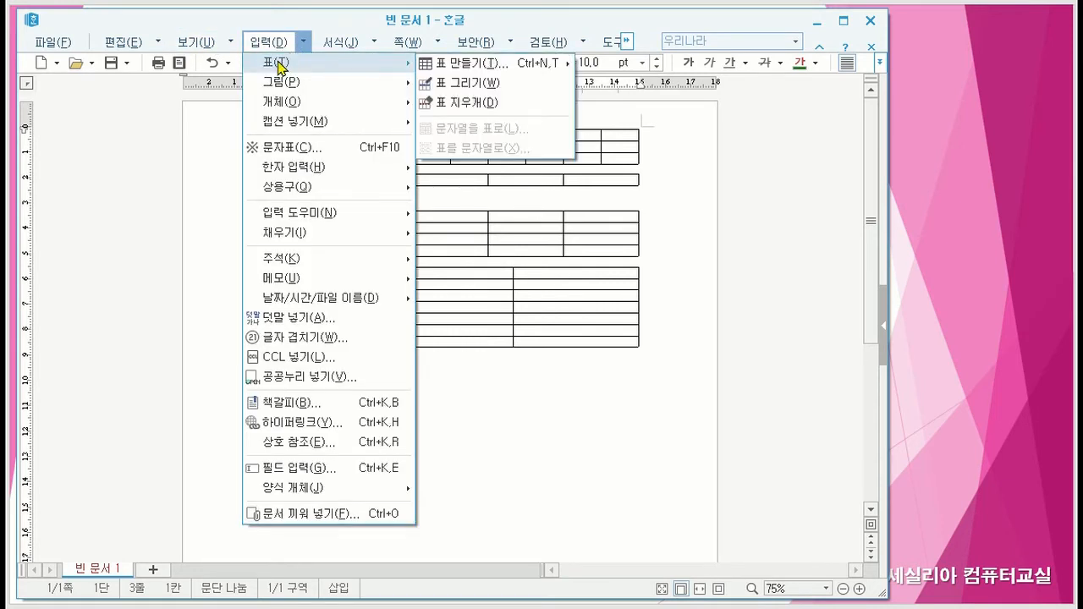
left_click(460, 68)
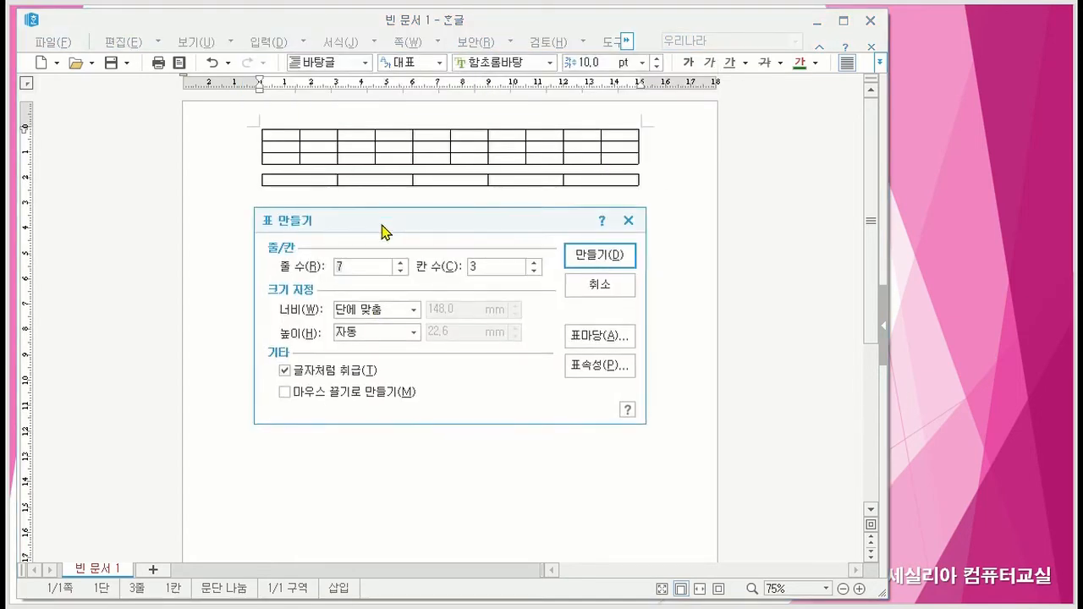
left_click_drag(381, 230, 472, 275)
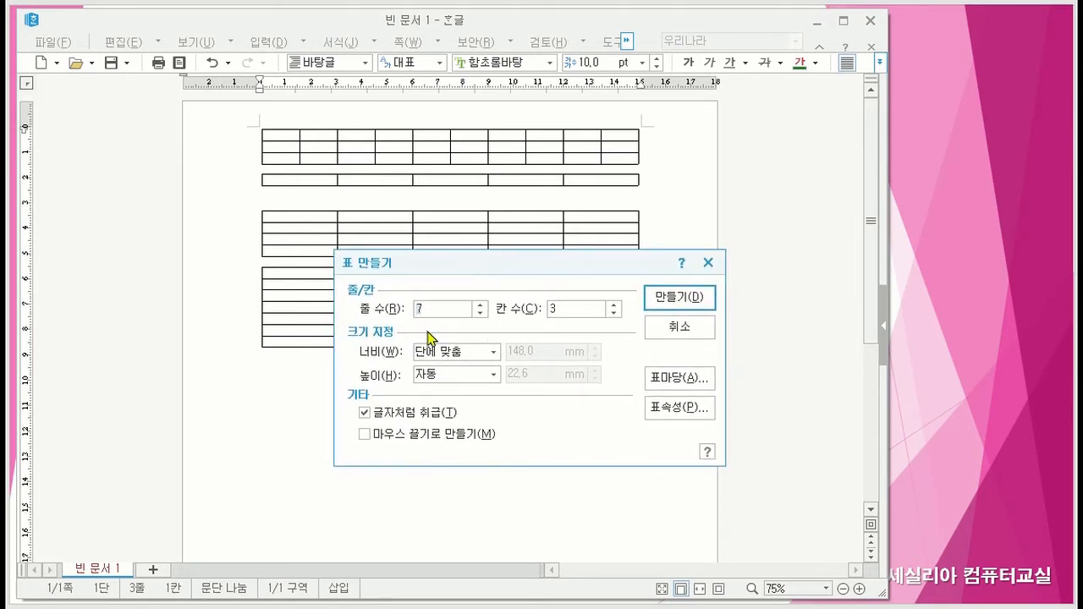
type("2")
type("7")
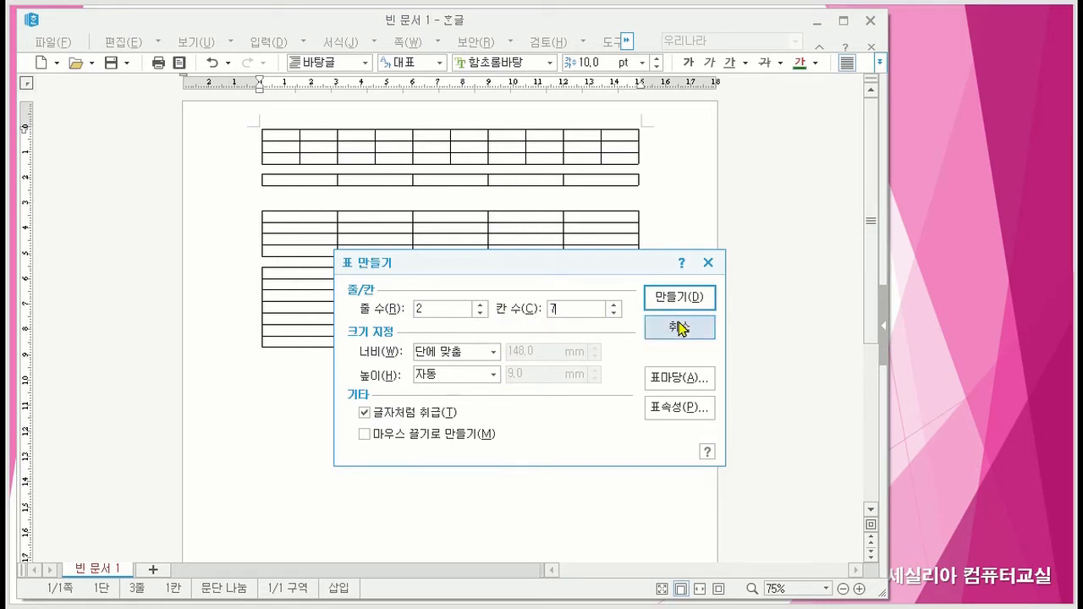
left_click(696, 302)
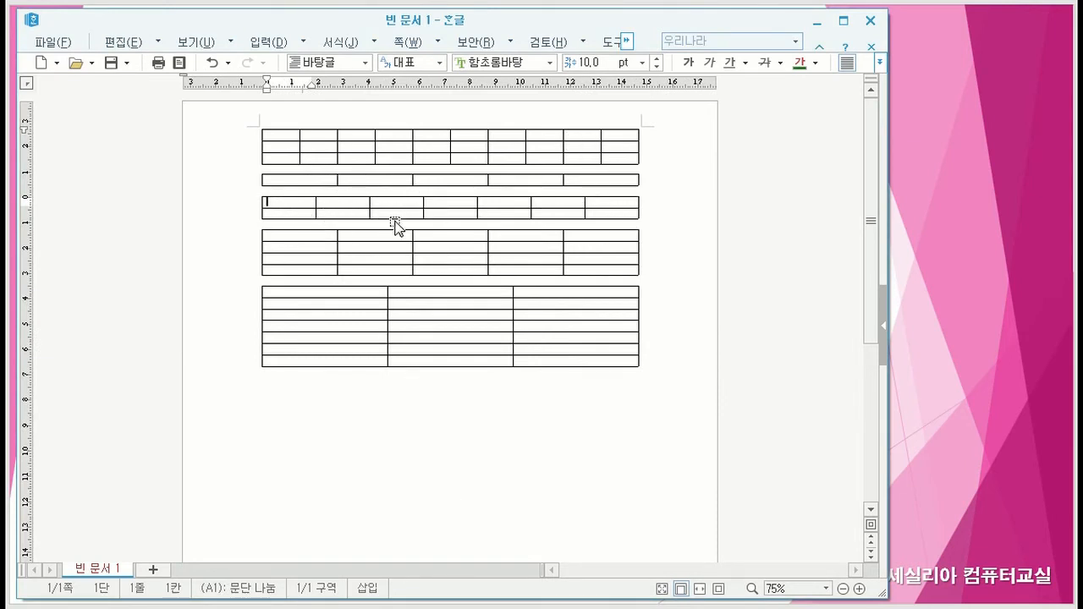
- Insert a single-cell table with 1 row and 1 column on the line below the 7-row table
left_click(329, 400)
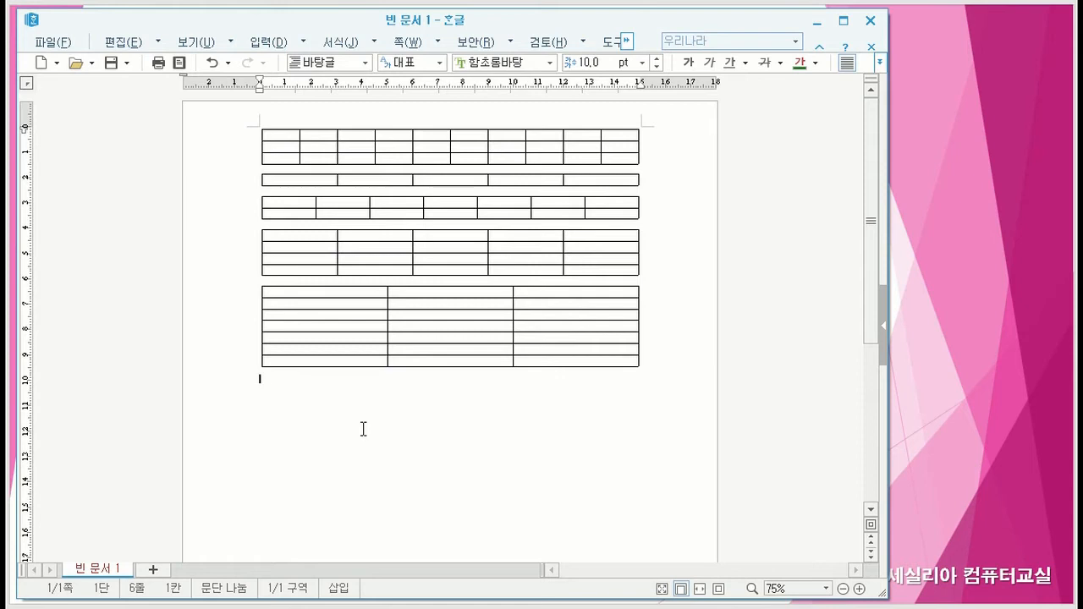
left_click(303, 44)
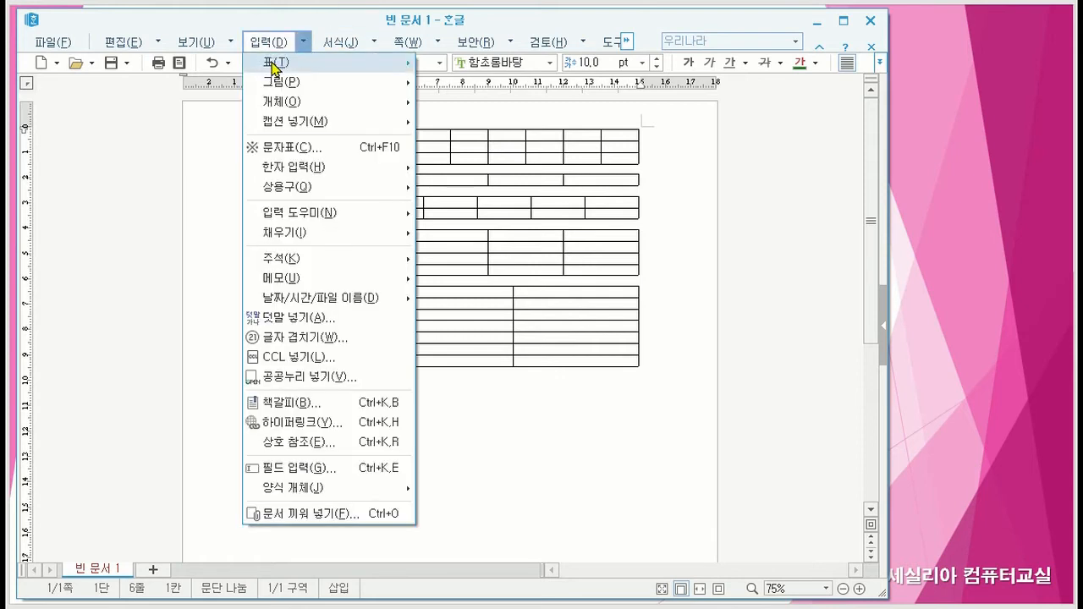
mouse_move(273, 67)
left_click(467, 66)
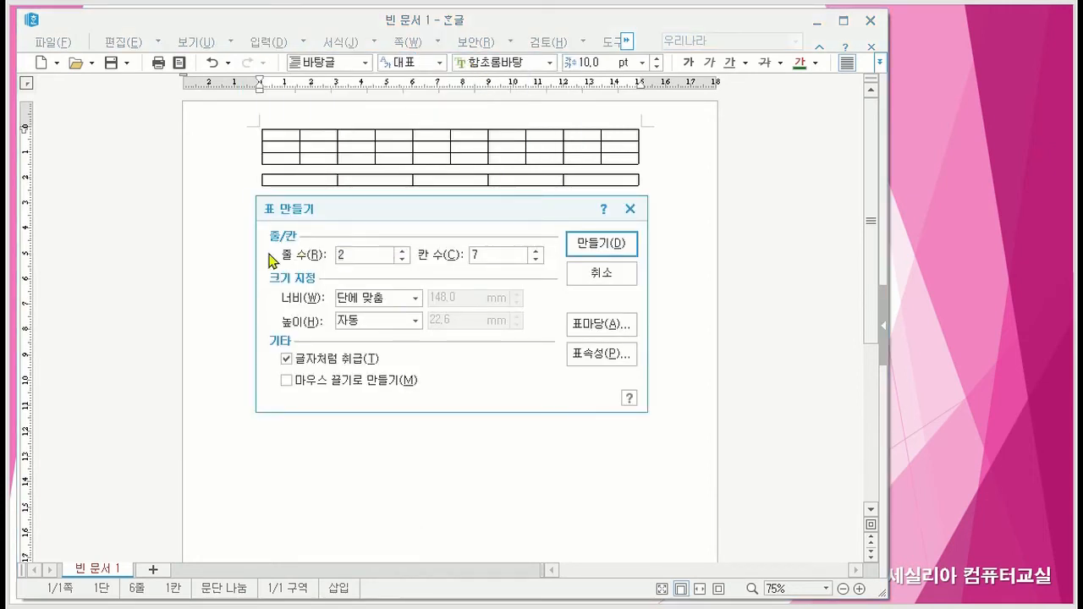
type("1")
left_click(490, 253)
key("Delete")
type("1")
left_click(598, 244)
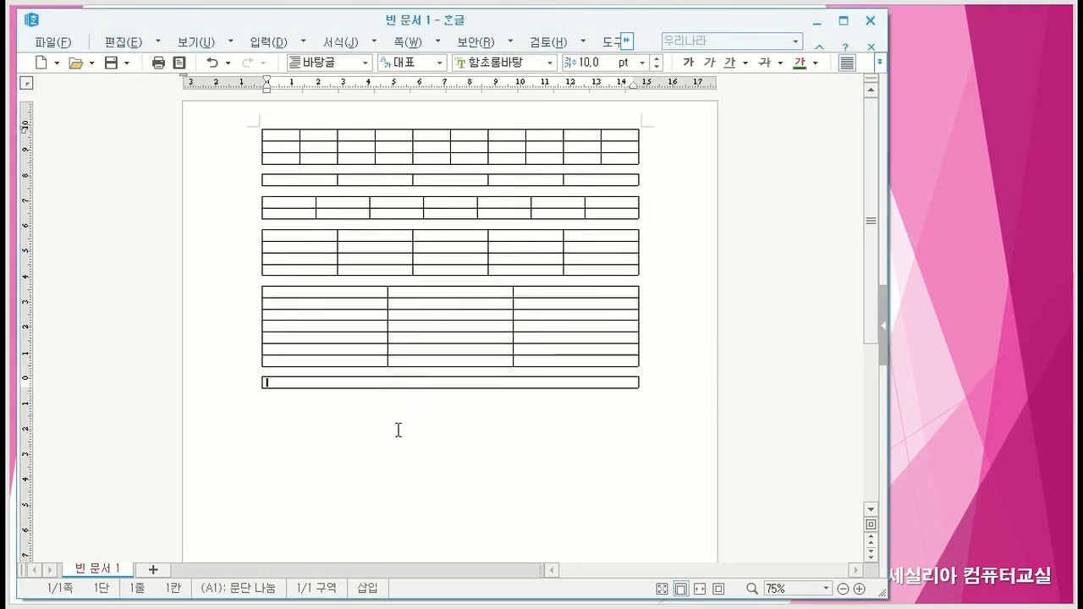
- Add two empty lines below the single-cell table
left_click(363, 434)
key("Return")
key("Return")
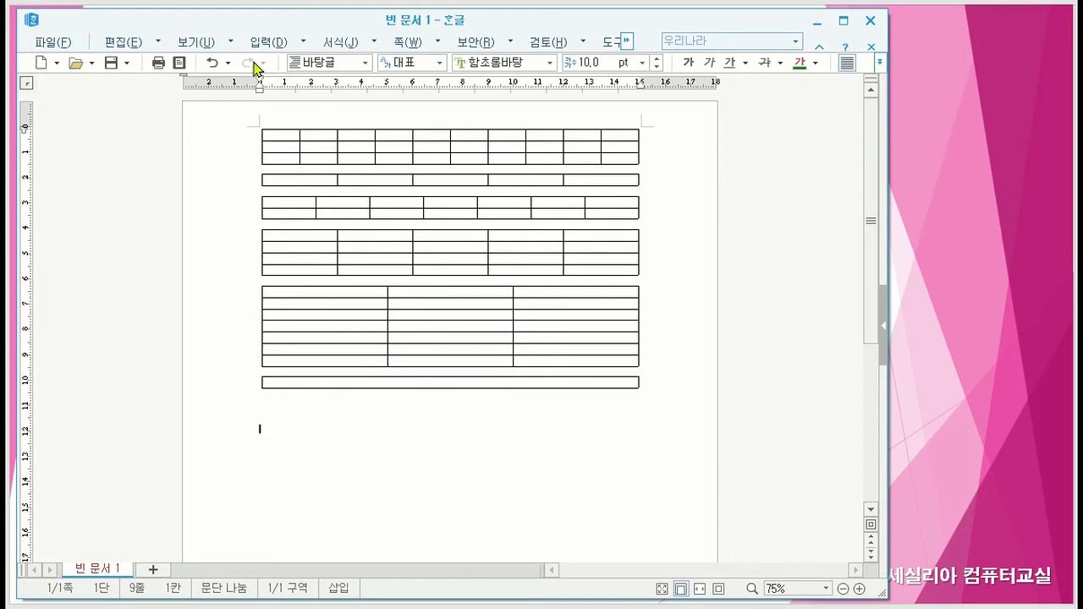
- Insert a table with 3 rows and 11 columns at the cursor below the single-cell table, keeping 글자처럼 취급 enabled
left_click(303, 44)
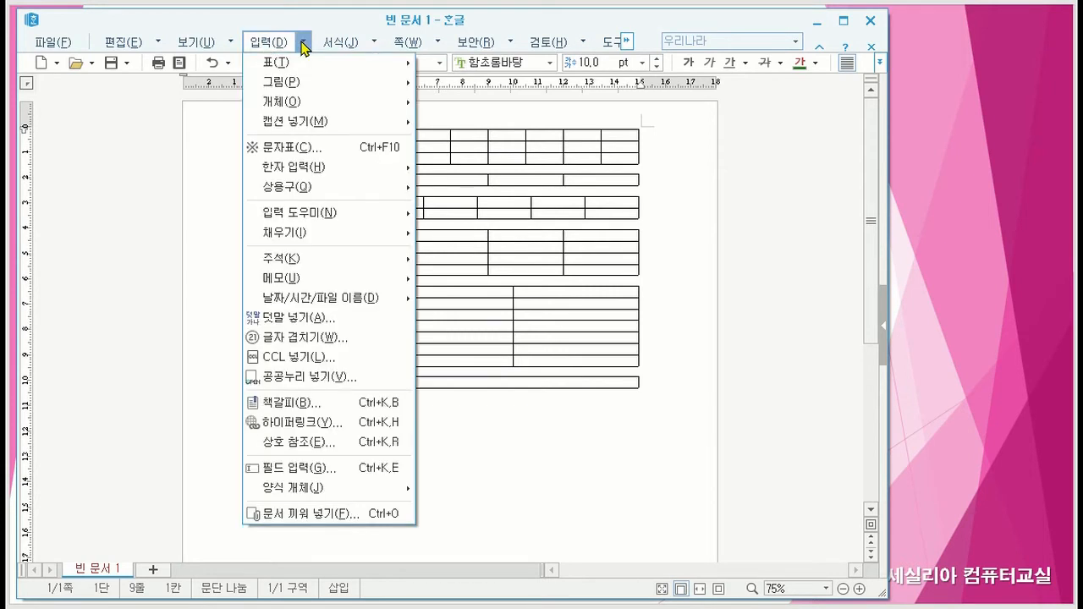
mouse_move(303, 65)
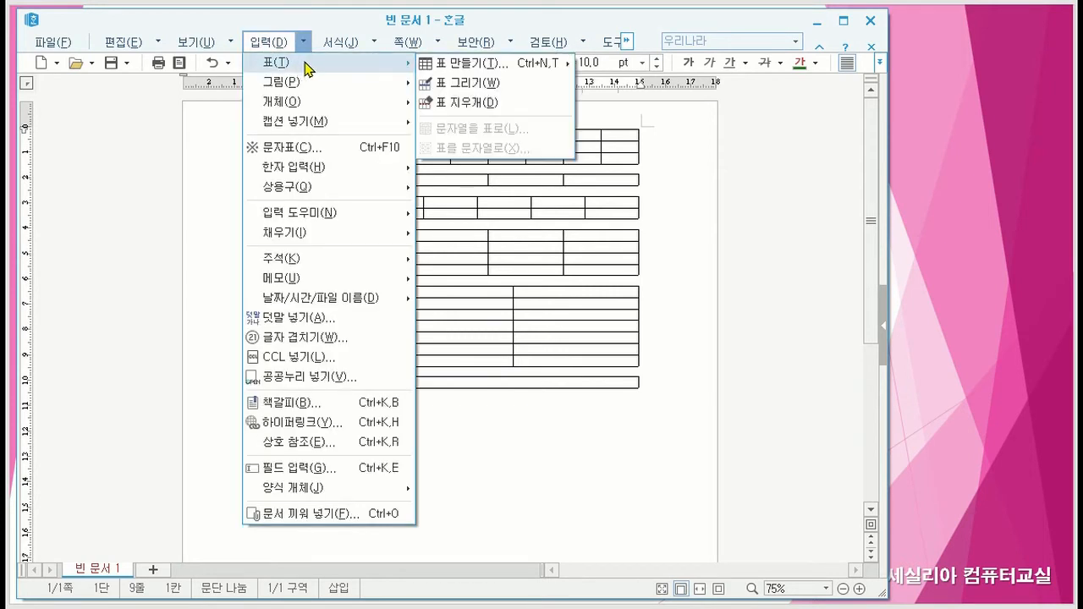
left_click(473, 66)
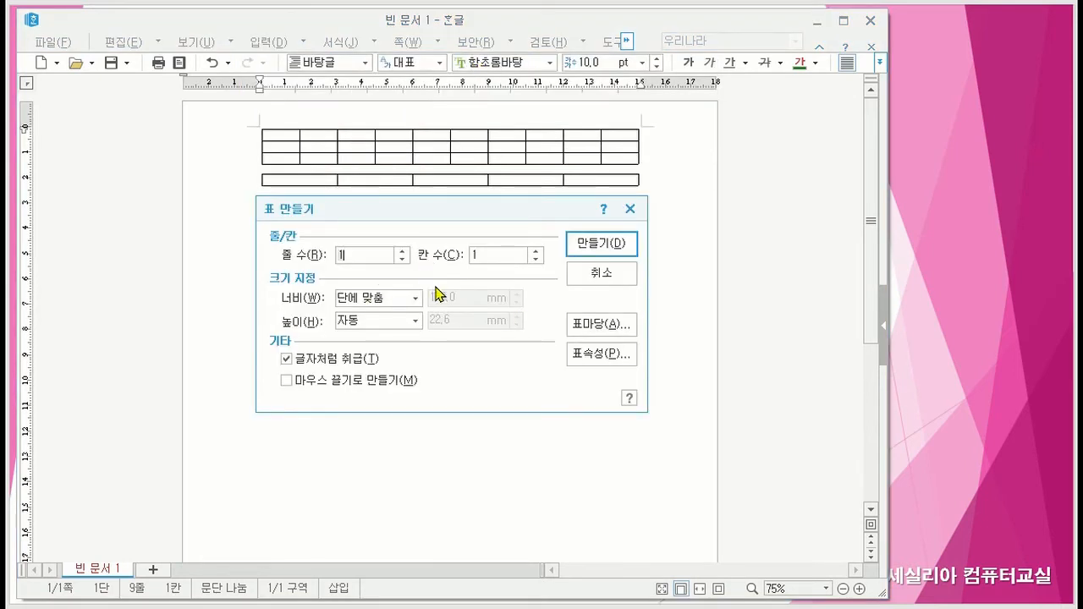
type("3")
type("1")
left_click(591, 245)
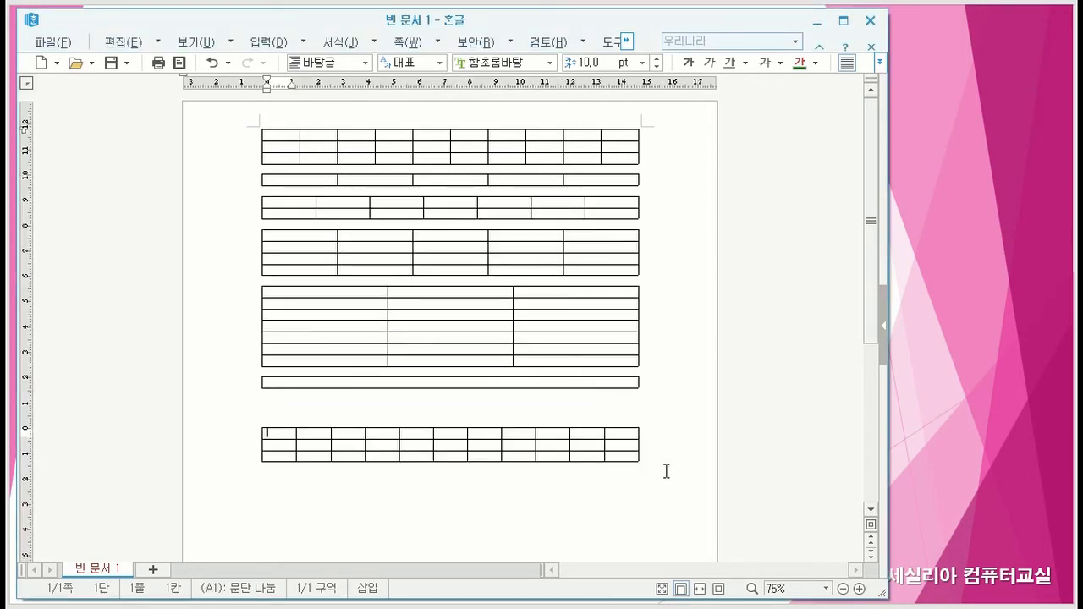
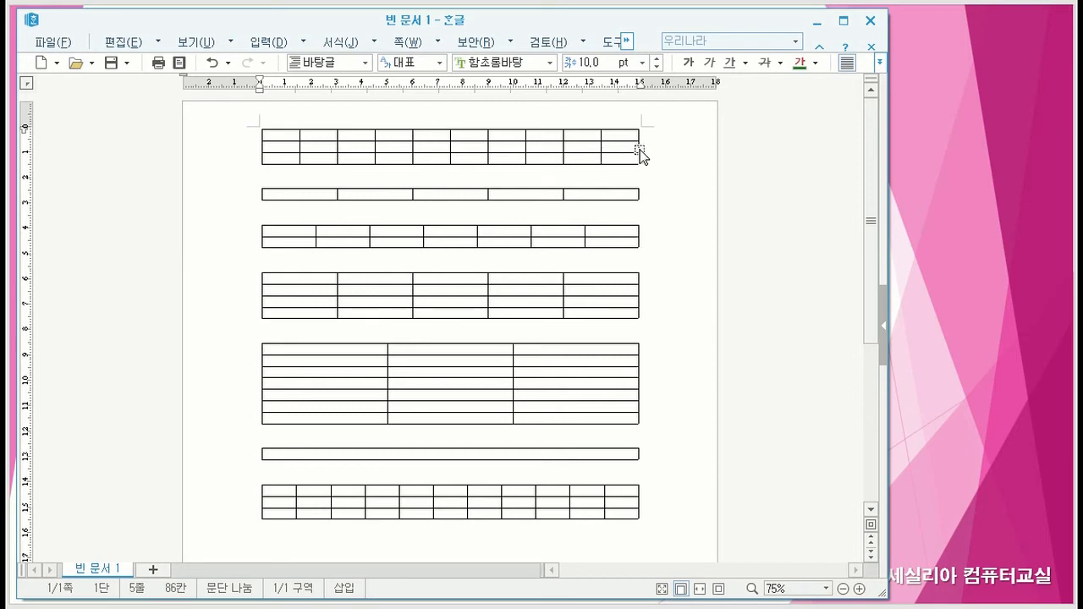
- Narrow the top 3-row, 10-column table to roughly a third of its width, and stretch it back to nearly the full text width
left_click(259, 151)
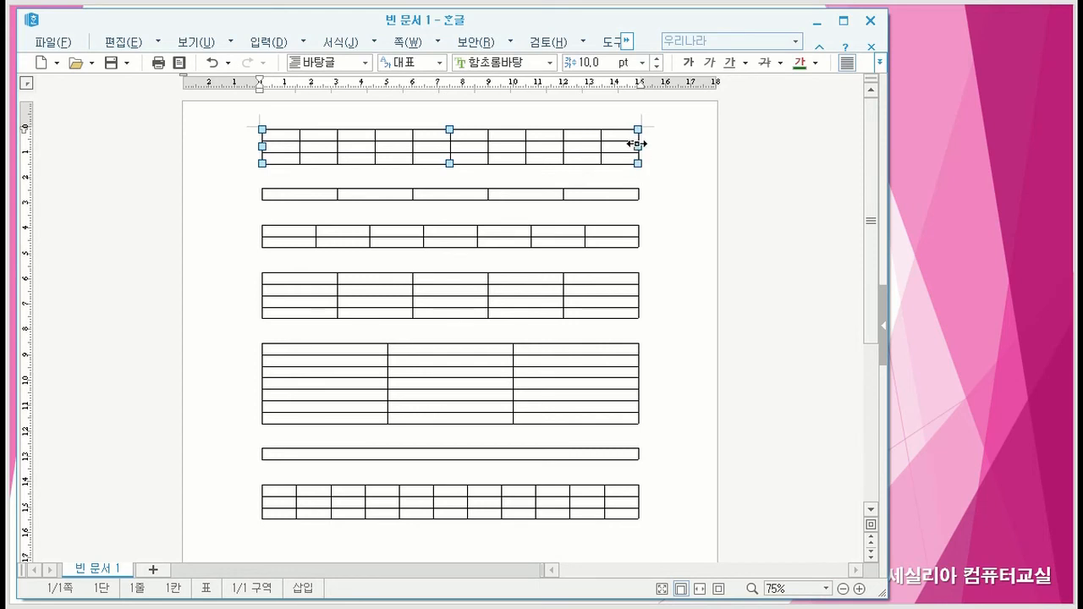
left_click_drag(637, 146, 303, 142)
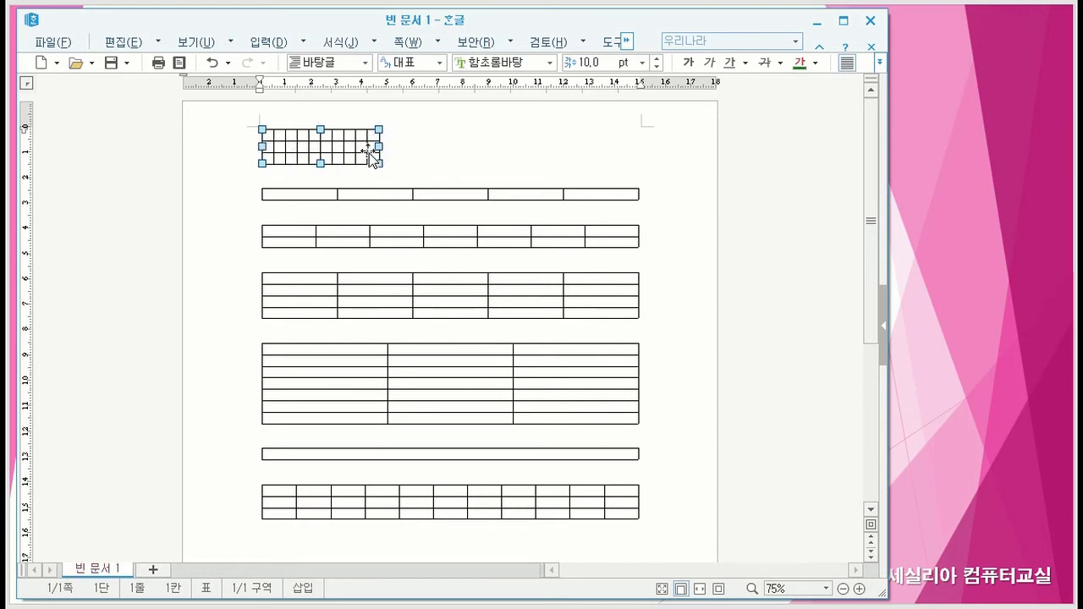
left_click(474, 153)
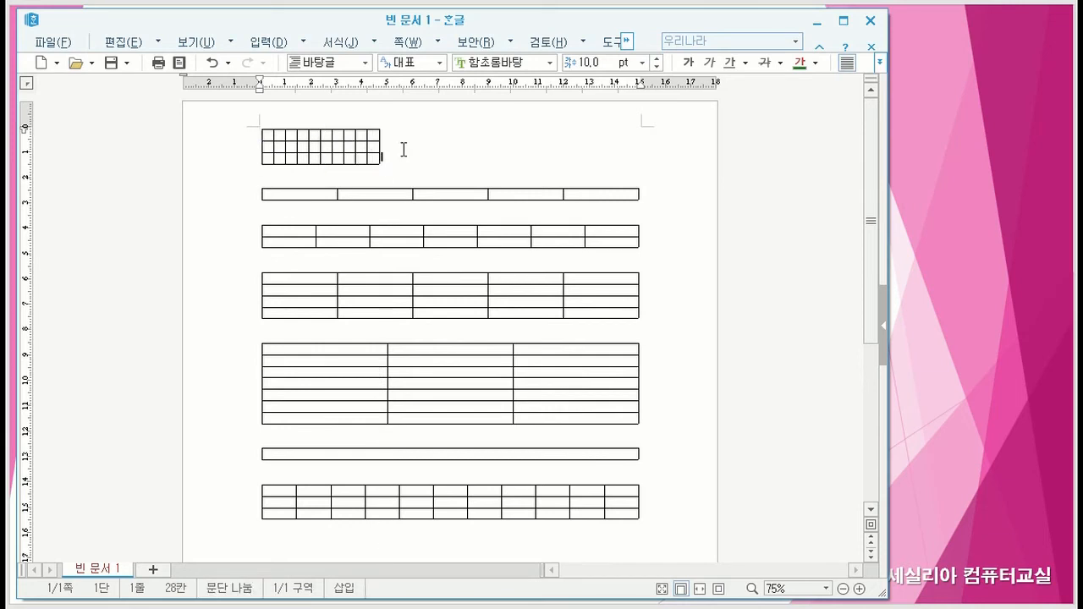
left_click_drag(381, 153, 635, 146)
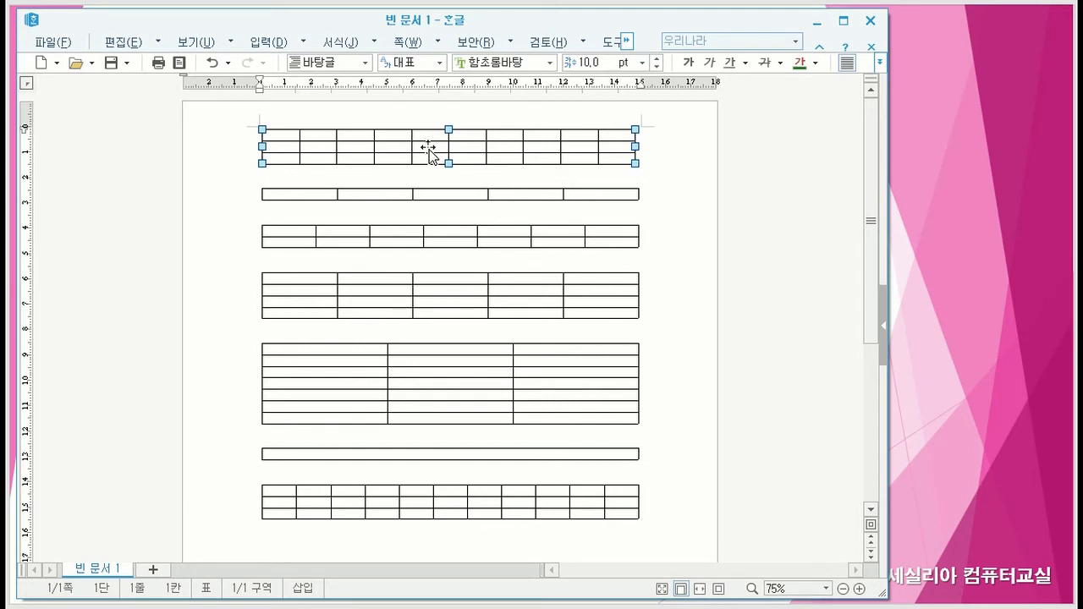
- Delete the top three tables: the 3-row by 10-column, the 1-row by 5-column and the 2-row by 7-column table
key("Delete")
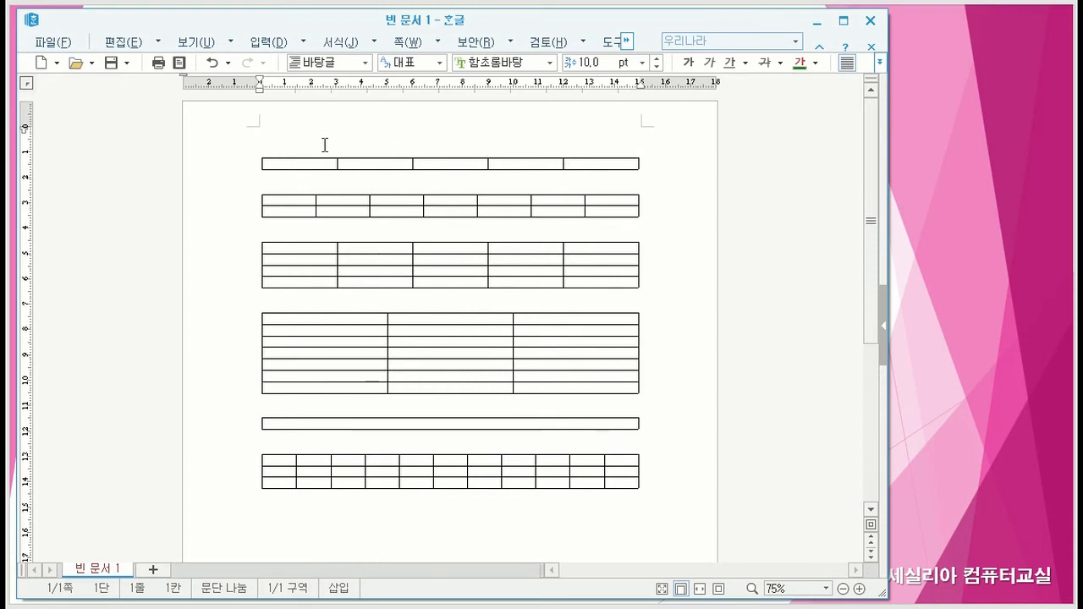
left_click(441, 162)
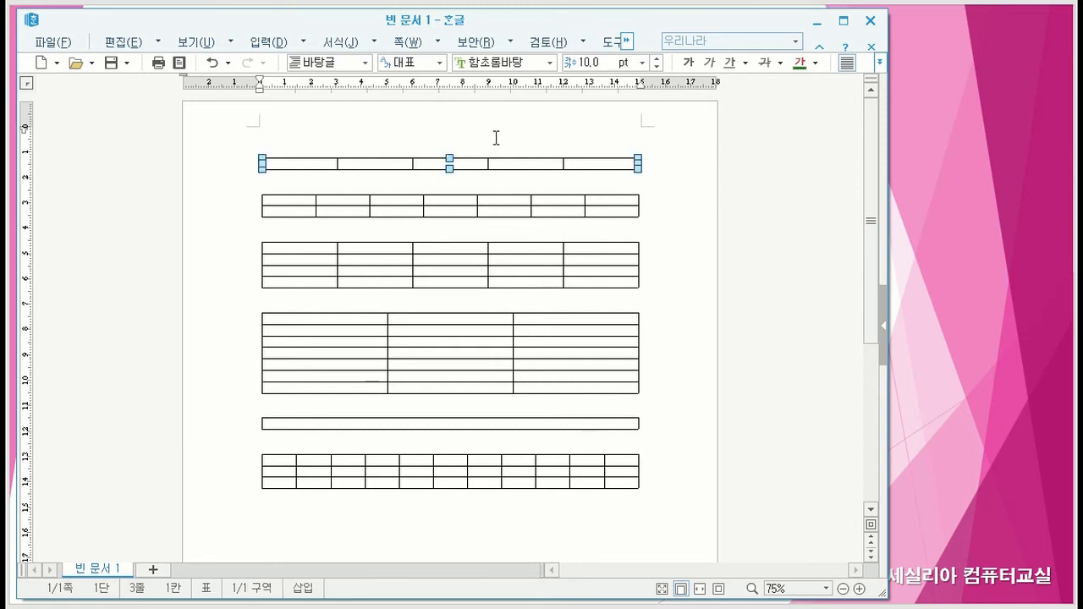
key("Delete")
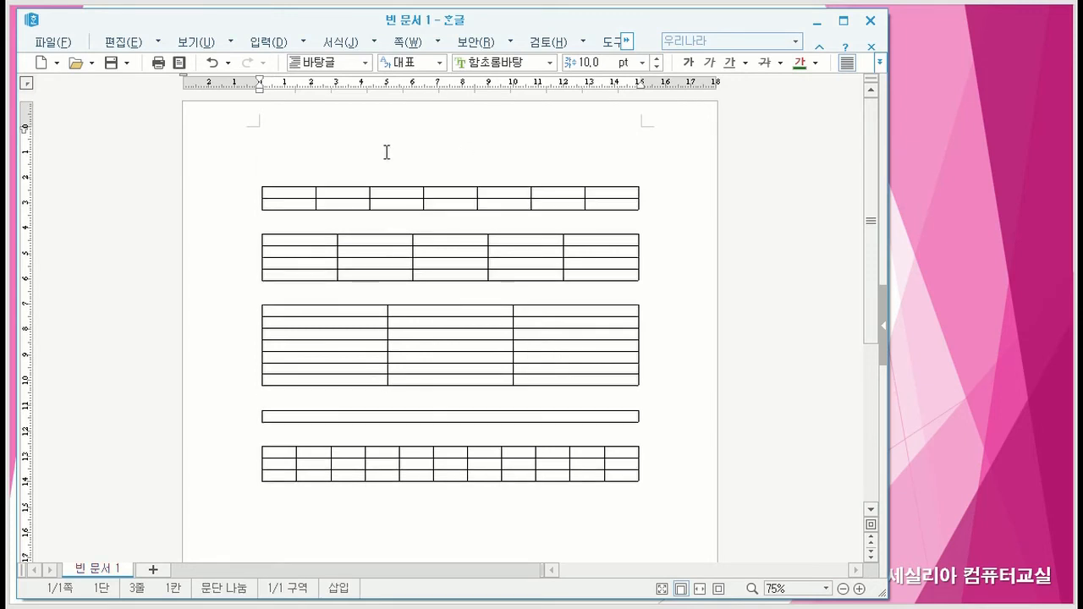
left_click(447, 187)
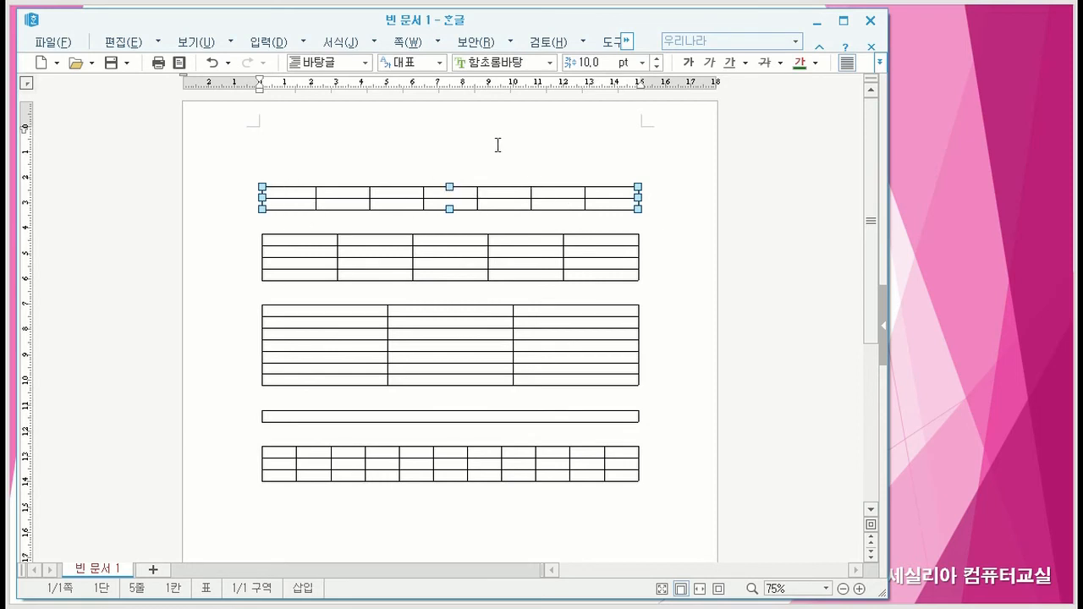
key("Delete")
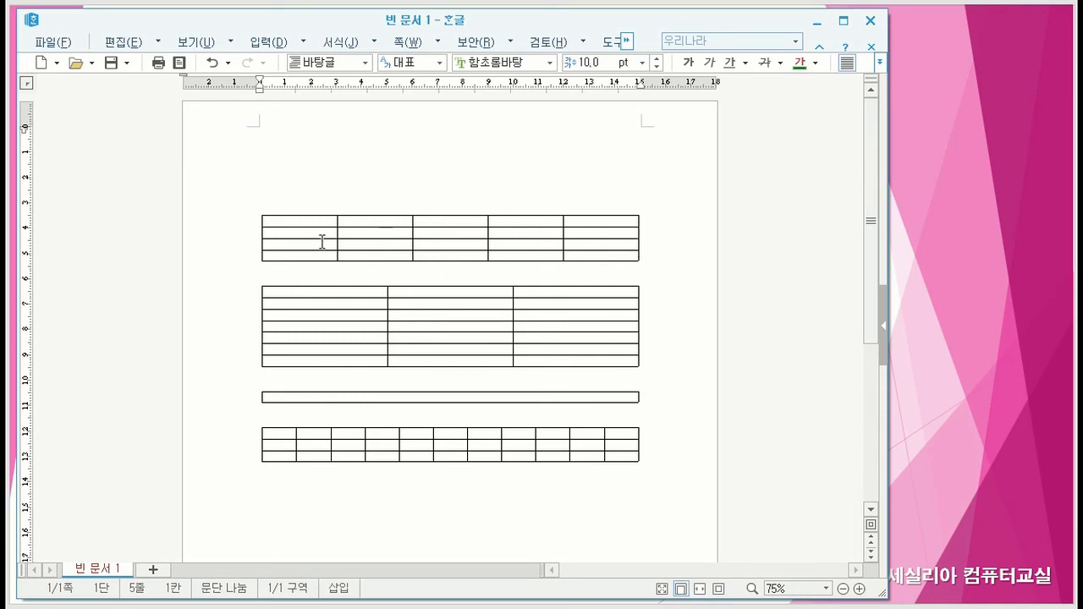
- Delete the 4-row by 5-column table and the 7-row by 3-column table below it
left_click(259, 244)
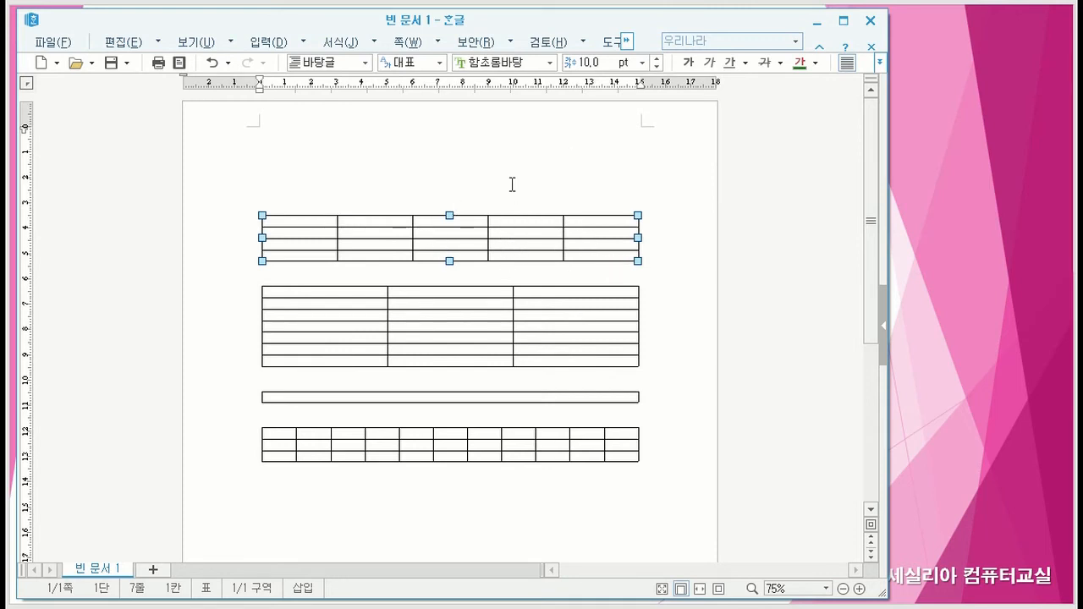
key("Delete")
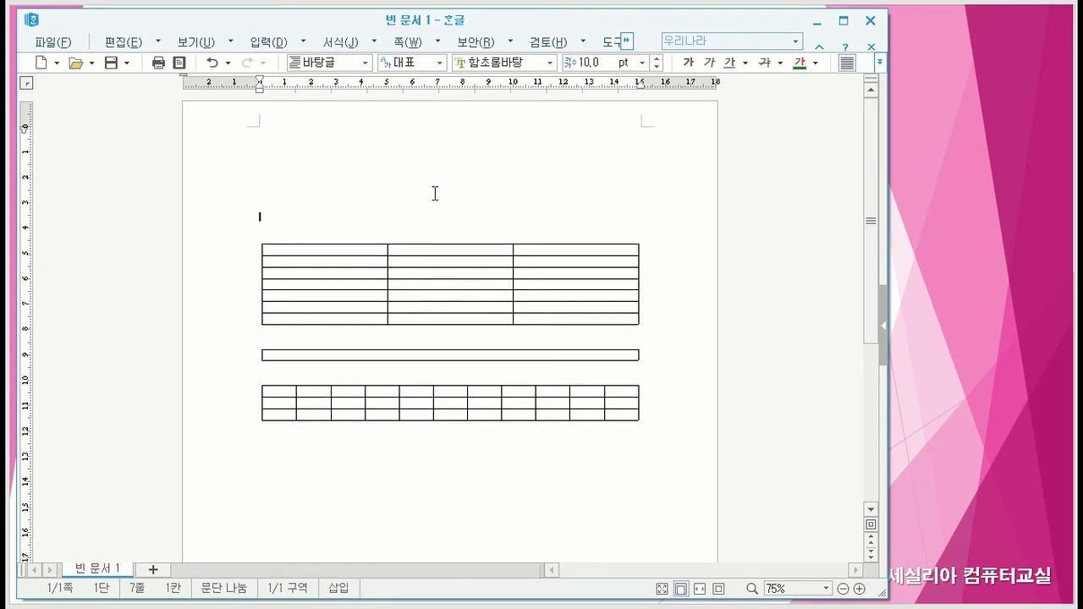
left_click(439, 245)
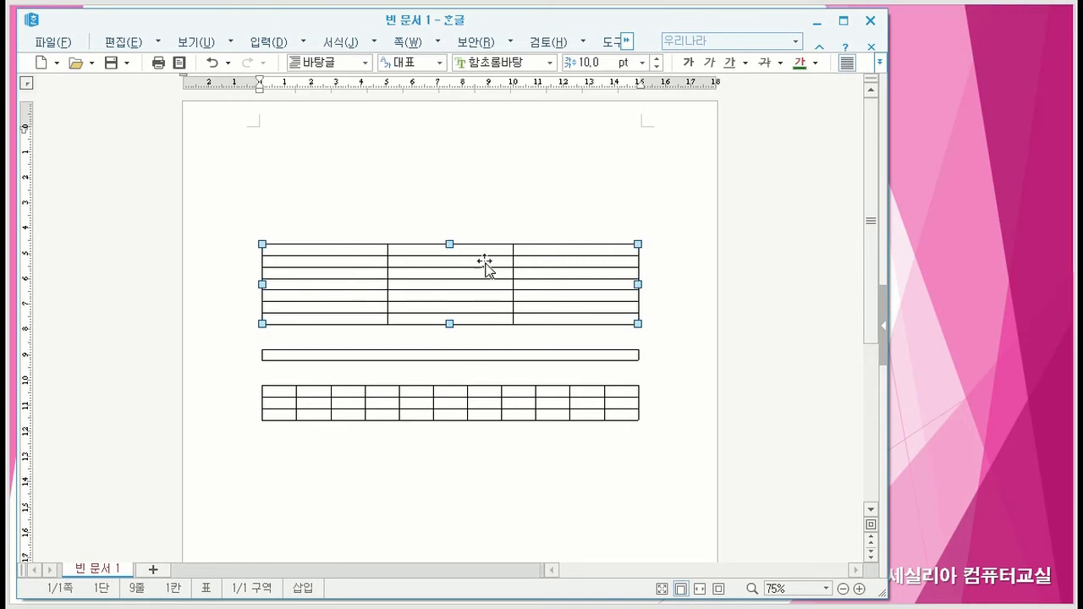
key("Delete")
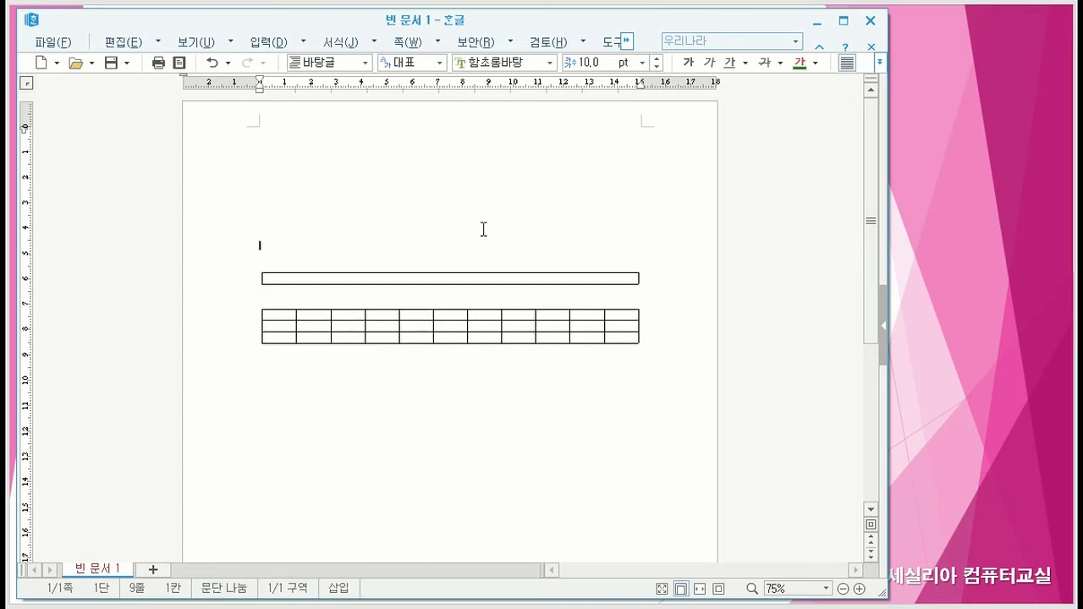
- Delete the single-cell table and the 3-row by 11-column table
left_click(433, 273)
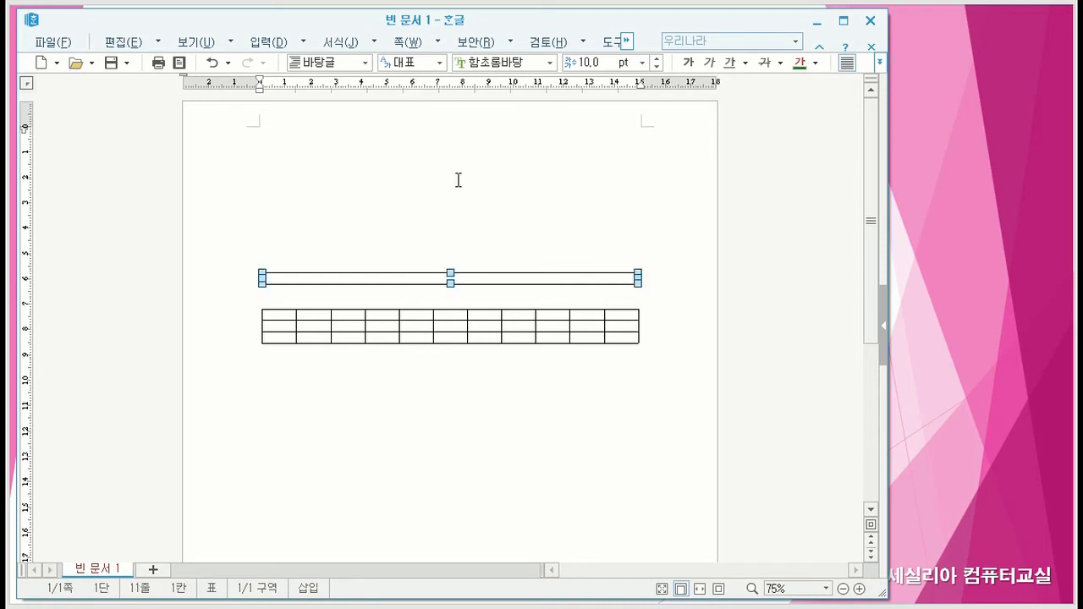
key("Delete")
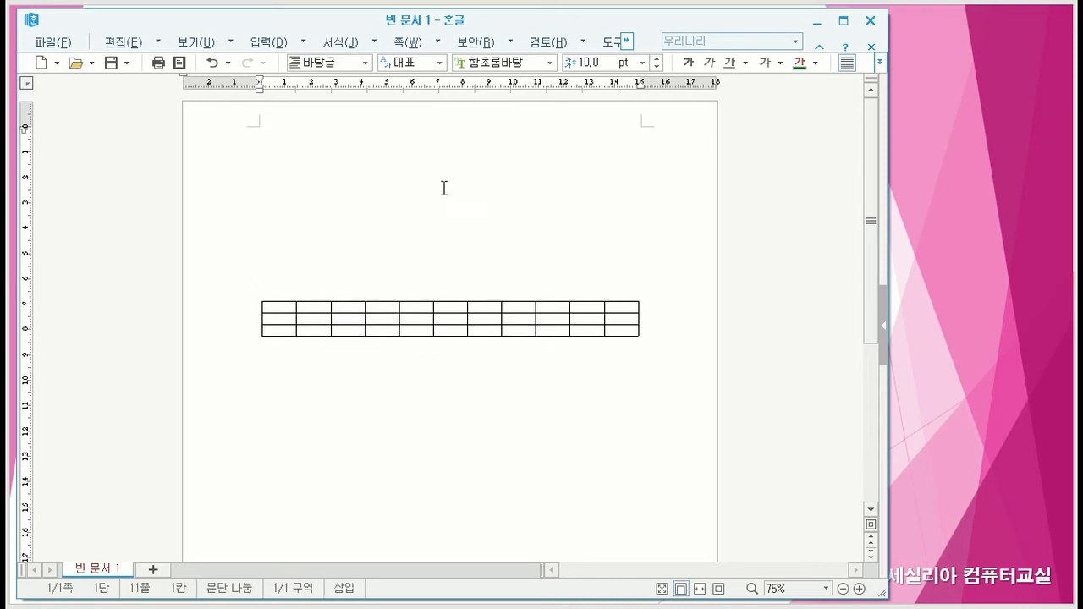
left_click(414, 302)
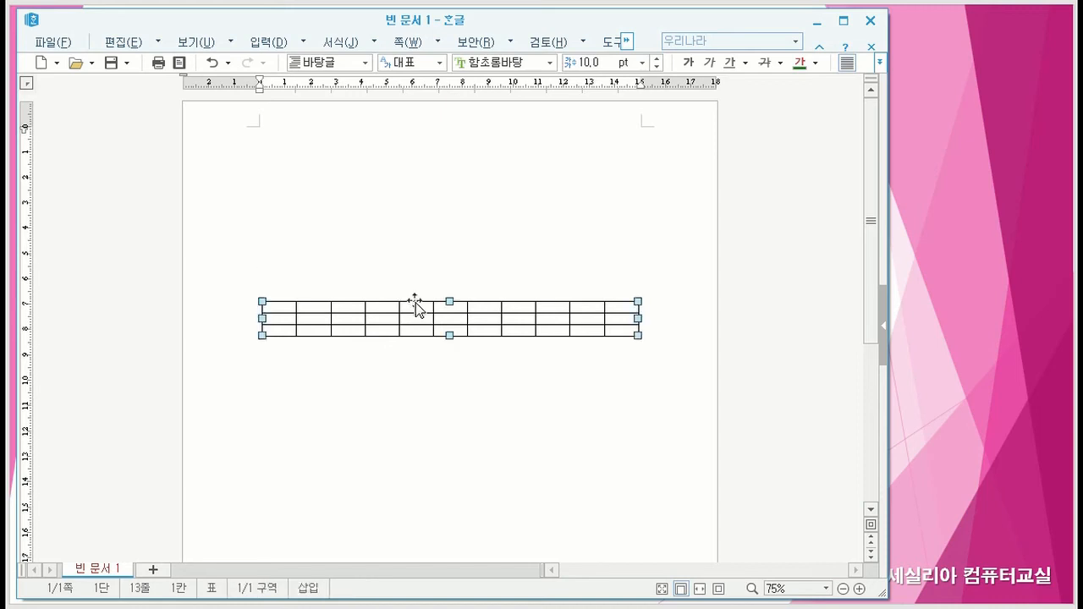
key("ctrl+z")
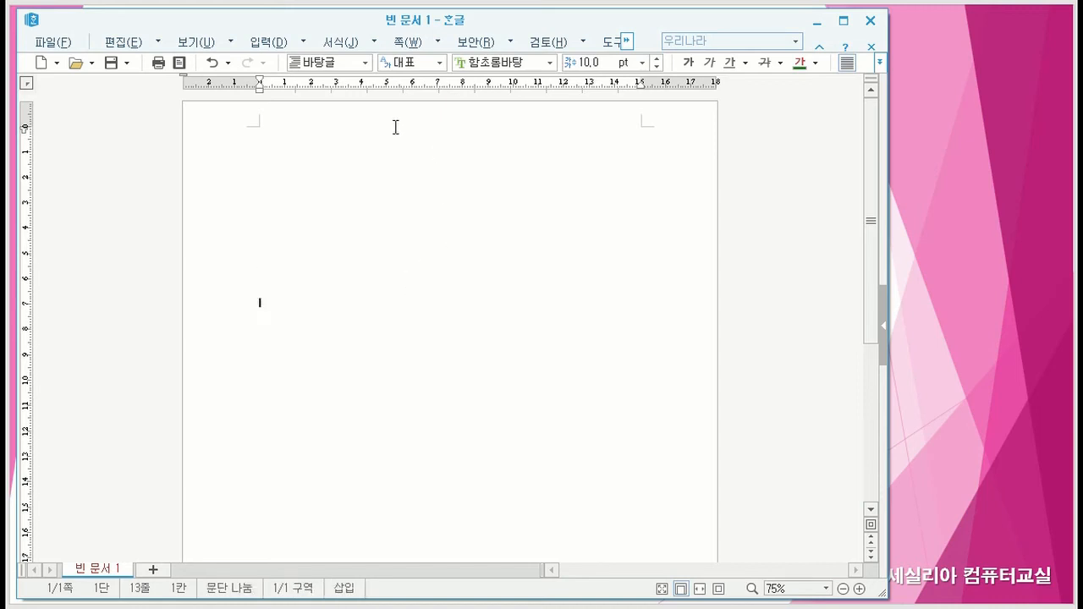
- Undo all seven table deletions, back to the removal of the top 3-row table
left_click(210, 70)
left_click(210, 70)
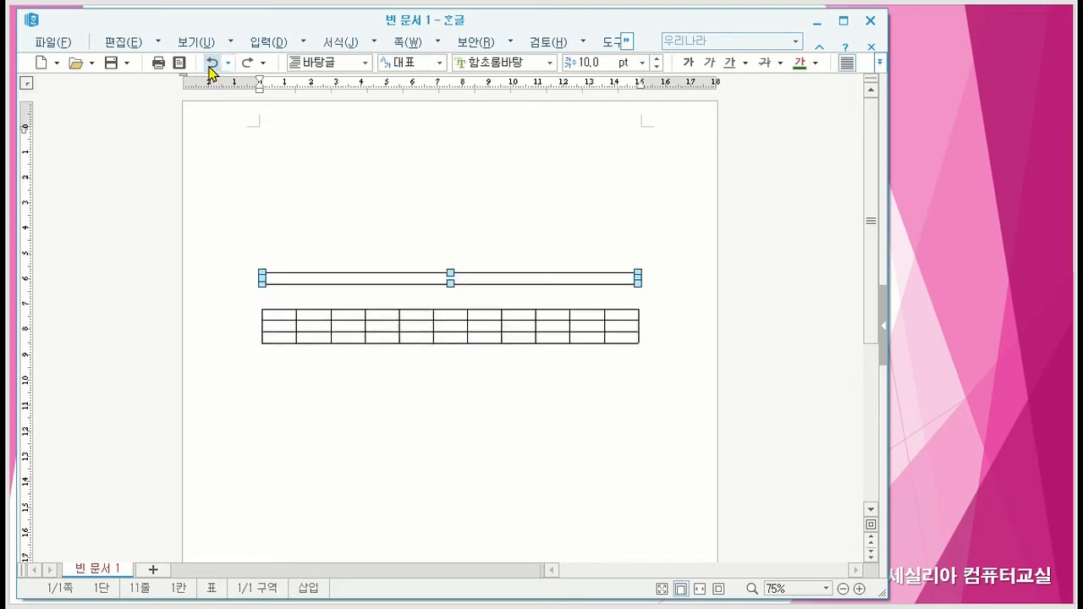
left_click(210, 69)
left_click(210, 70)
left_click(210, 70)
left_click(210, 69)
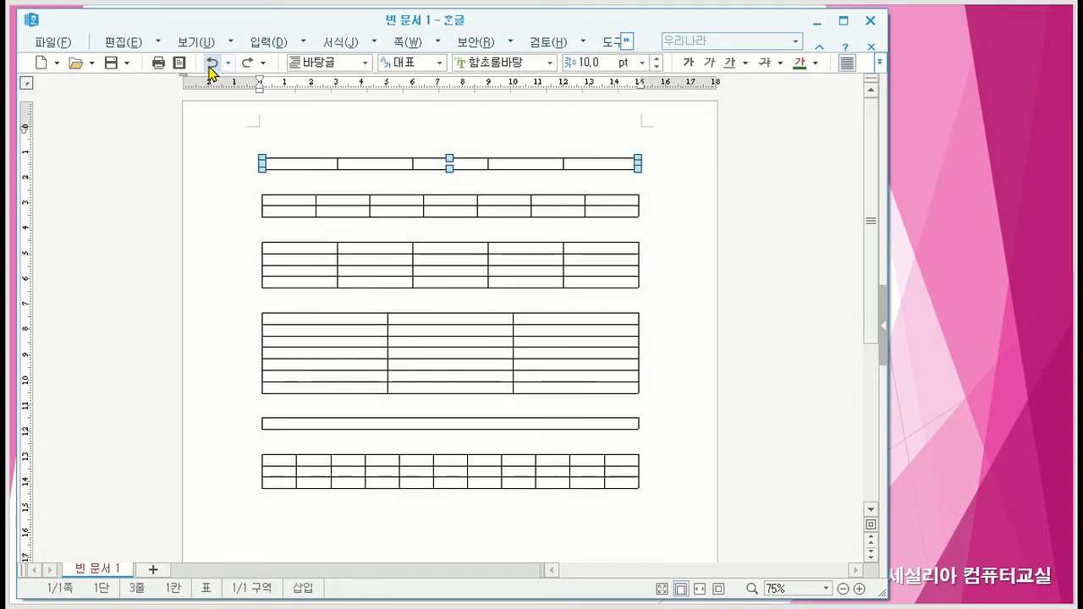
left_click(210, 69)
left_click(676, 195)
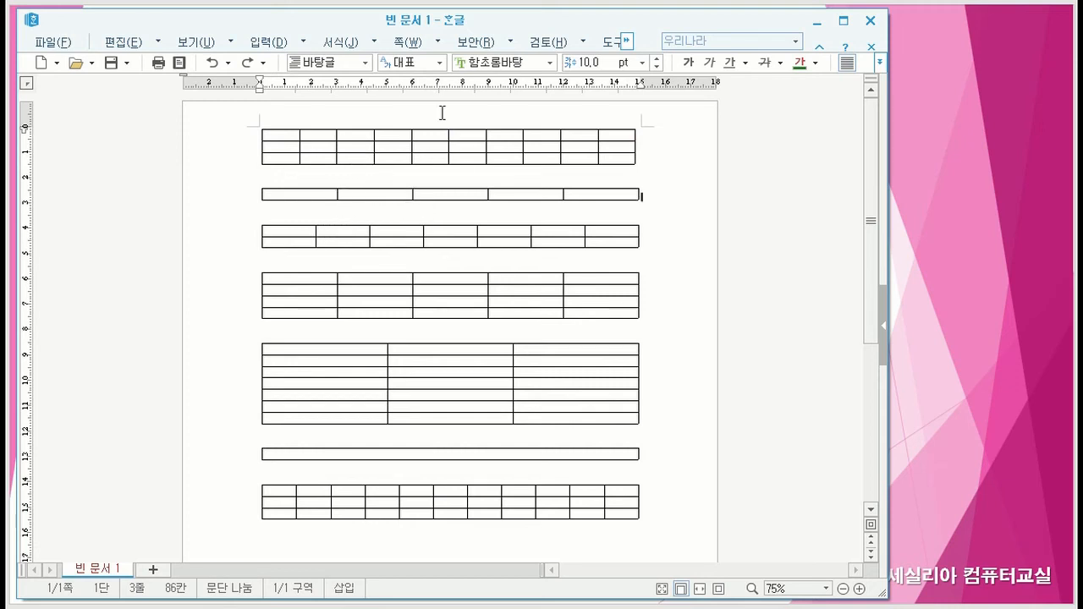
- Erase the 3-row by 10-column and 1-row by 5-column tables from the cursor position after each, confirming each removal
left_click(653, 146)
key("BackSpace")
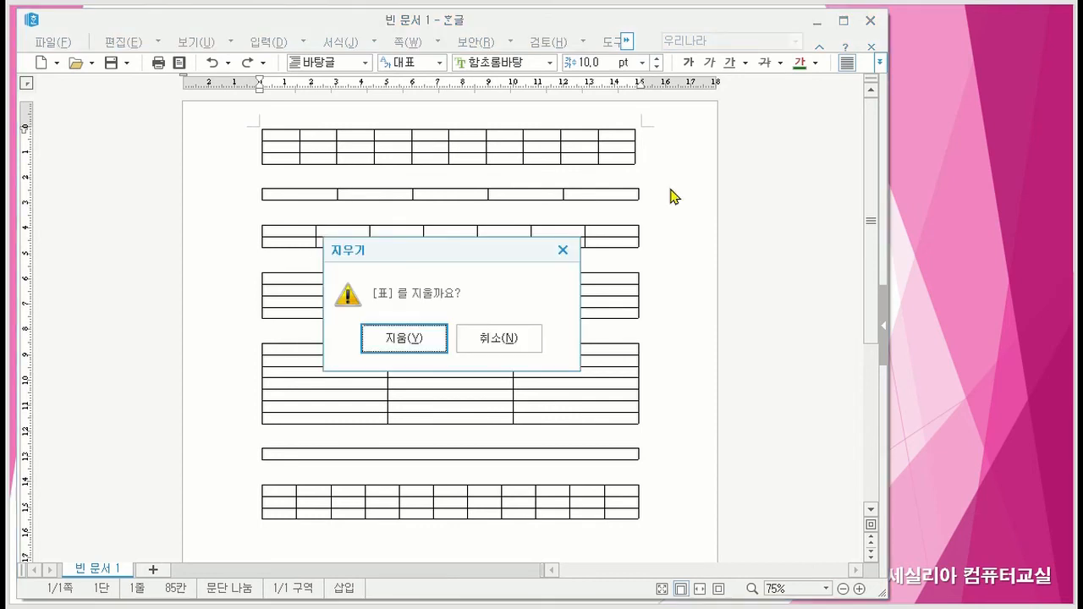
left_click(398, 339)
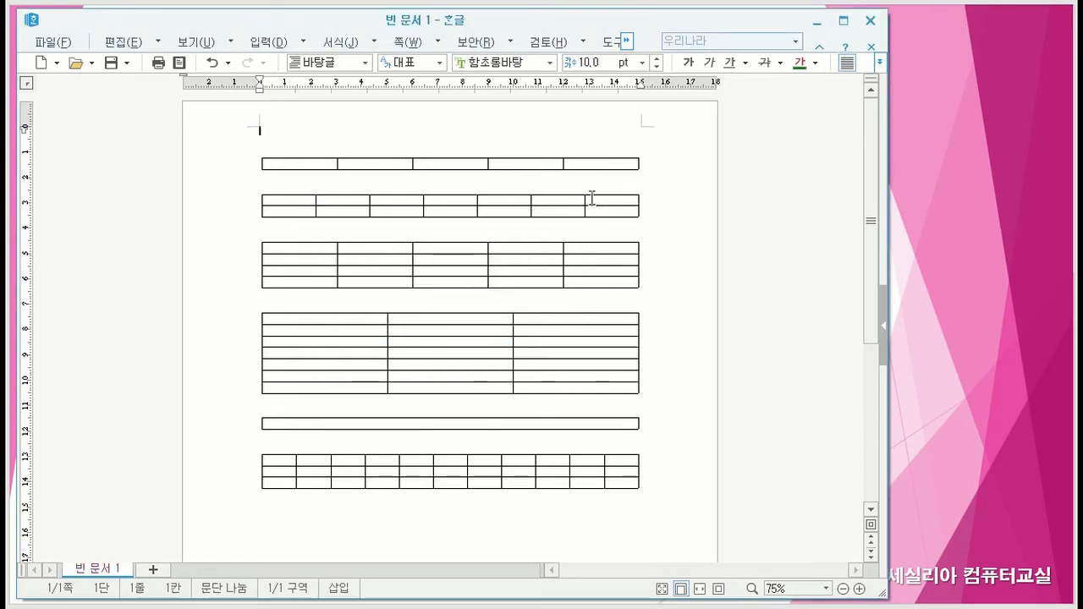
left_click(653, 163)
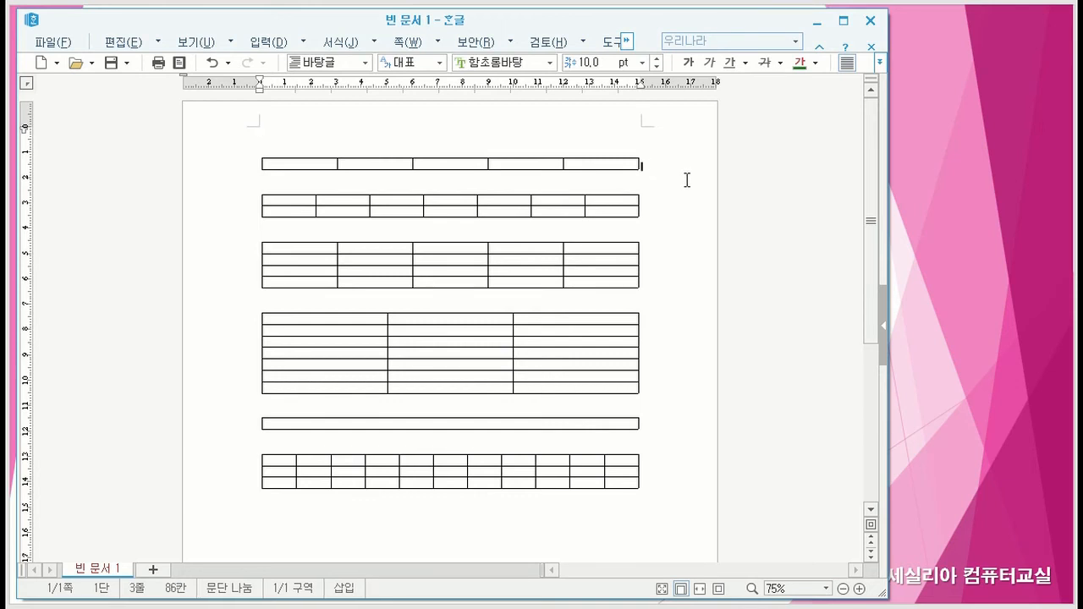
key("BackSpace")
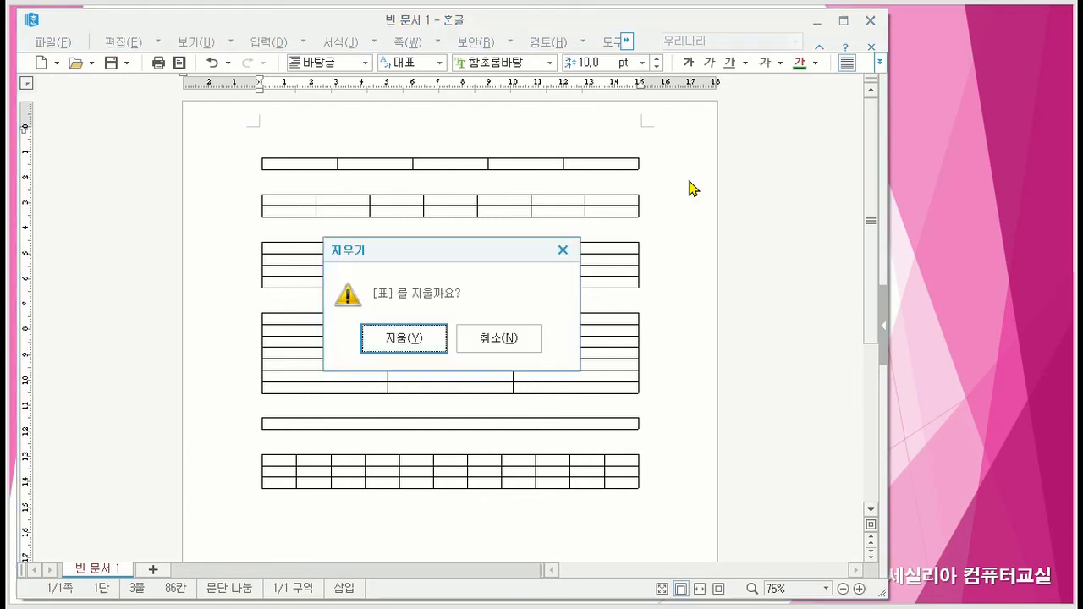
left_click(411, 347)
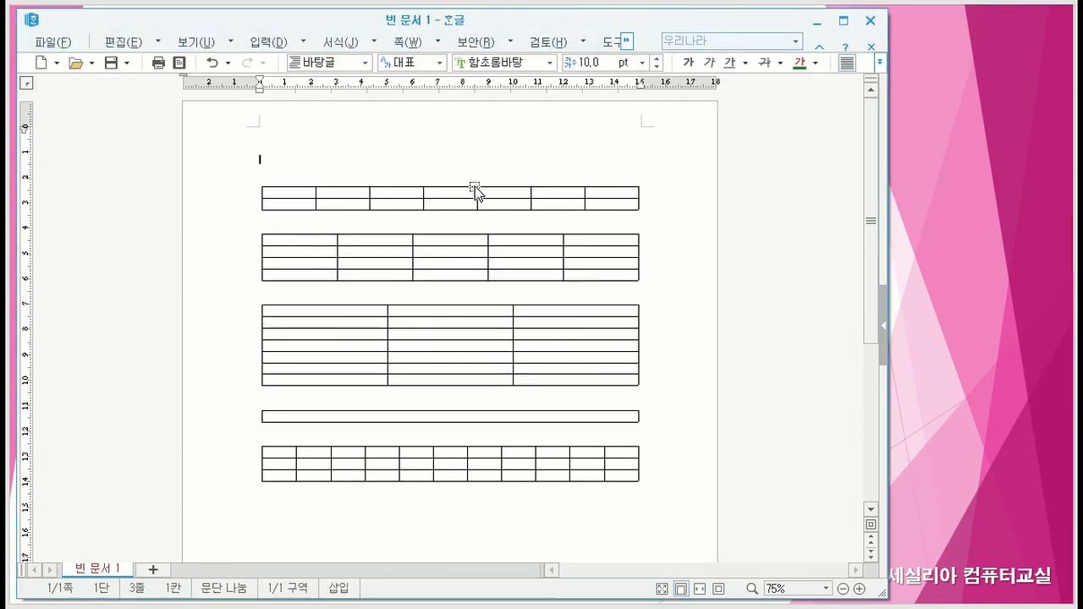
- Erase the 2-row by 7-column and 4-row by 5-column tables from the cursor position after each, confirming each removal
left_click(651, 196)
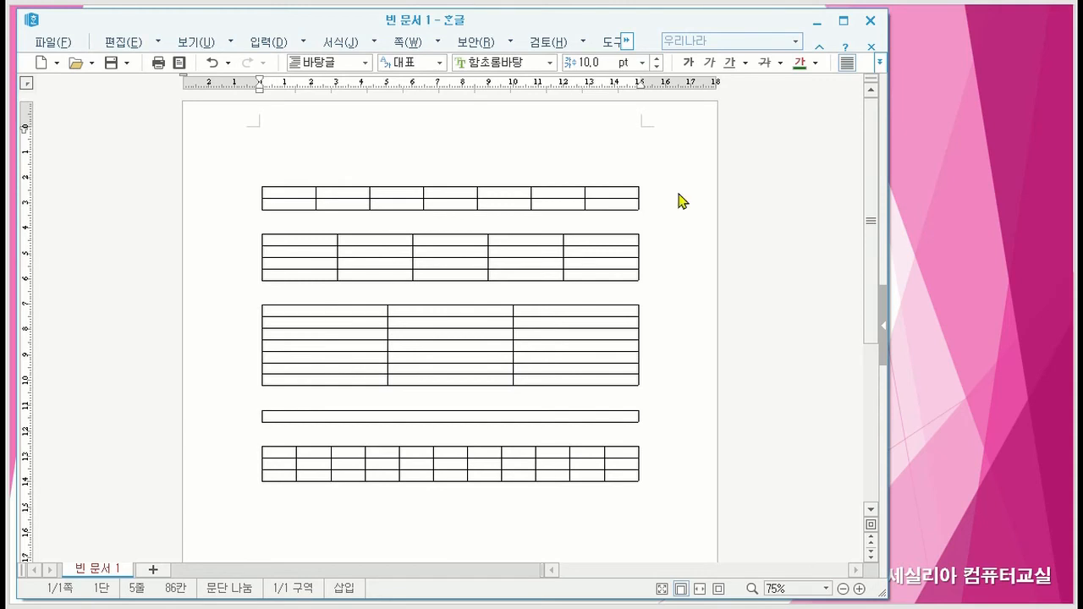
key("BackSpace")
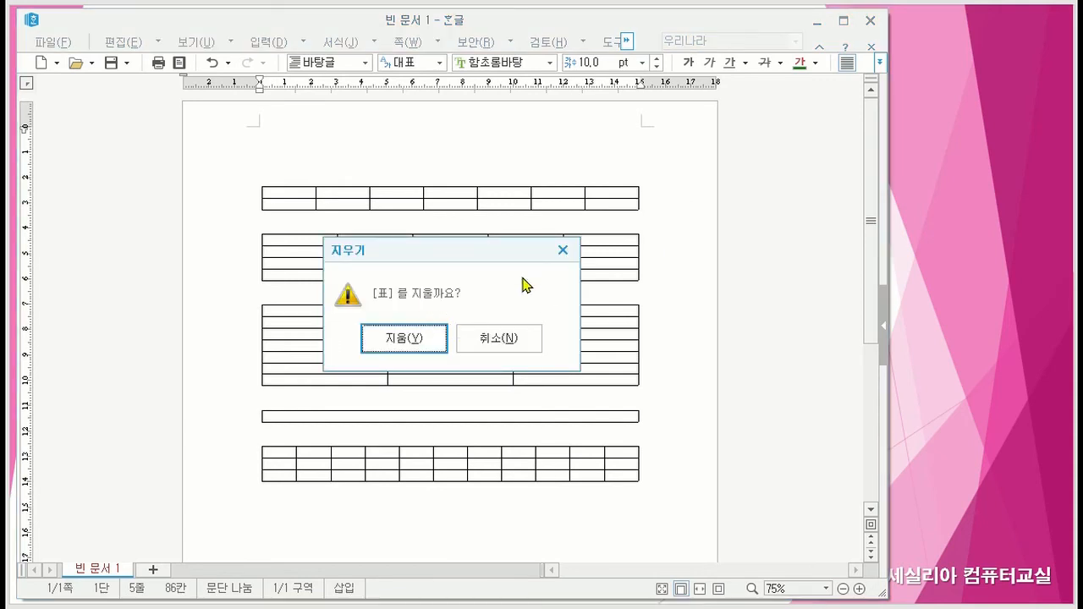
left_click(403, 340)
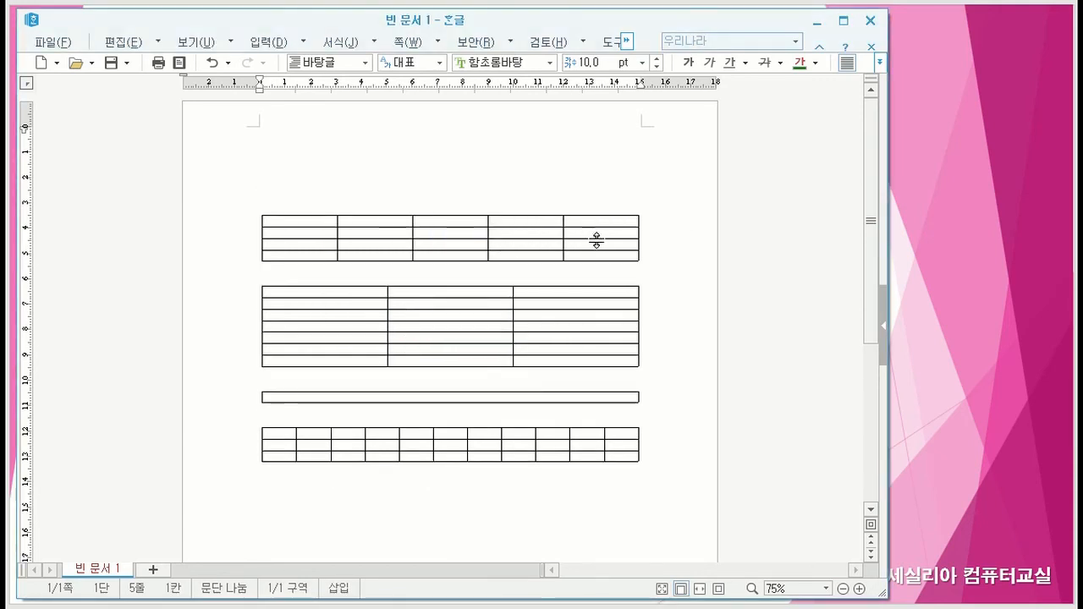
left_click(651, 237)
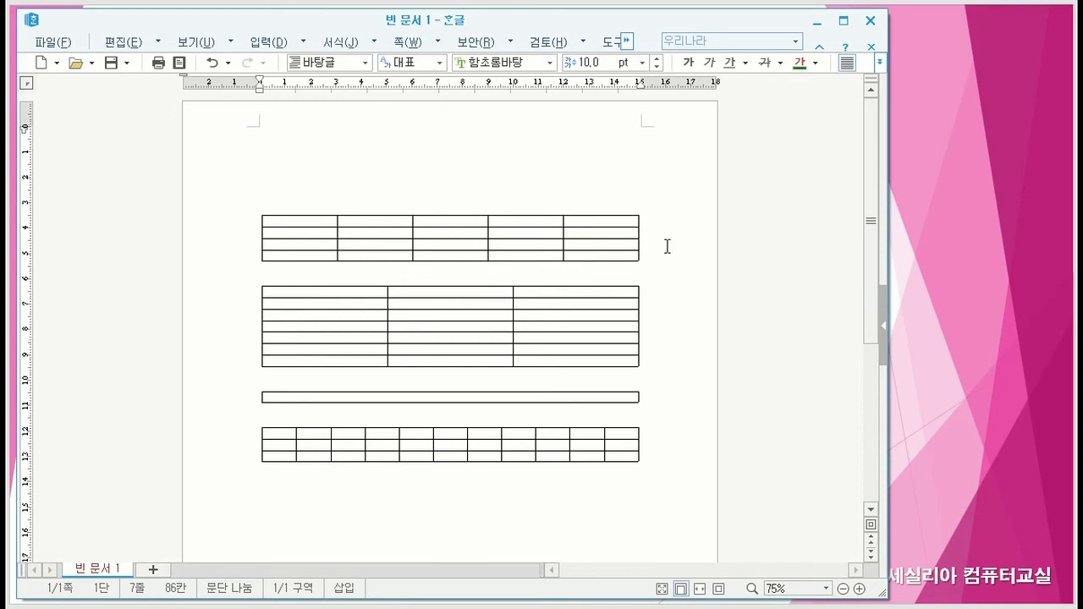
key("BackSpace")
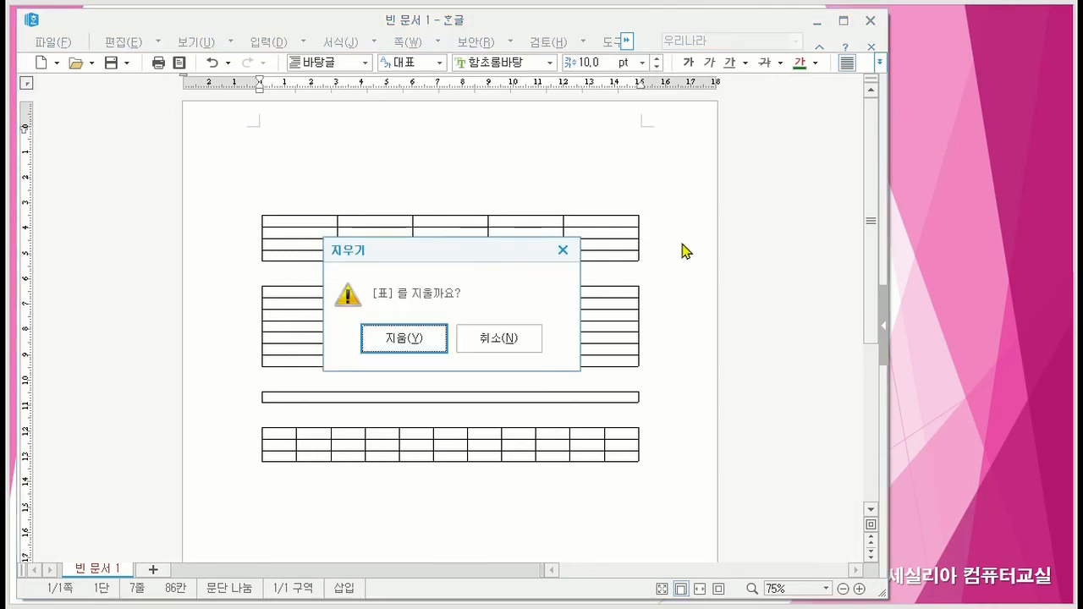
left_click(415, 343)
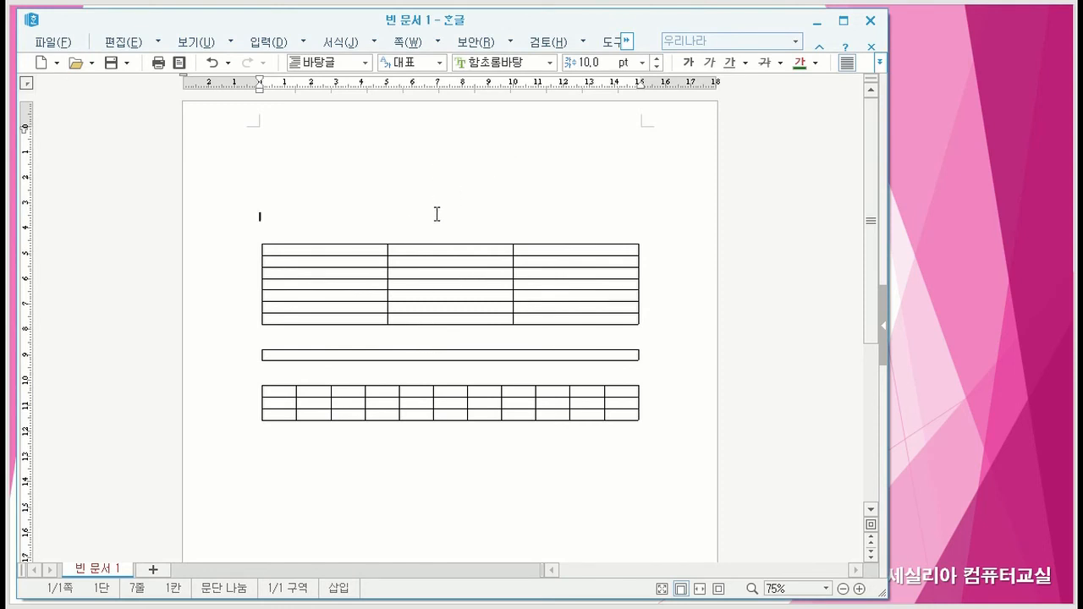
- Delete the selected 7-row by 3-column table, and erase the single-cell table from the cursor position after it, confirming the removal
left_click(436, 244)
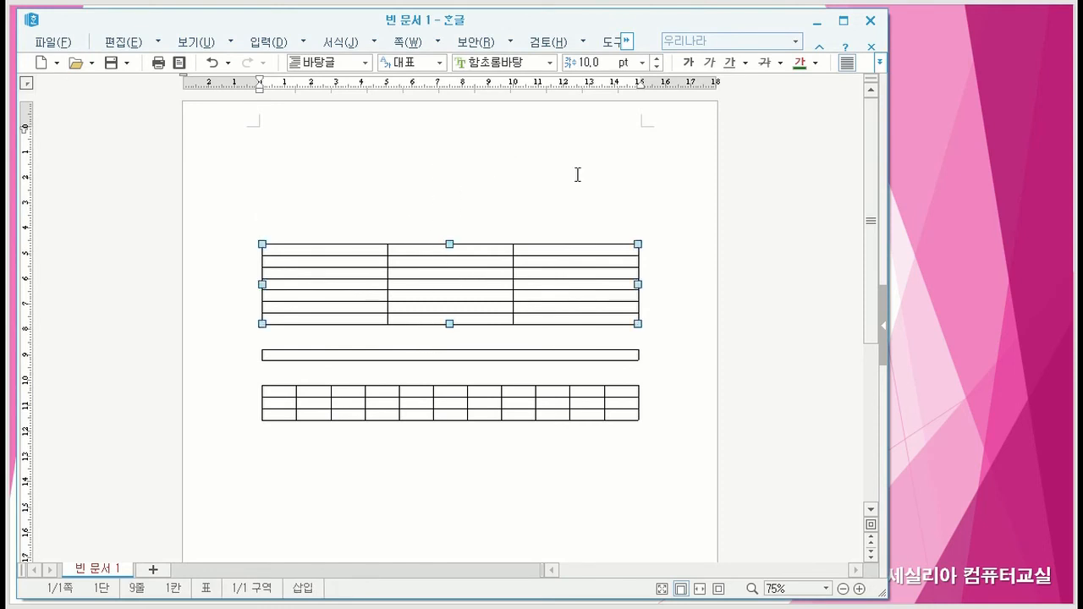
key("Delete")
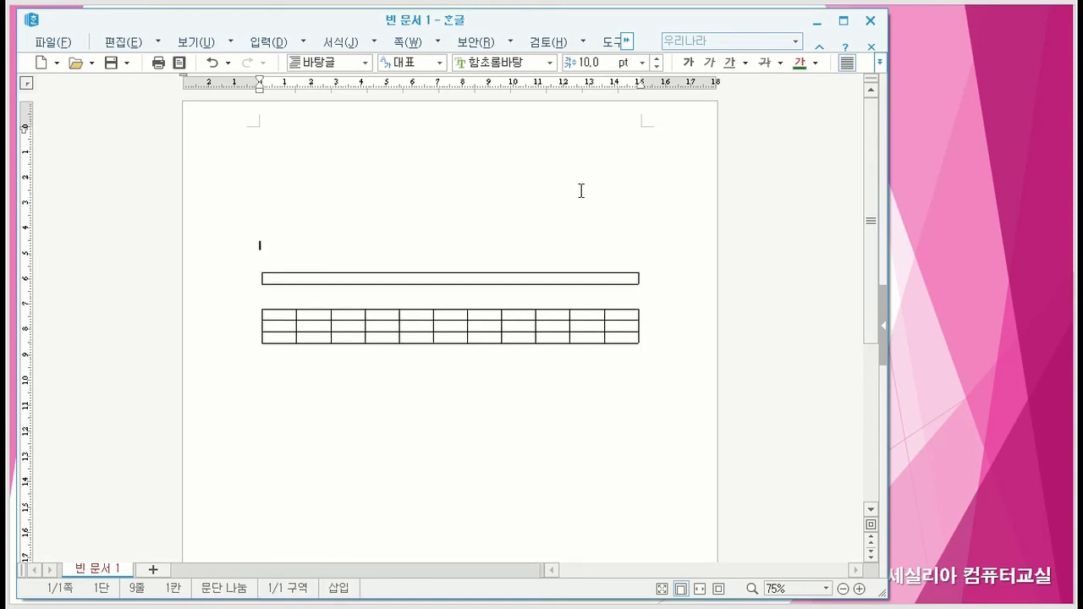
left_click(654, 274)
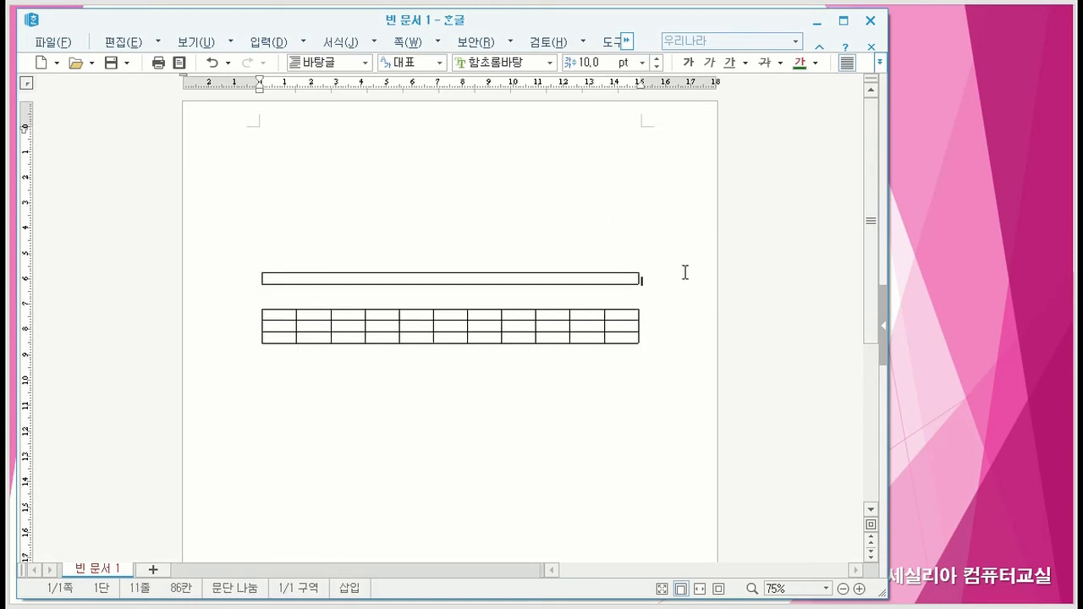
key("BackSpace")
left_click(406, 343)
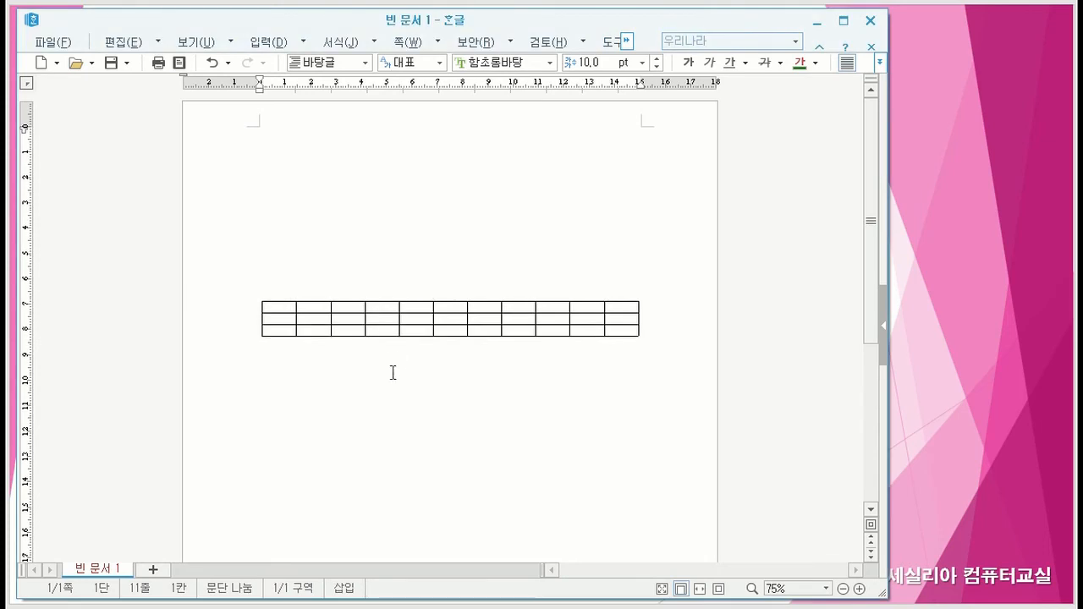
- Select the 3-row by 11-column table as an object and delete it
left_click(417, 297)
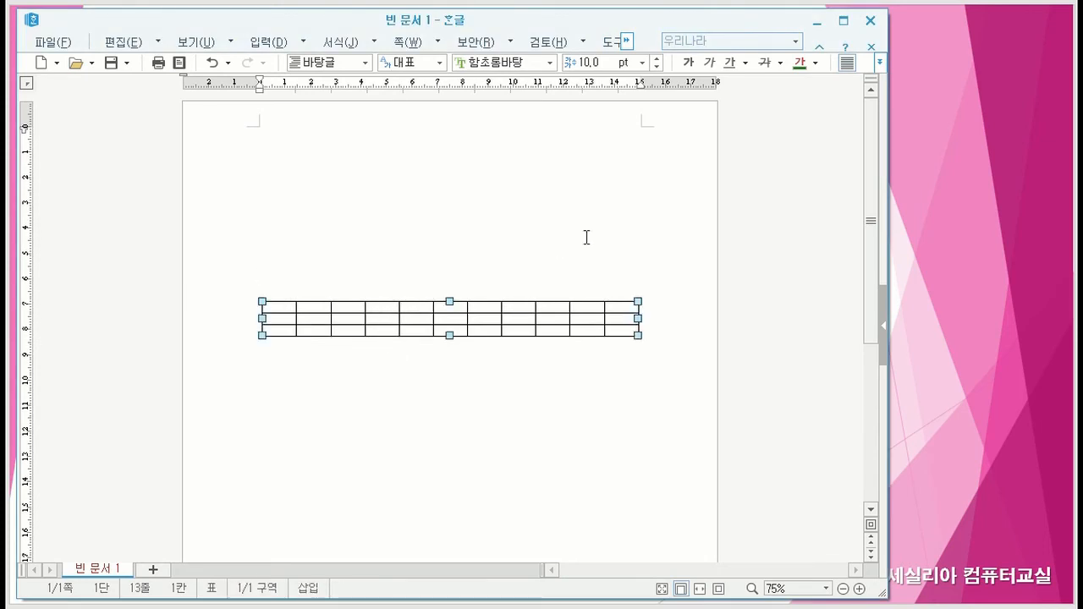
key("Delete")
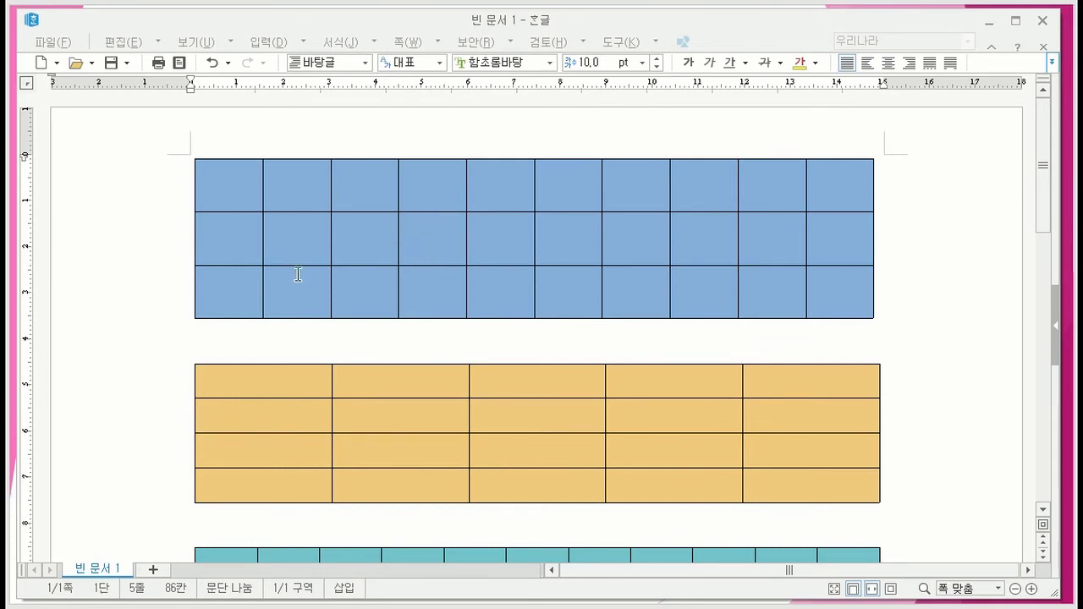
- Select single cells of the blue table one at a time, B1, E2 and D1, clearing the selection at the end
mouse_move(313, 194)
left_mouse_down()
mouse_move(358, 189)
mouse_move(299, 183)
left_mouse_up()
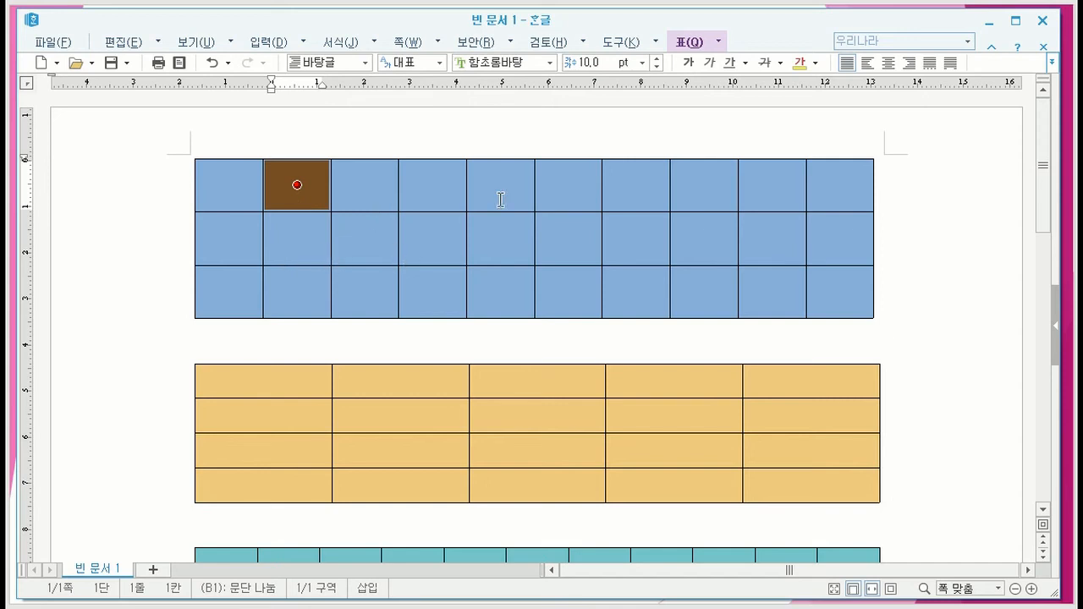
mouse_move(515, 237)
left_mouse_down()
mouse_move(559, 237)
mouse_move(515, 243)
left_mouse_up()
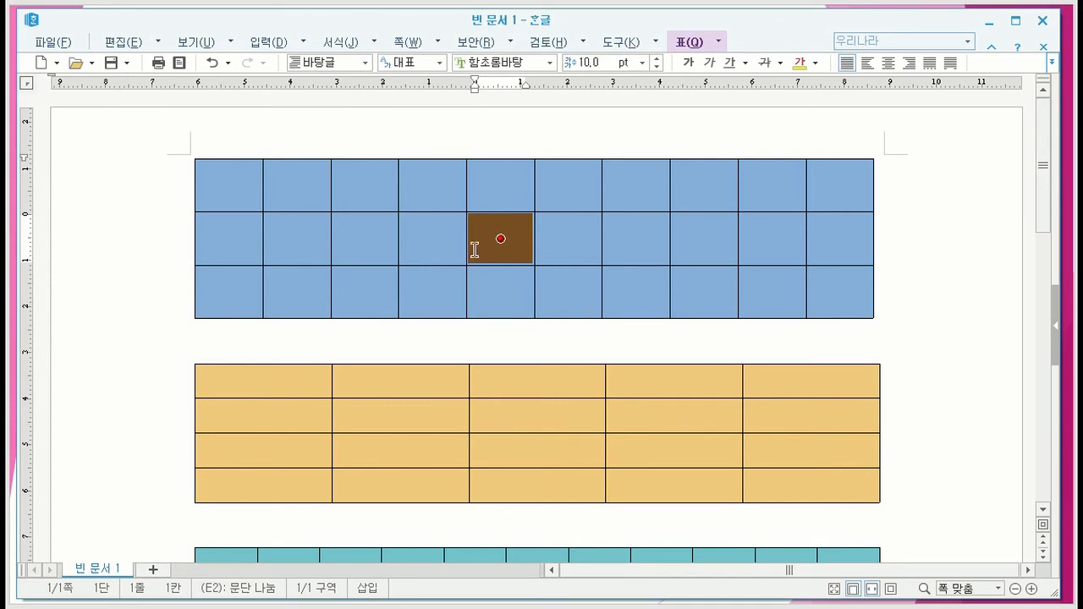
left_click(540, 130)
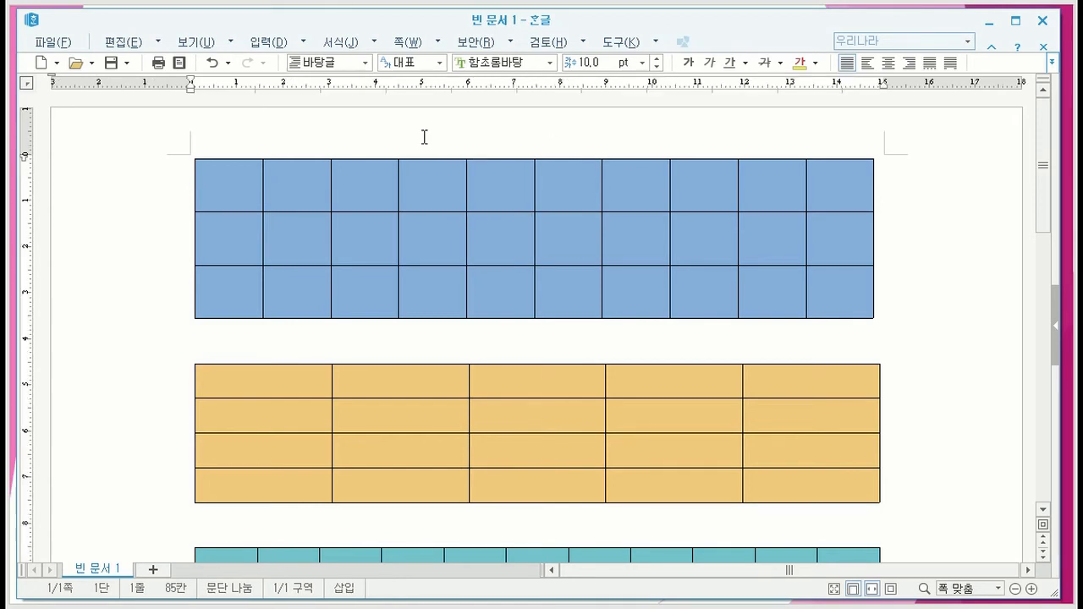
mouse_move(454, 188)
left_mouse_down()
mouse_move(473, 186)
mouse_move(447, 189)
left_mouse_up()
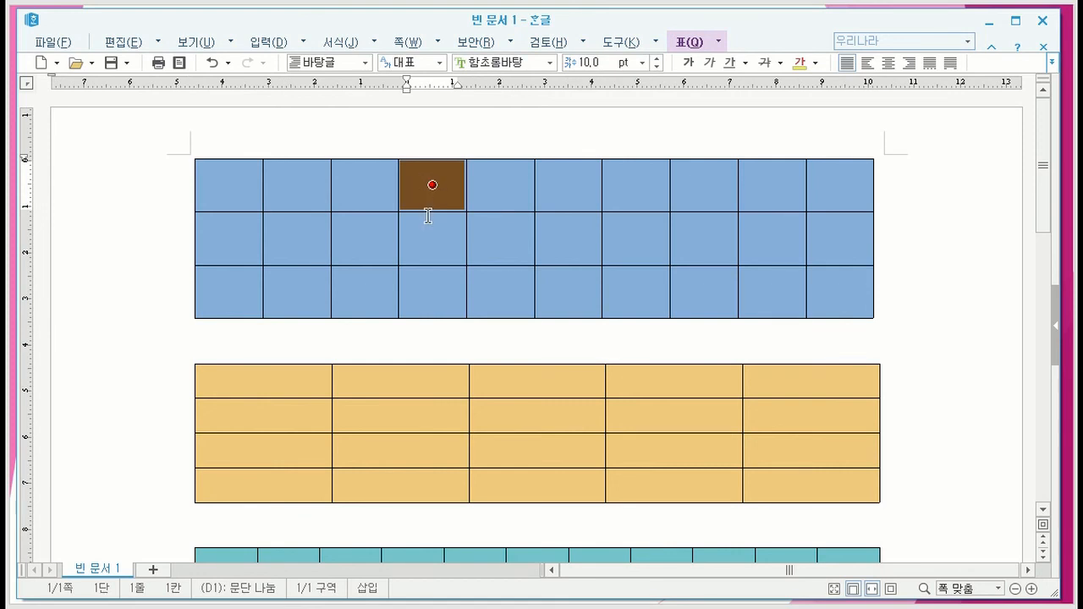
key("Escape")
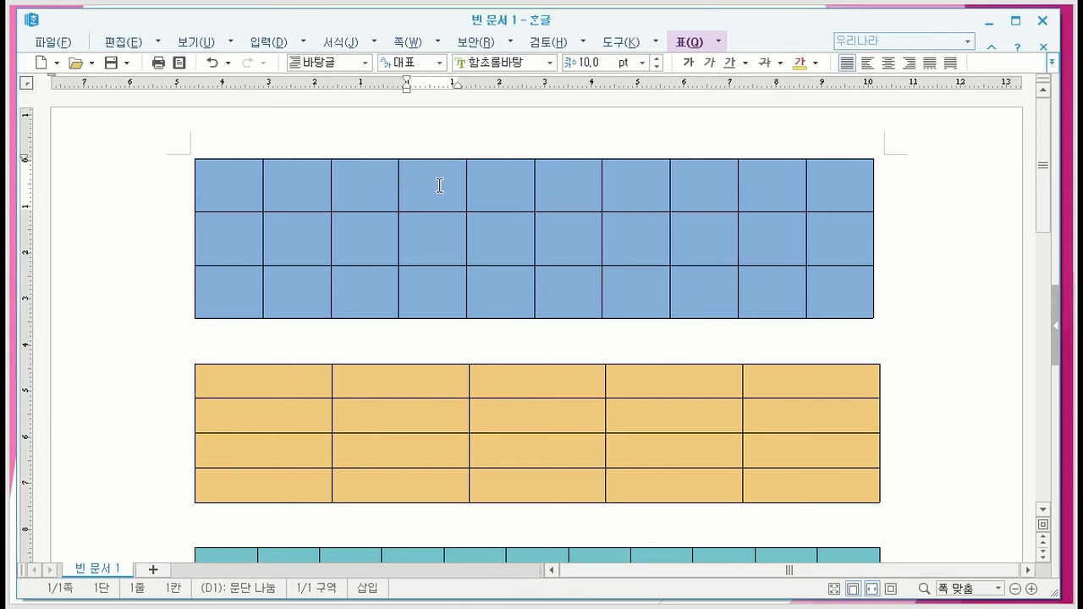
- Block-select the current cell D1 of the blue table, followed by cell E2, clearing each selection
key("F5")
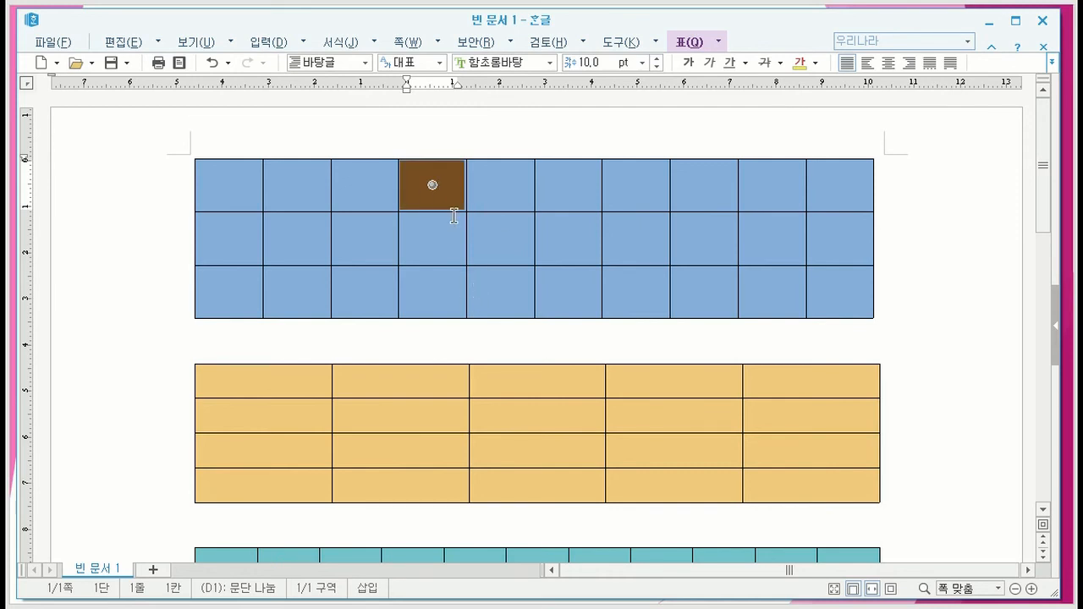
key("Escape")
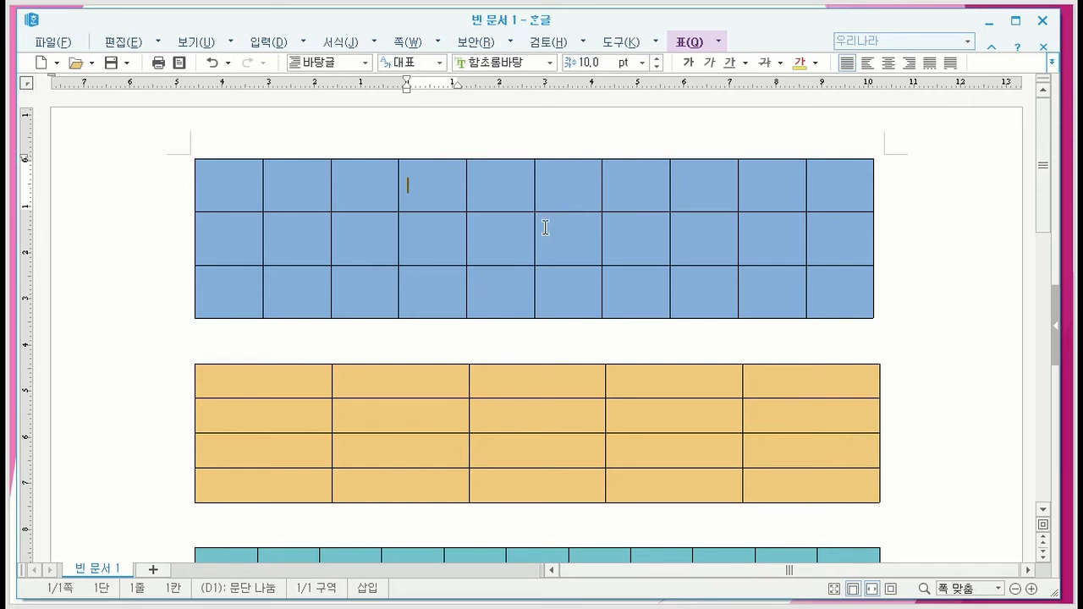
left_click(508, 246)
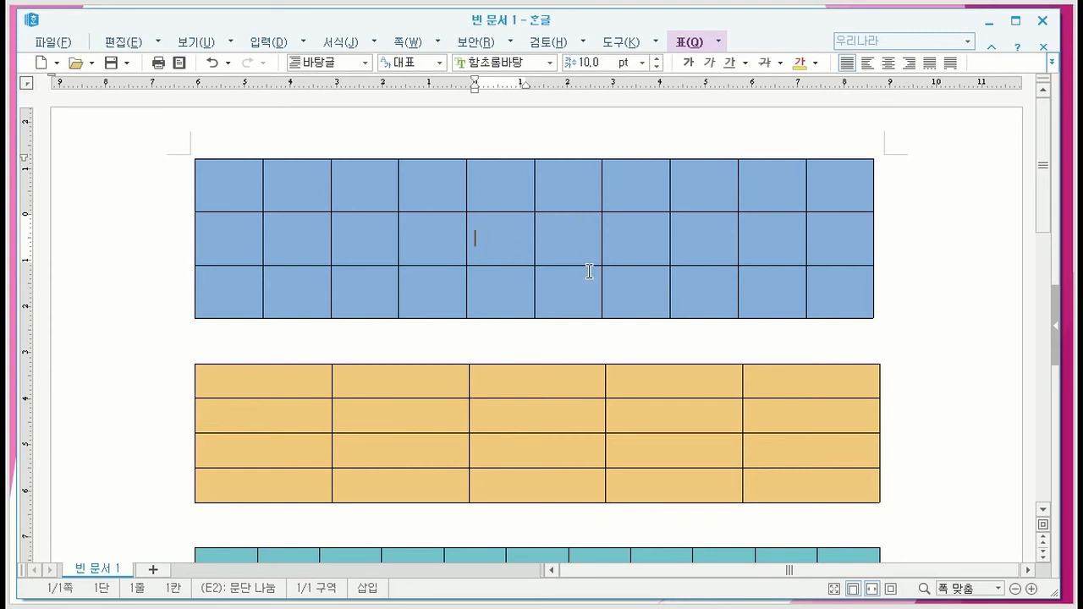
key("F5")
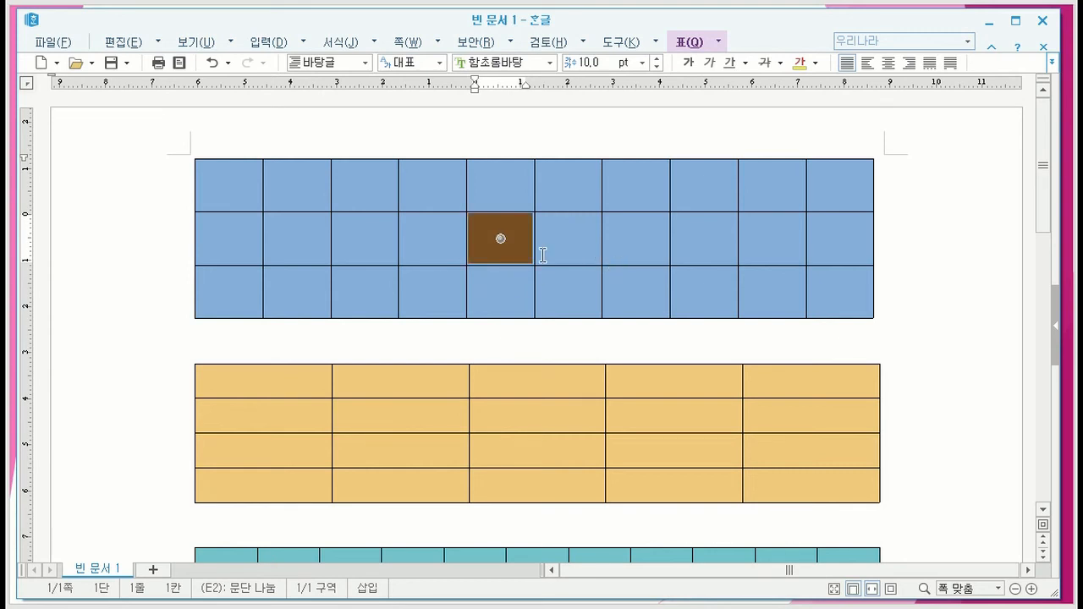
left_click(522, 126)
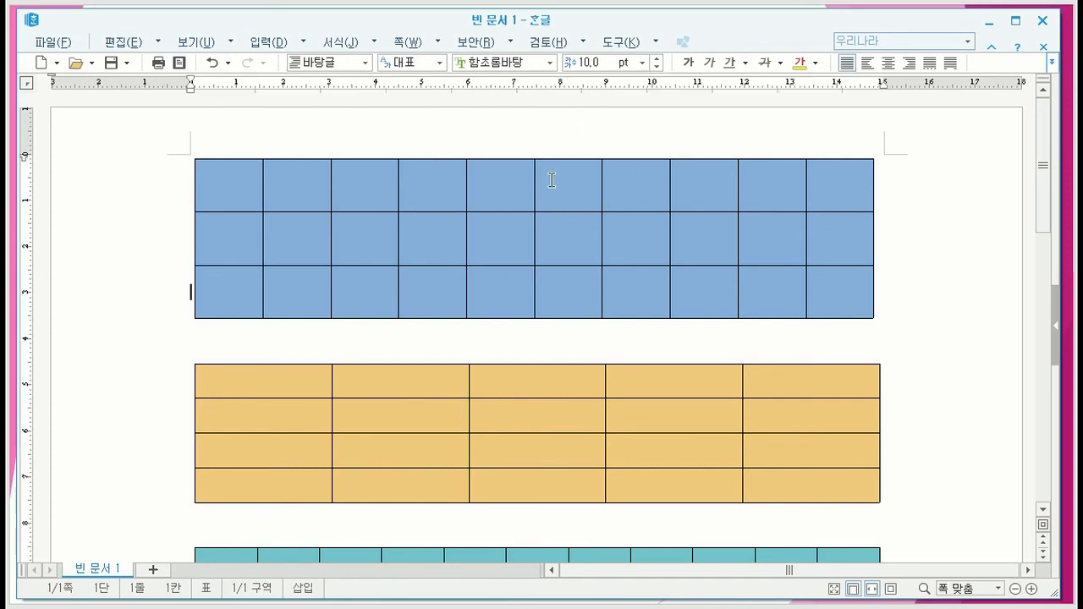
- Block-select cell C2 of the blue table, followed by cell D1, and leave the table
left_click(362, 239)
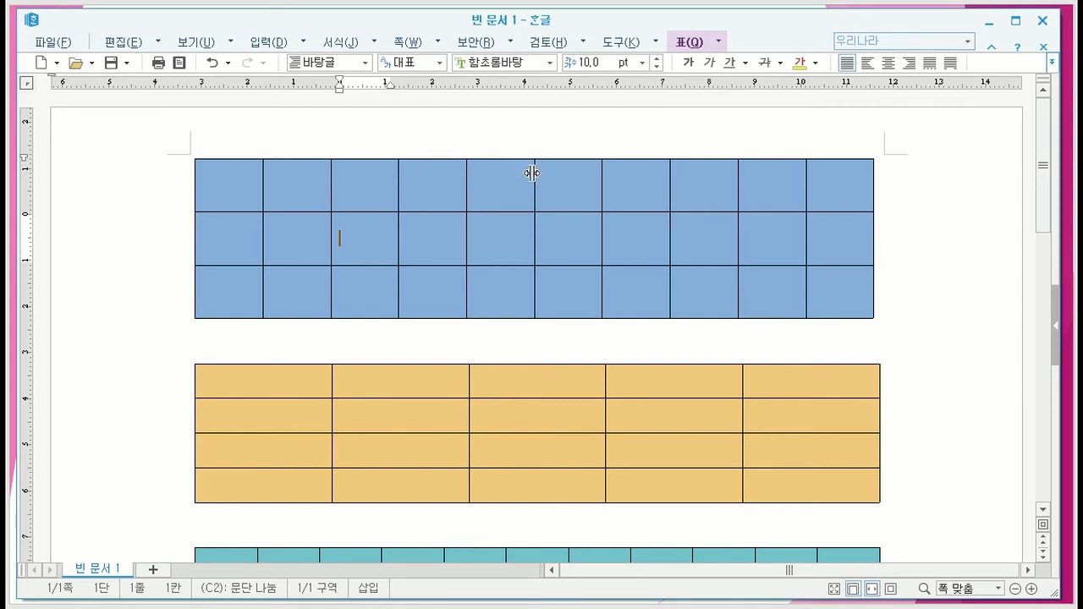
key("F5")
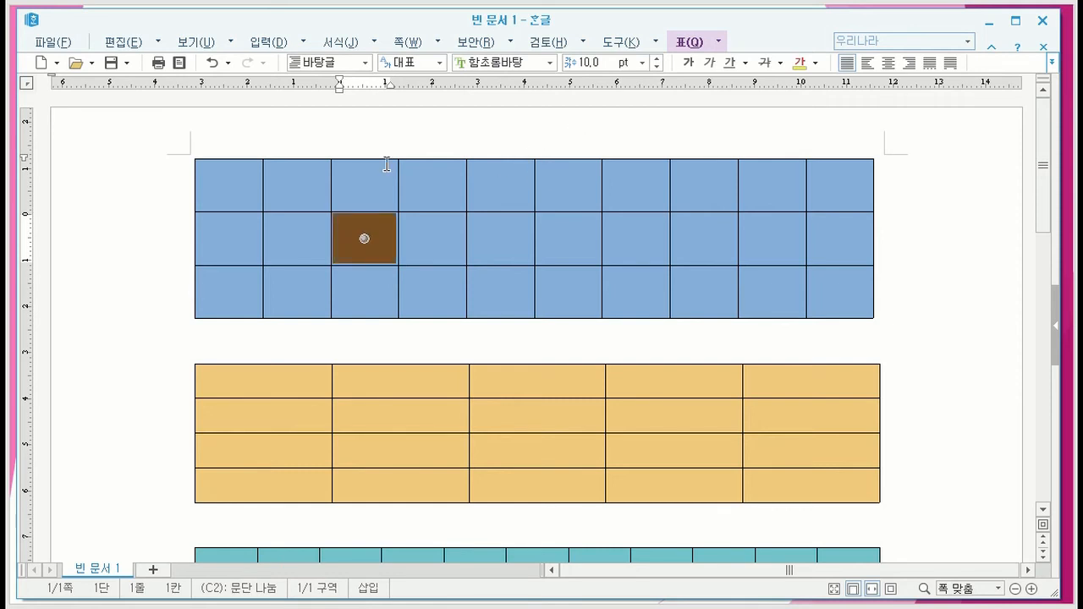
key("Escape")
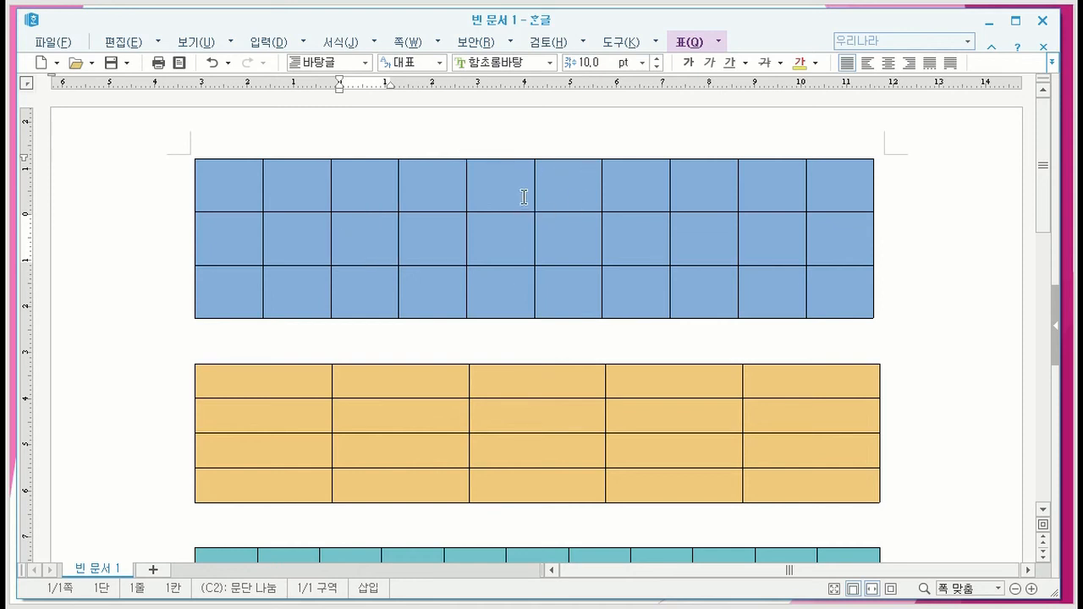
mouse_move(456, 185)
left_mouse_down()
mouse_move(474, 181)
mouse_move(451, 190)
left_mouse_up()
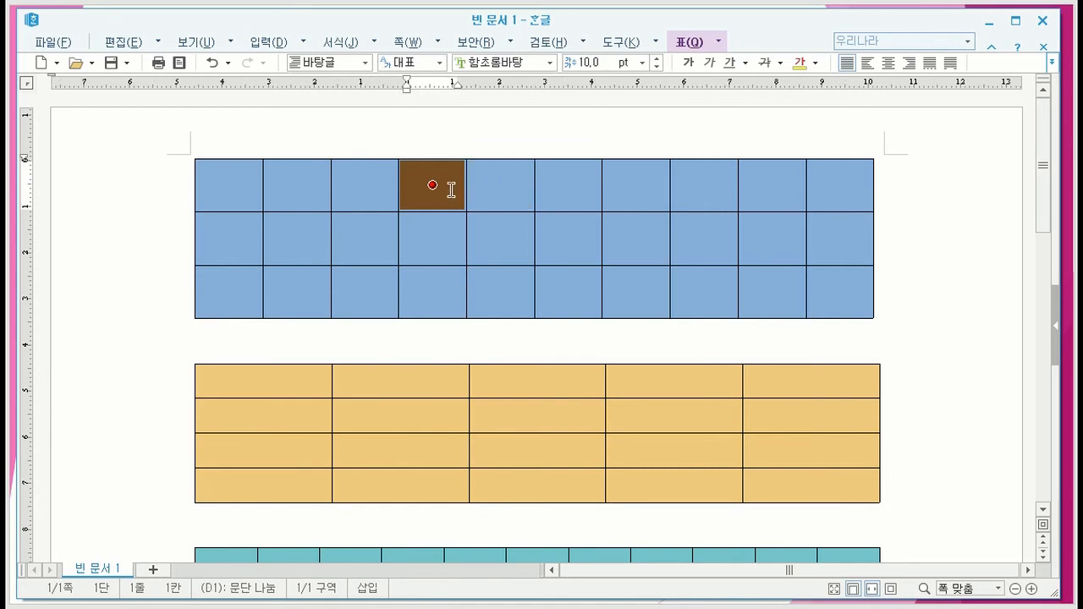
left_click(523, 140)
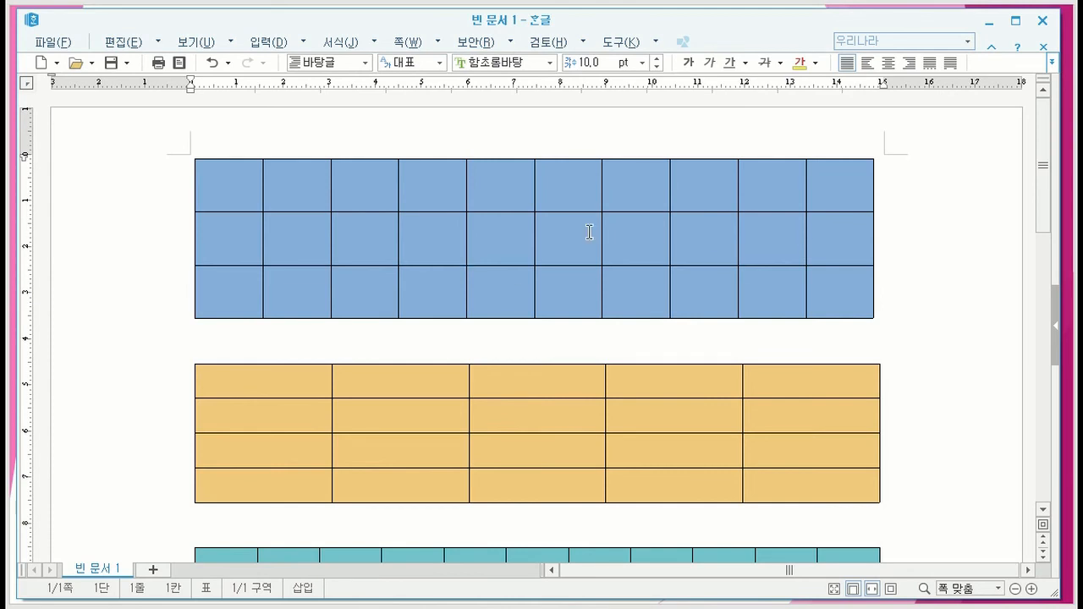
- Starting from cell D2, extend the cell block to the entire blue table, and clear the selection
left_click(431, 239)
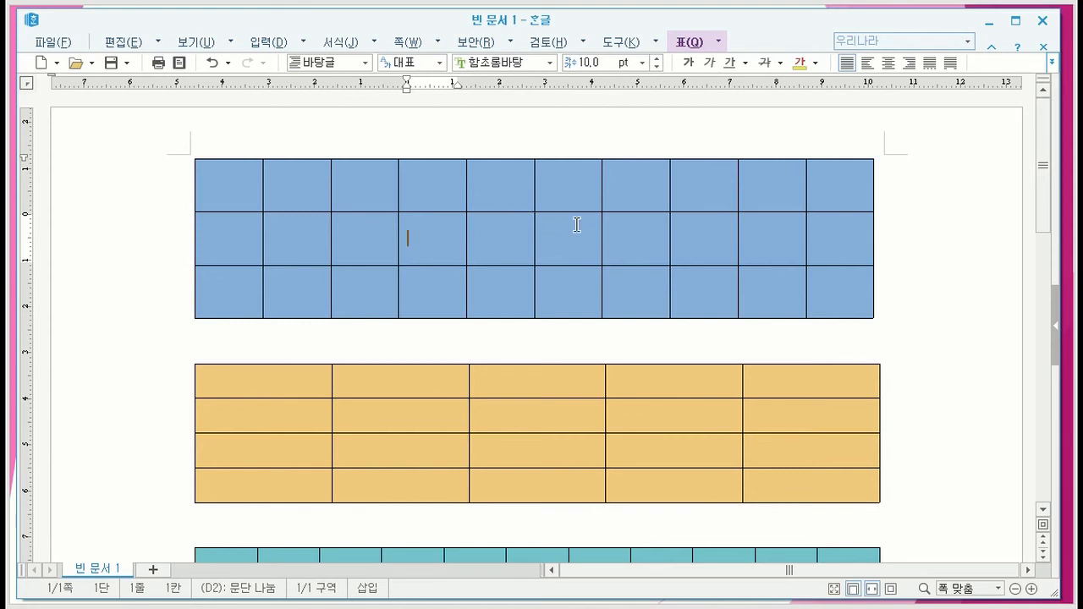
key("F5")
key("F5")
key("F5")
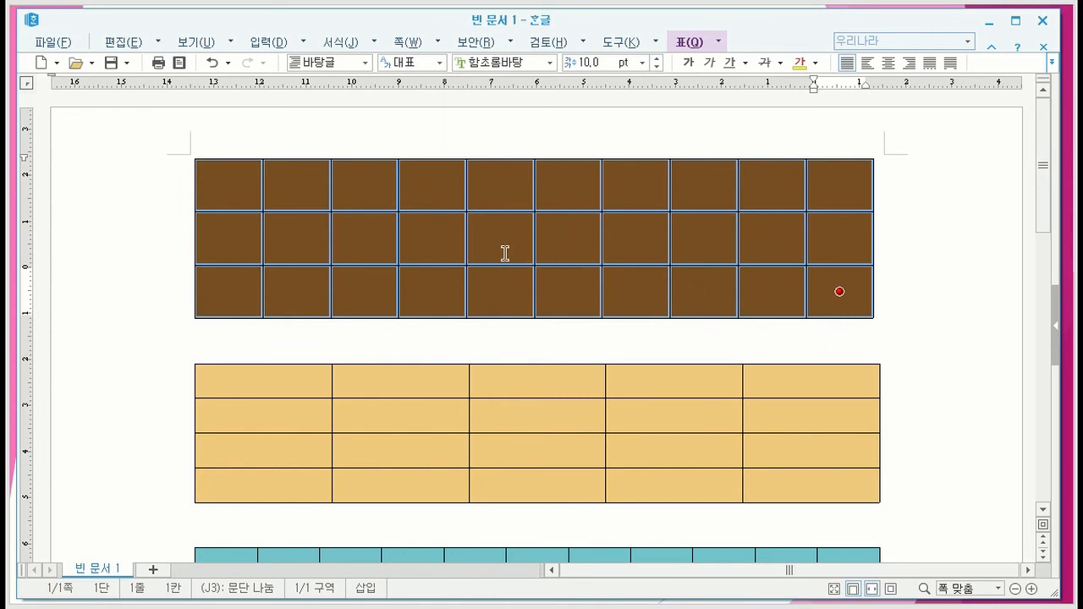
key("Escape")
left_click(534, 135)
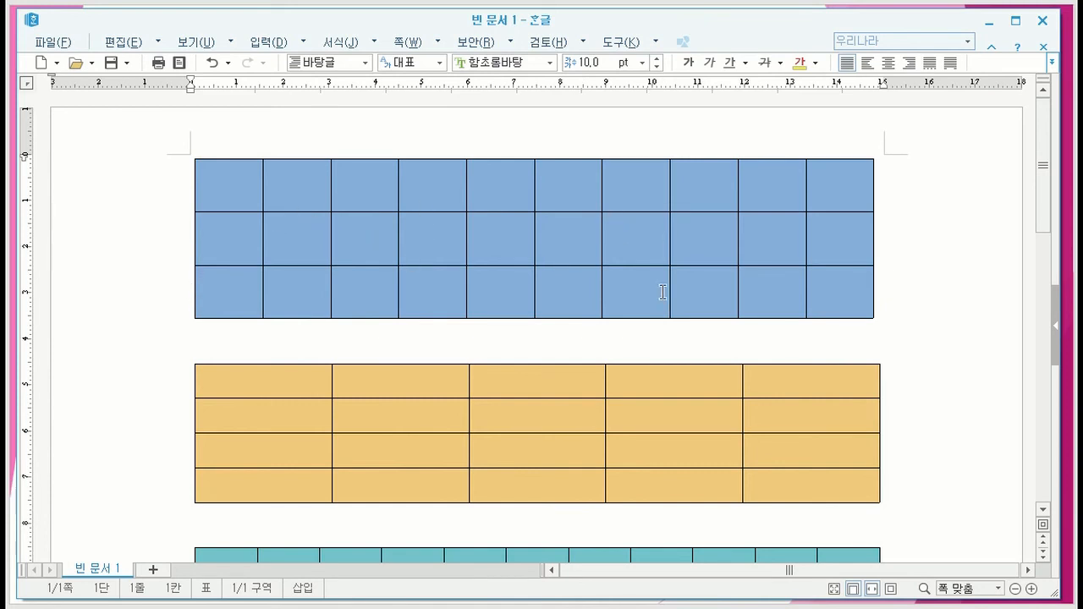
- Block-select cell F2 of the blue table, expand the block to all cells, and cancel the selection
left_click(565, 248)
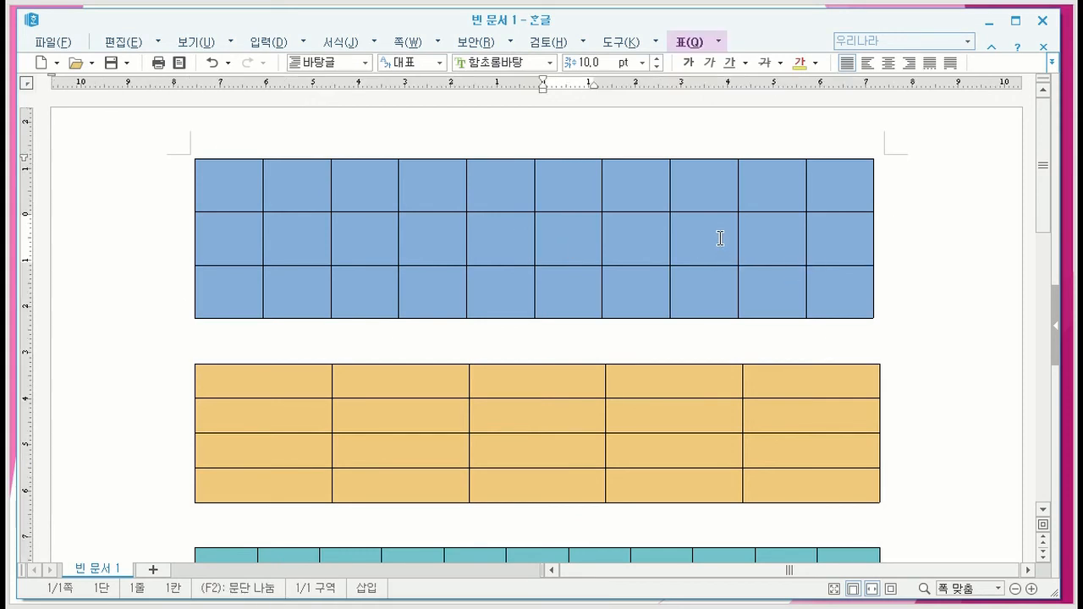
key("F5")
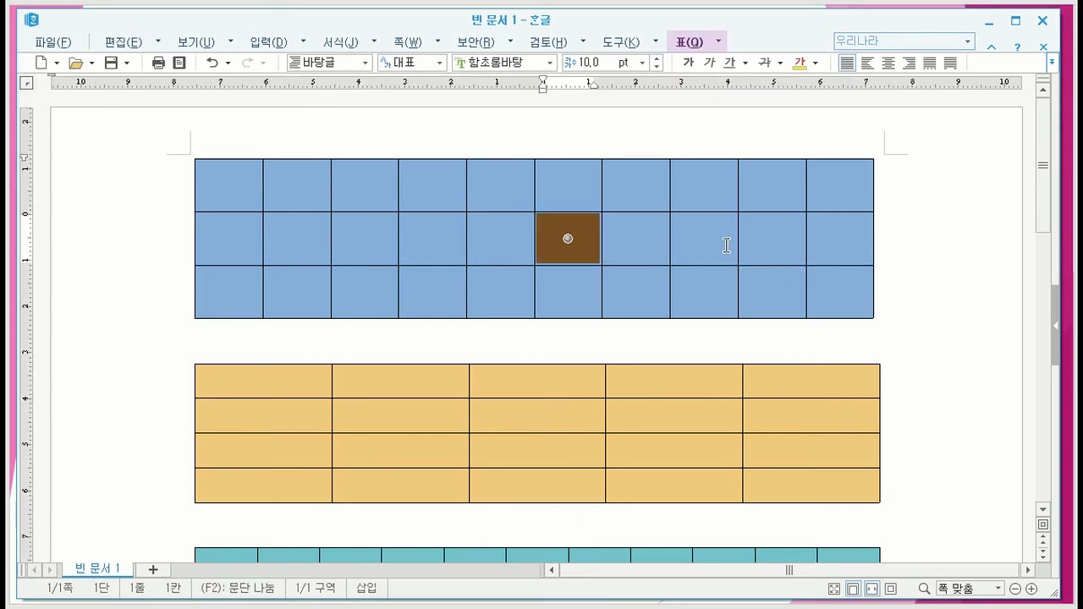
key("F5")
key("F5")
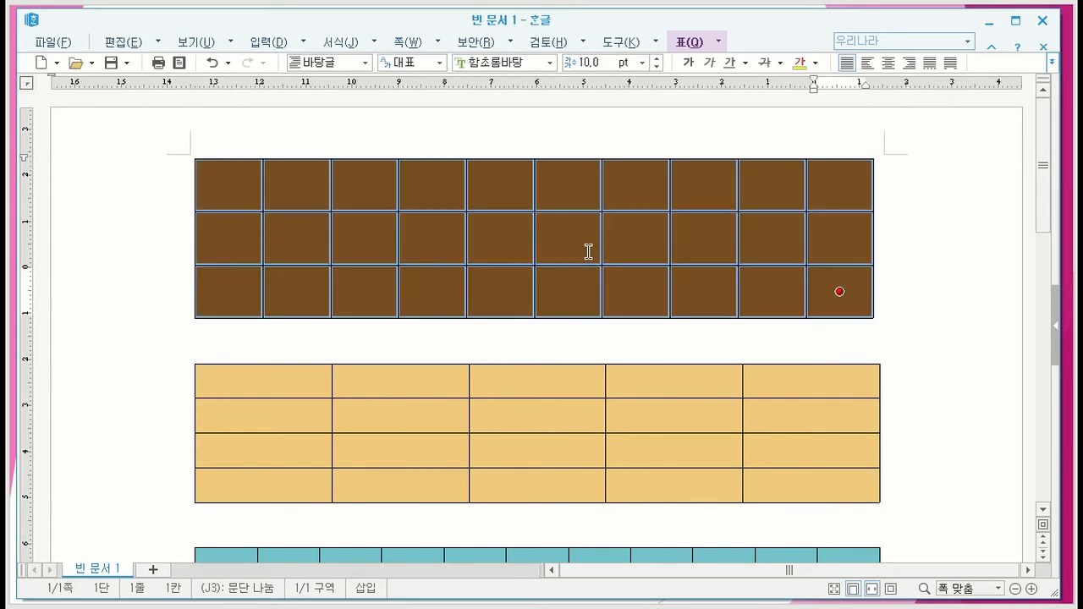
key("Escape")
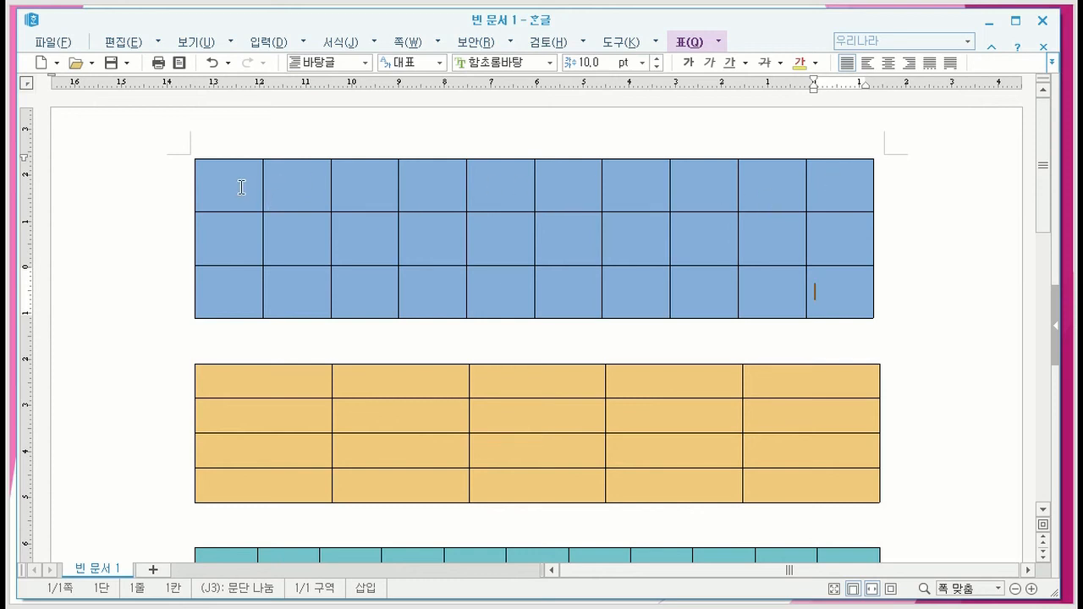
- Select cells A1 through D1 of the blue table, followed by D2 through G2, and clear the selection
left_click_drag(247, 183, 446, 185)
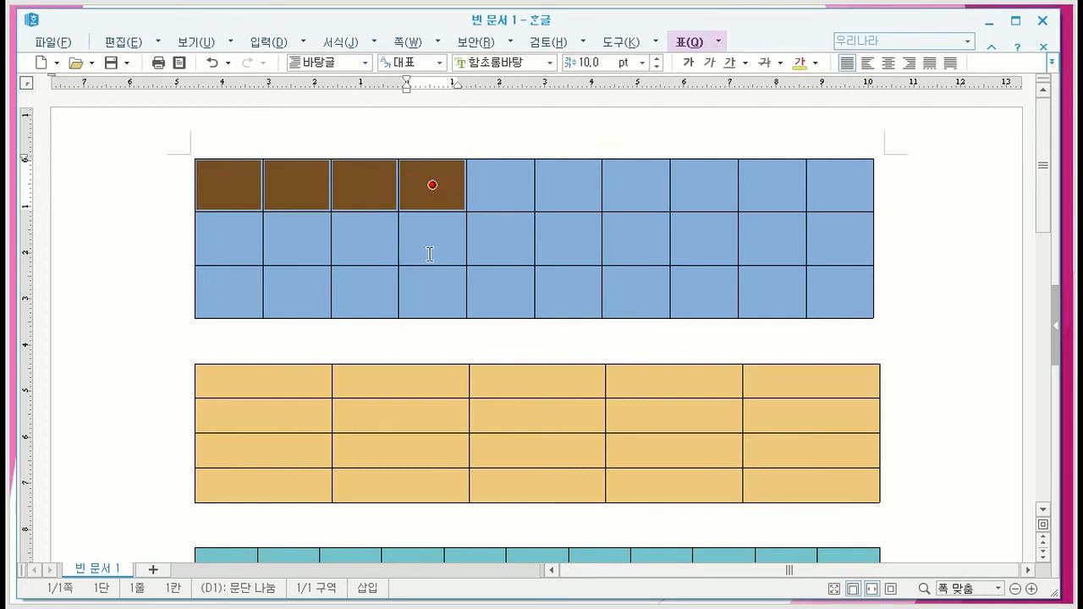
left_click_drag(441, 238, 622, 236)
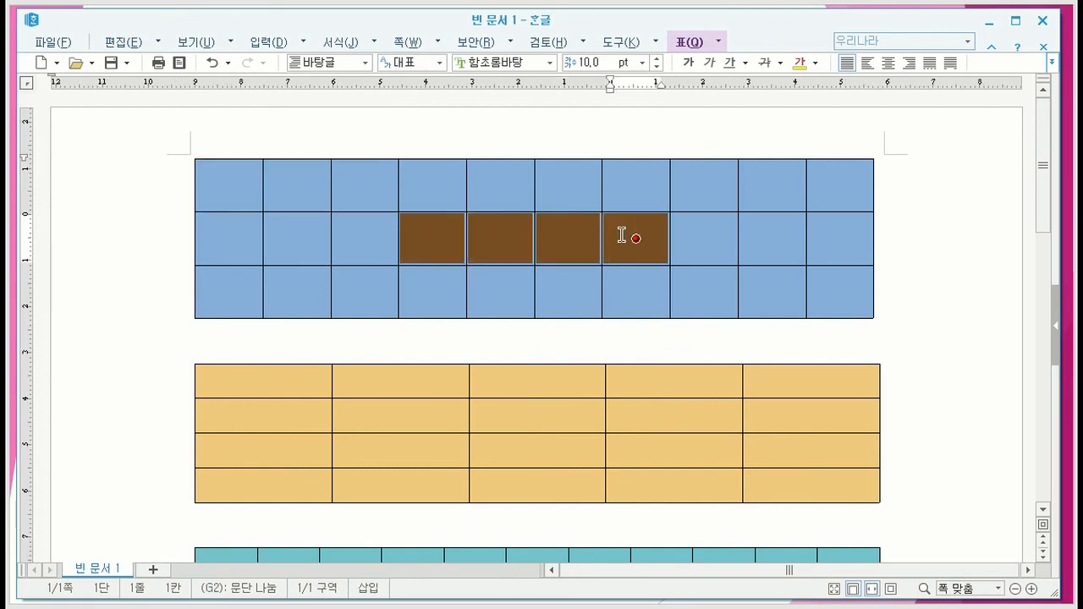
left_click_drag(621, 237, 633, 237)
left_click(636, 241)
- In the orange table, select cells A1 and B1, followed by the whole third column, clearing each selection
scroll(400, 378, "down", 3)
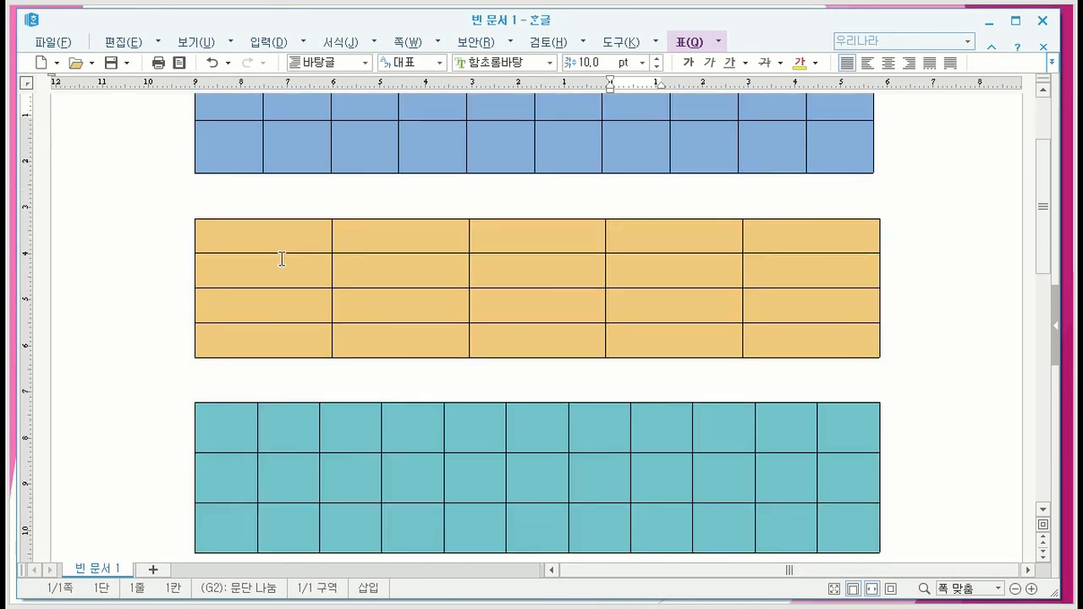
left_click_drag(307, 234, 378, 235)
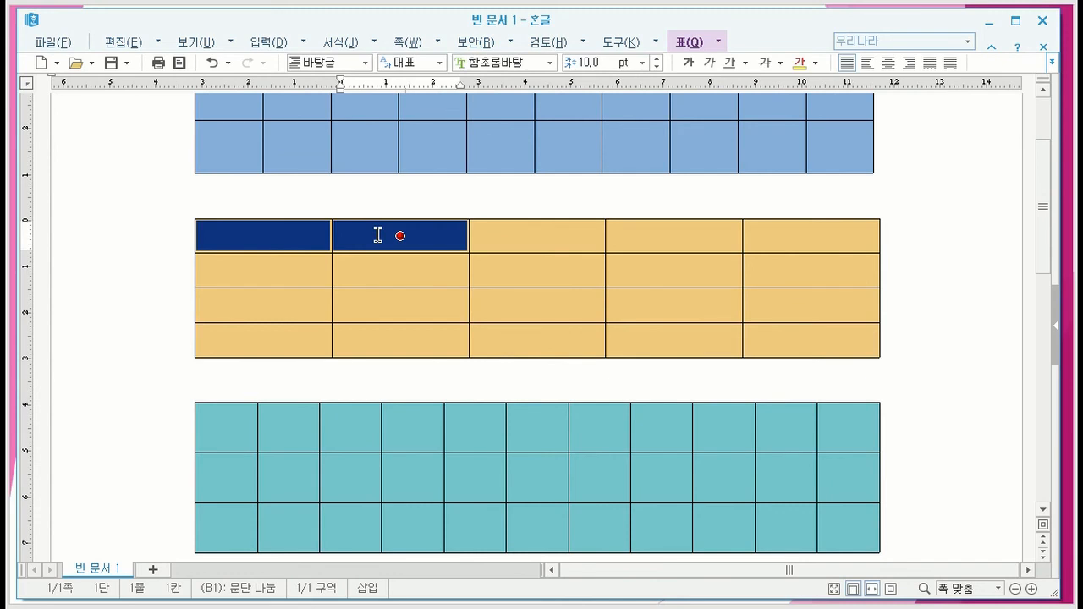
key("Escape")
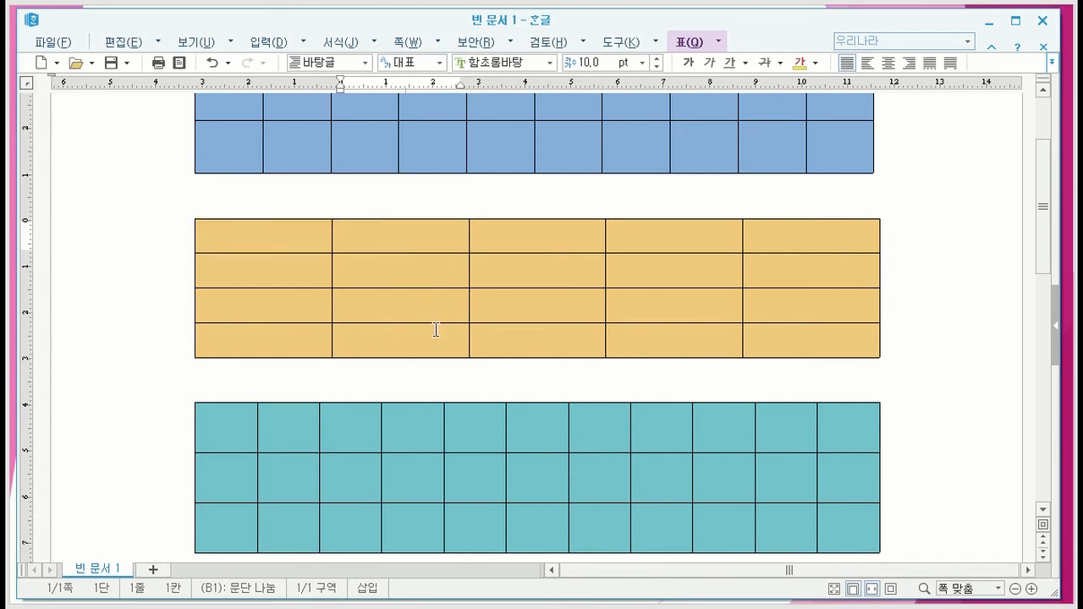
left_click_drag(533, 238, 535, 342)
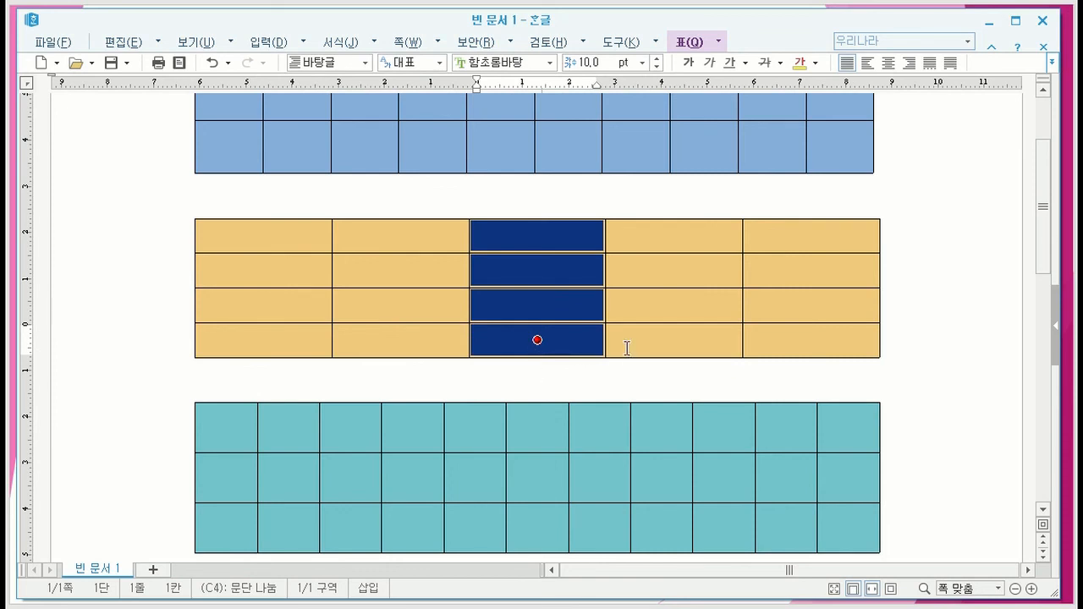
key("Escape")
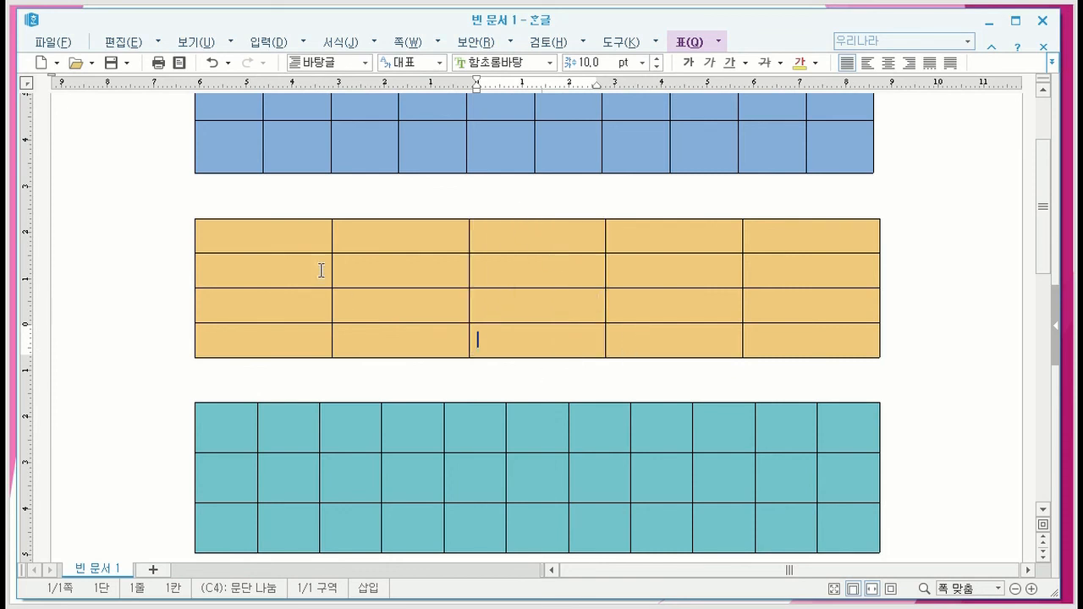
- Select the two-by-two block A1 to B2 in the orange table, followed by C1 to D2, clearing each selection
left_click_drag(282, 240, 370, 278)
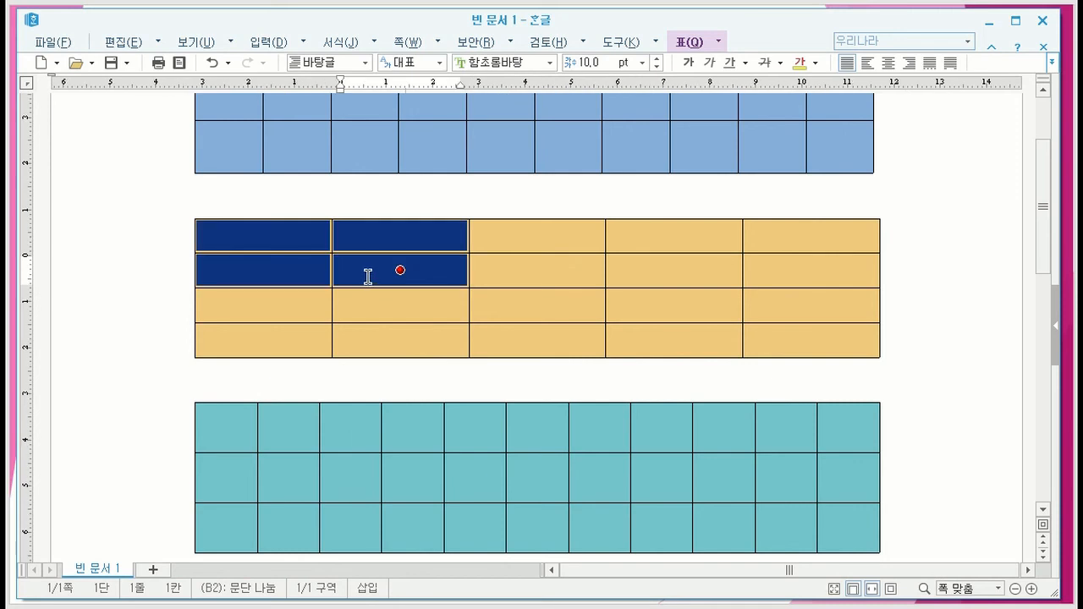
left_click(382, 282)
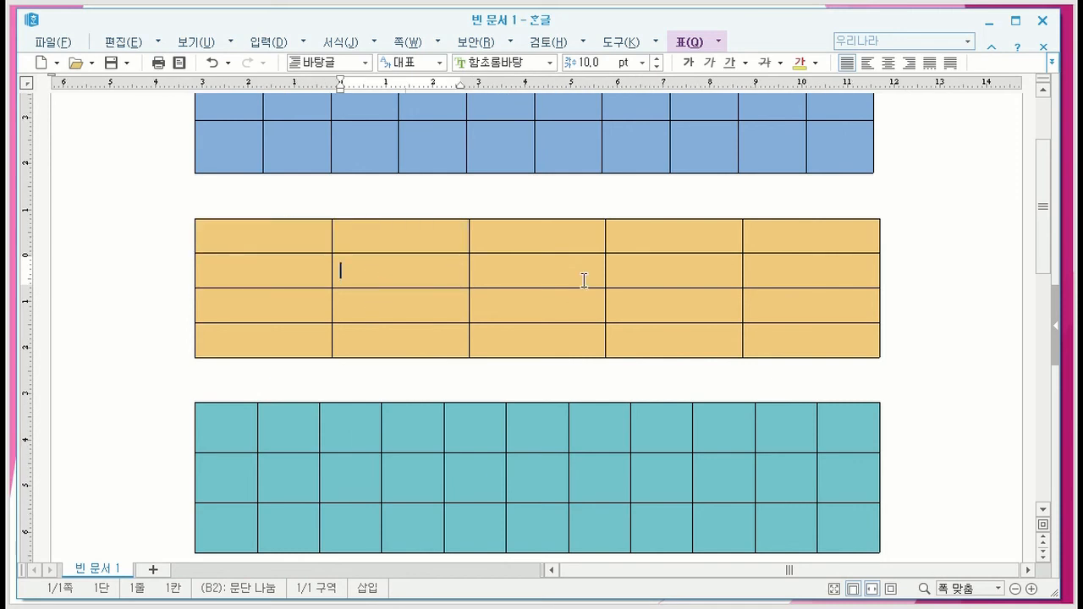
left_click_drag(553, 229, 641, 270)
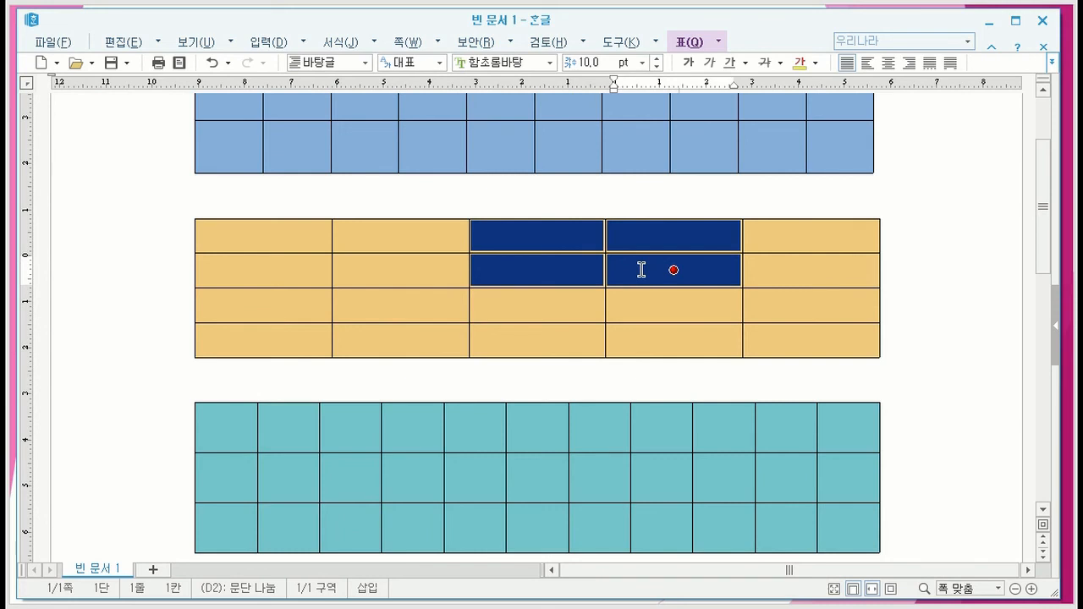
left_click(641, 194)
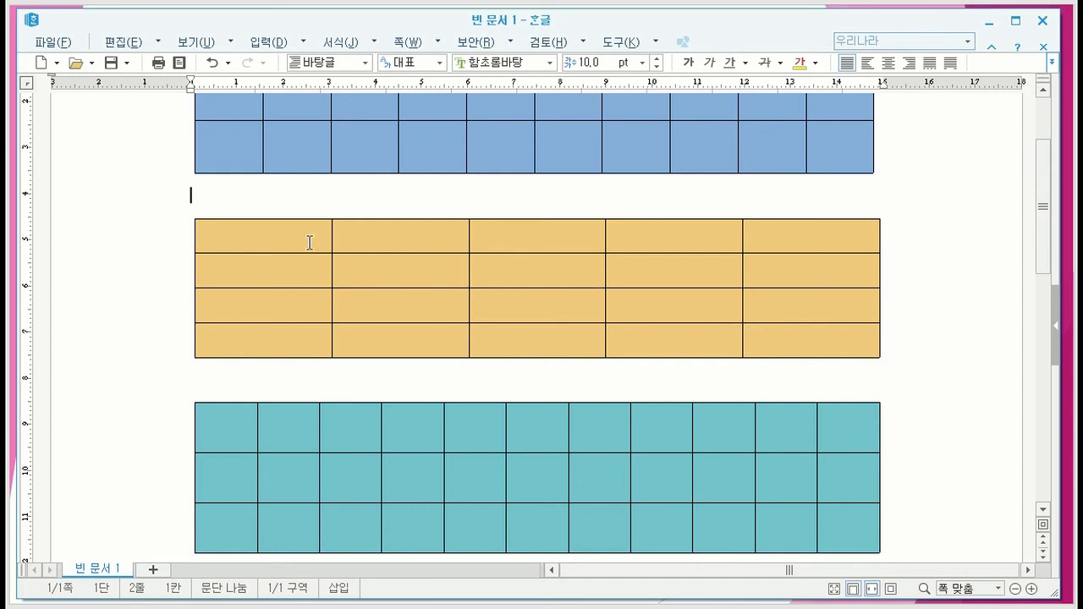
- Select the whole second row of the orange table, A2 to E2, twice, clearing the selection each time
left_click_drag(314, 271, 774, 270)
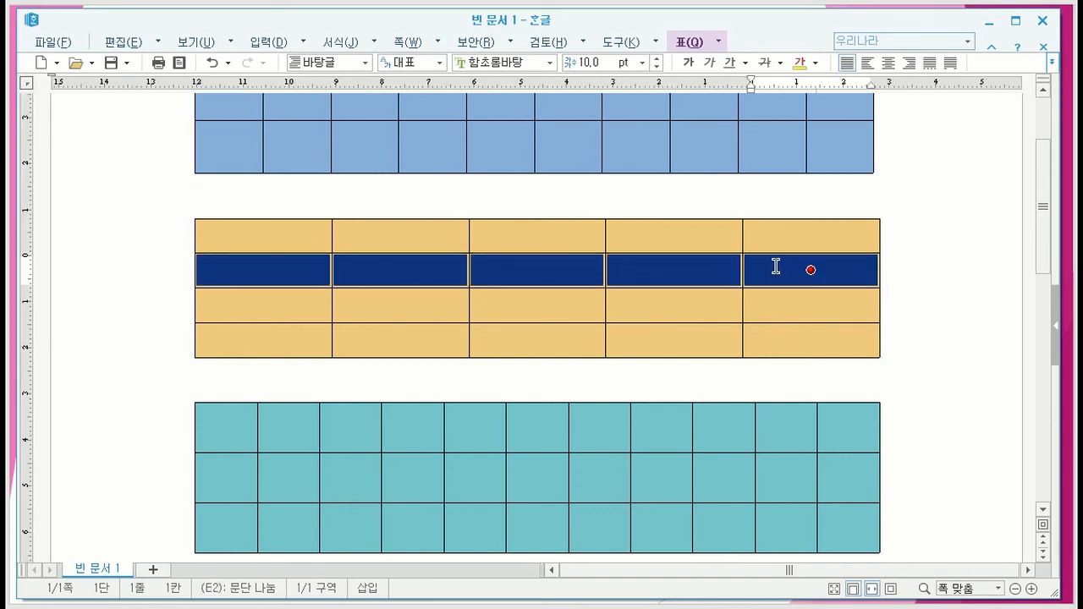
left_click(914, 272)
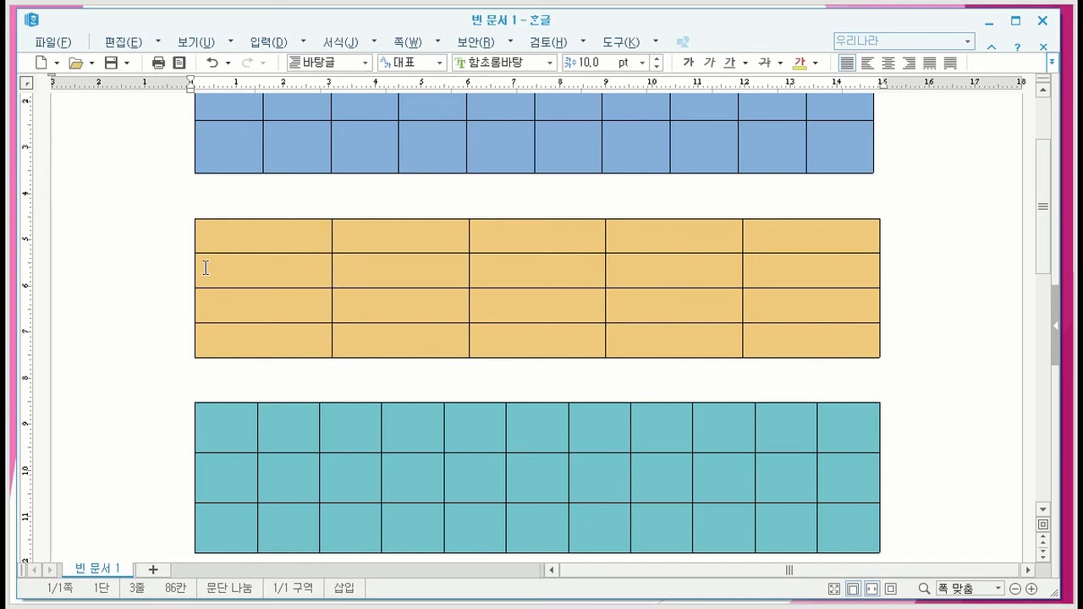
left_click(312, 274)
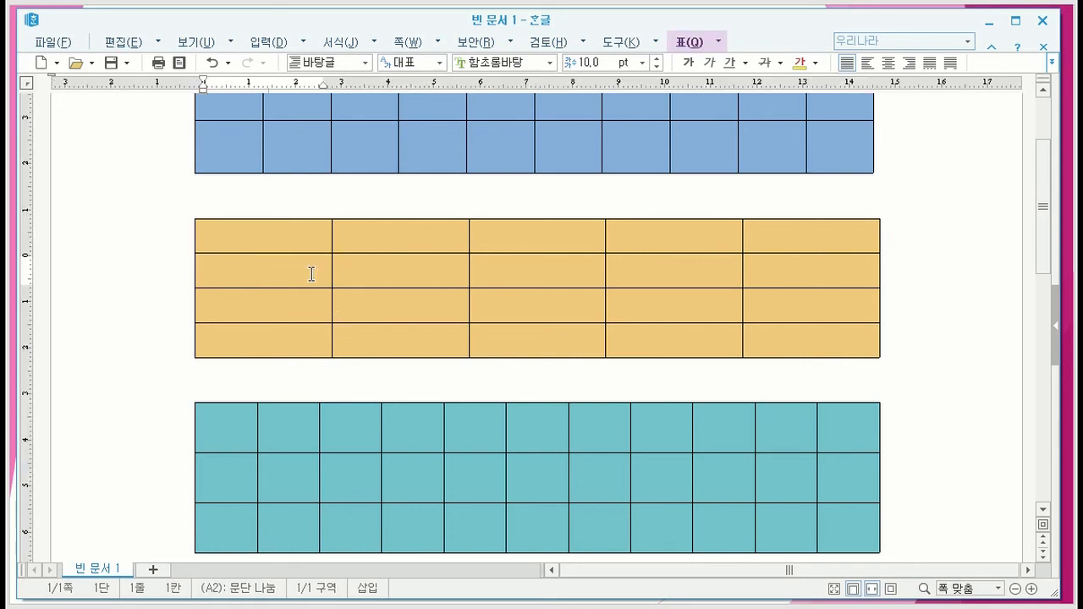
left_click_drag(313, 274, 759, 276)
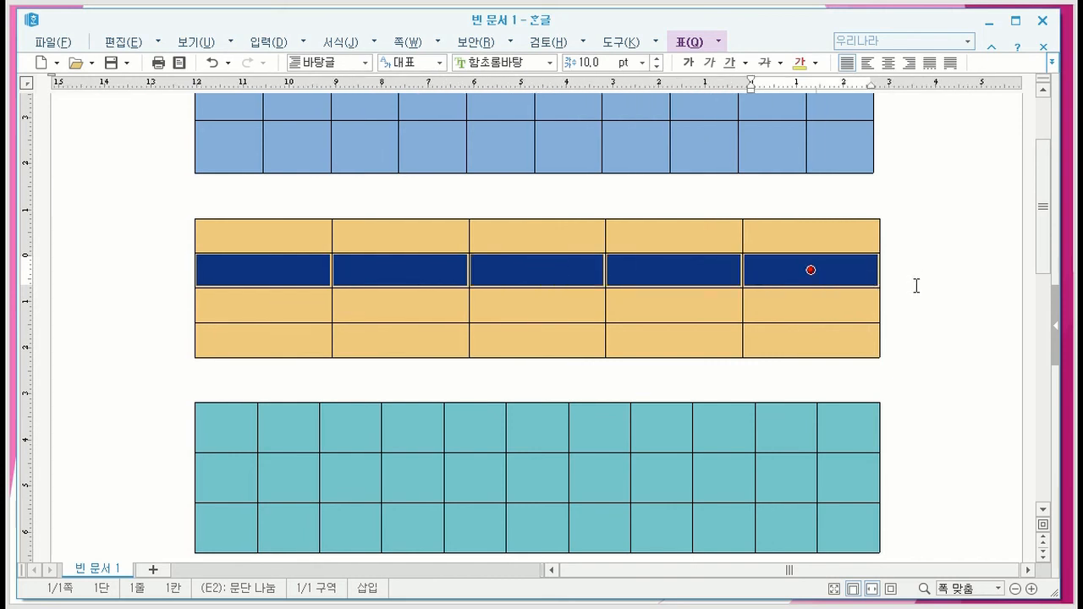
key("Escape")
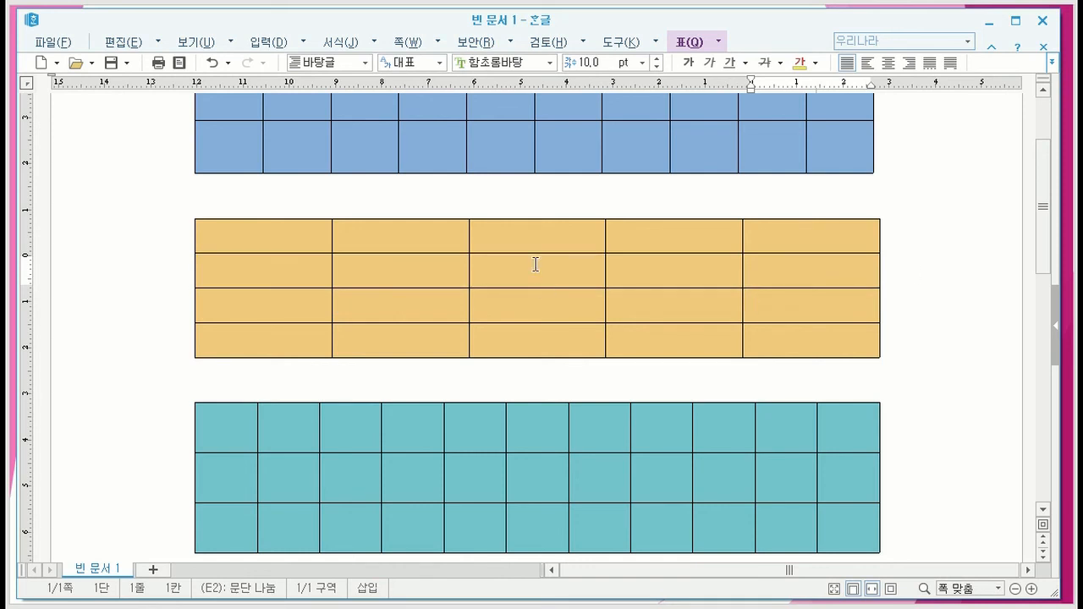
- In the orange table, select the whole third column, followed by B1 to D4 and B1 to C4
left_click_drag(534, 233, 547, 332)
key("Escape")
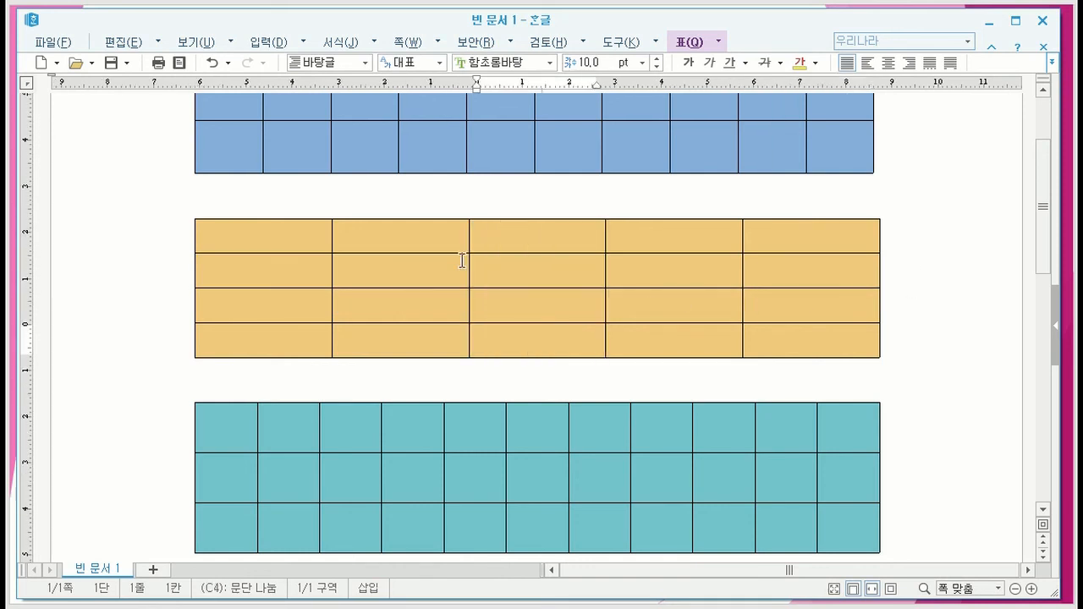
left_click_drag(428, 234, 626, 343)
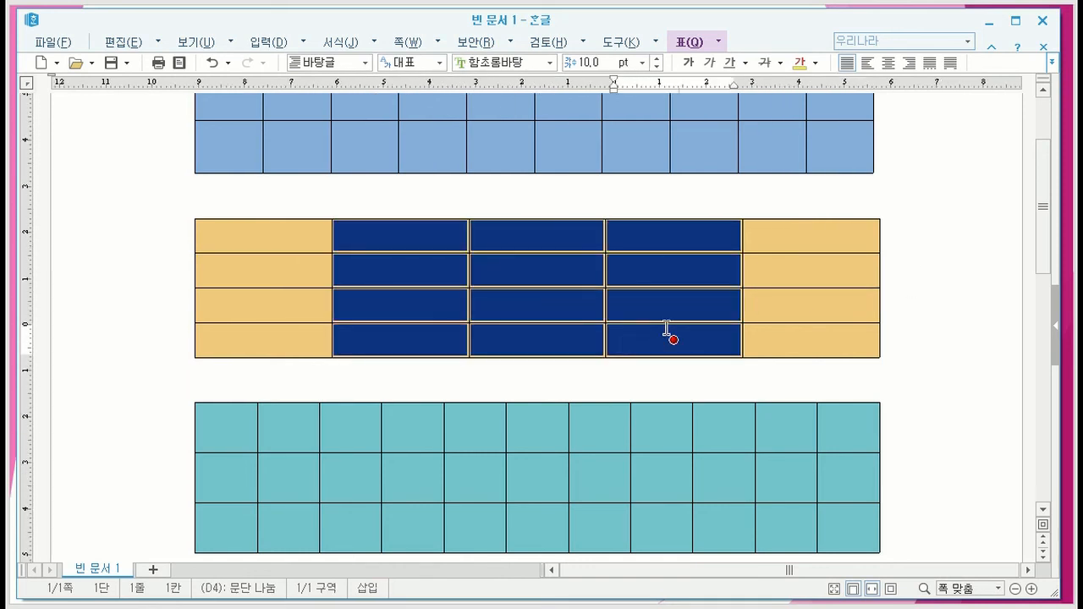
key("Escape")
left_click(536, 339, "shift")
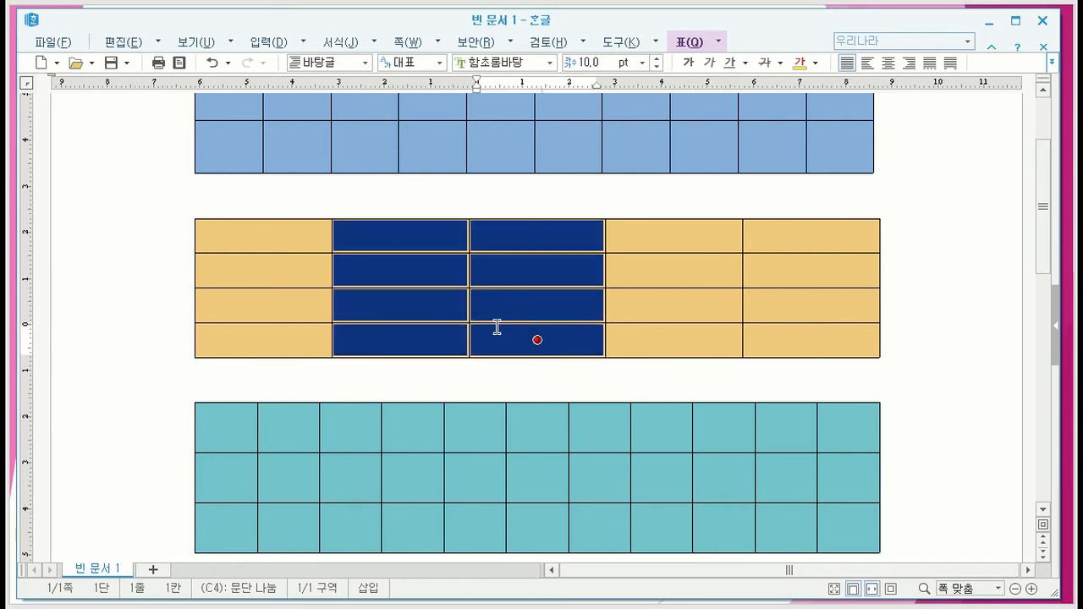
- Select the two-by-two block D1 to E2 in the orange table and clear the selection
left_click(693, 236)
left_click(811, 235, "shift")
left_click(810, 270, "shift")
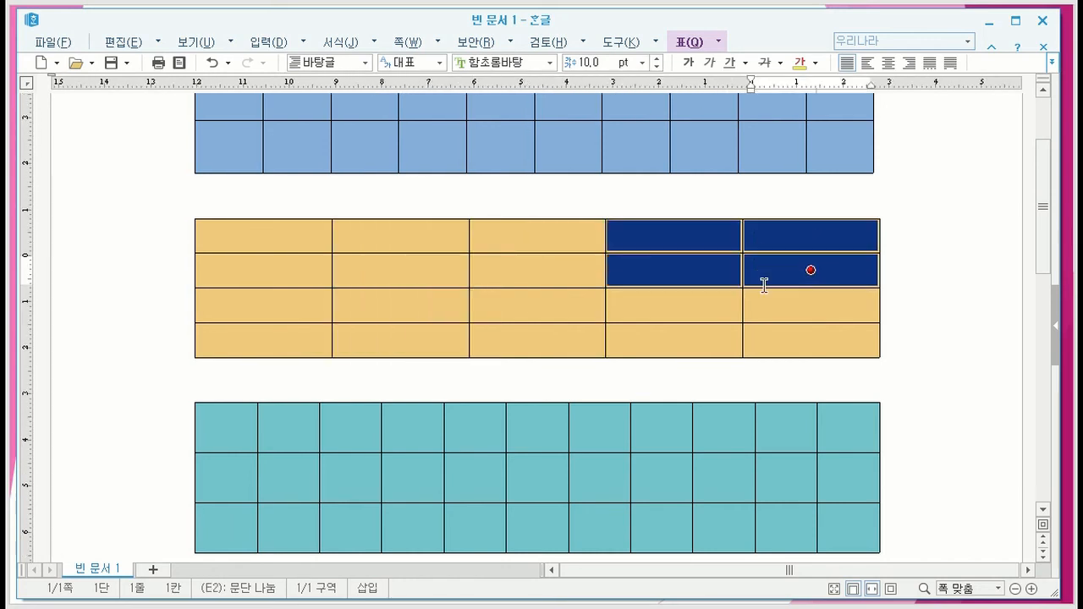
key("Escape")
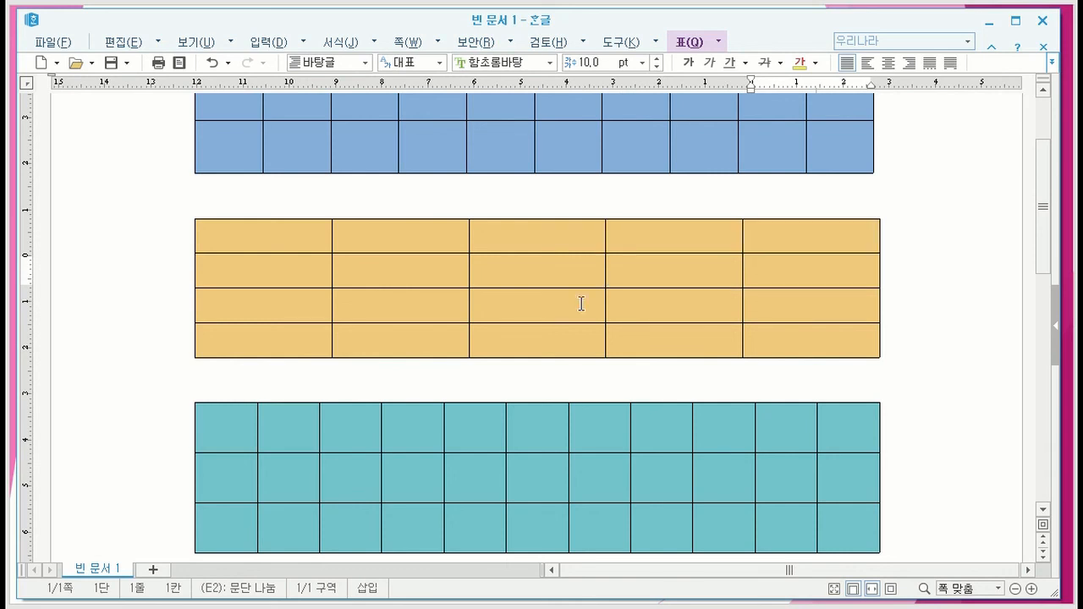
- Select the orange table's block A3 to B4, followed by E4 back to D3, clearing each selection
left_click(305, 312)
left_click(400, 339, "shift")
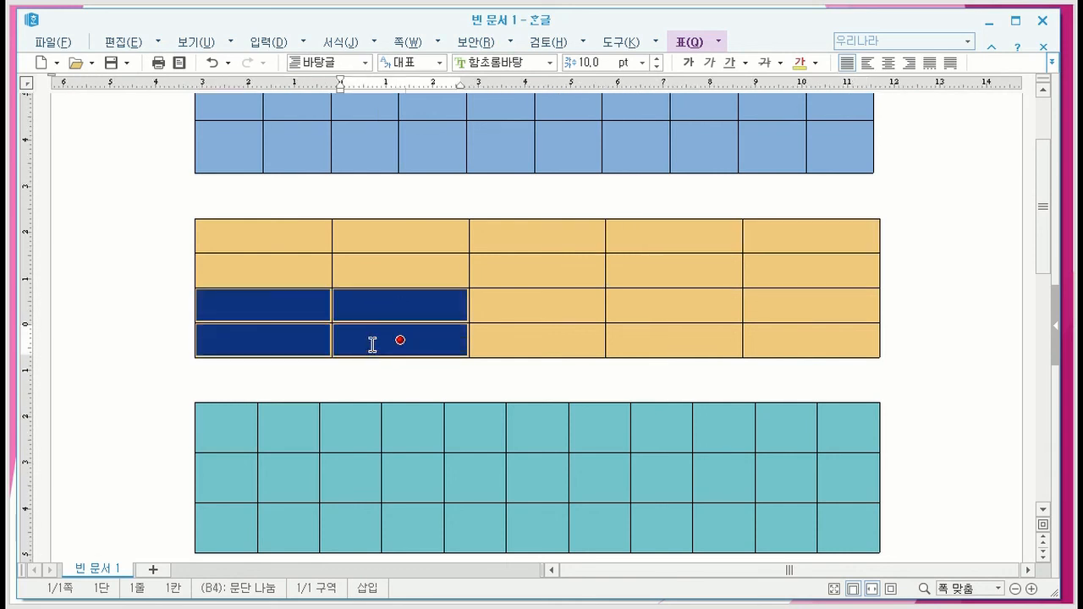
key("Escape")
left_click(746, 341)
left_click_drag(745, 341, 673, 307)
key("Escape")
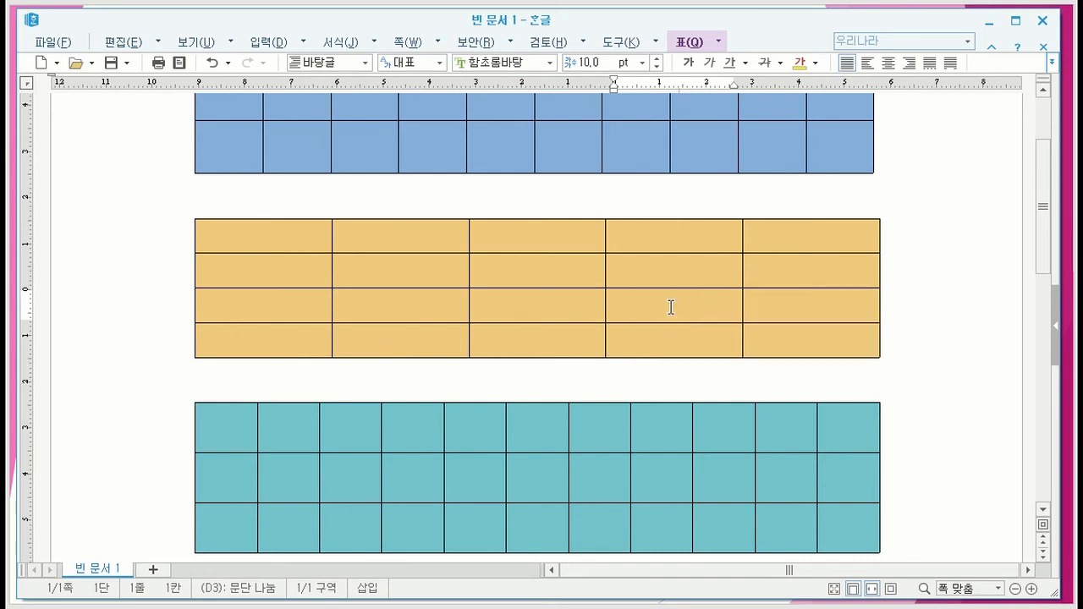
- Select the whole first row of the teal table, followed by its second row, clearing each selection
scroll(931, 384, "down", 2)
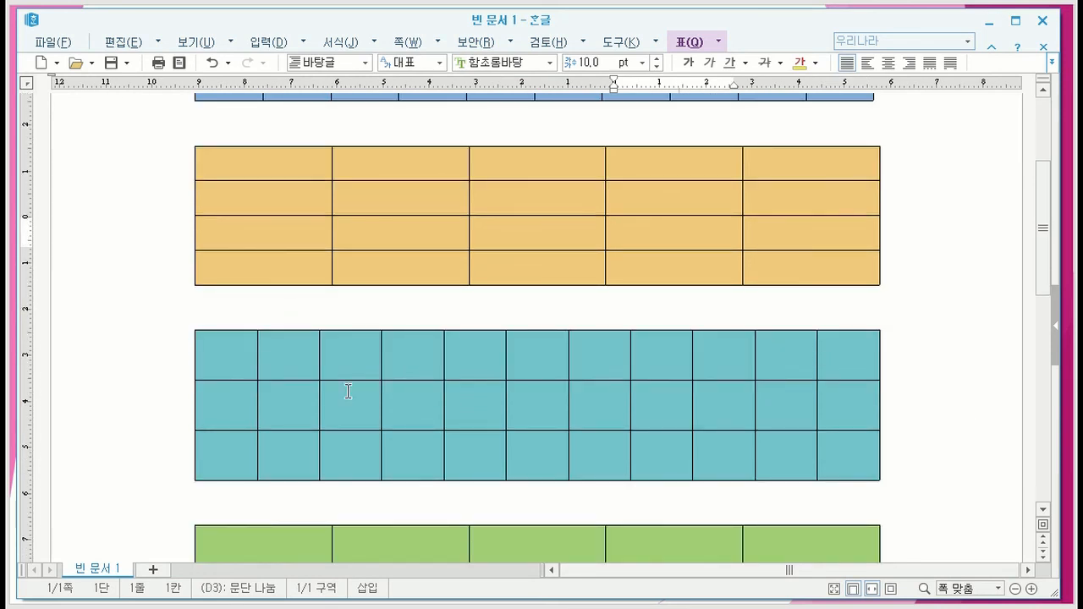
left_click_drag(218, 356, 833, 357)
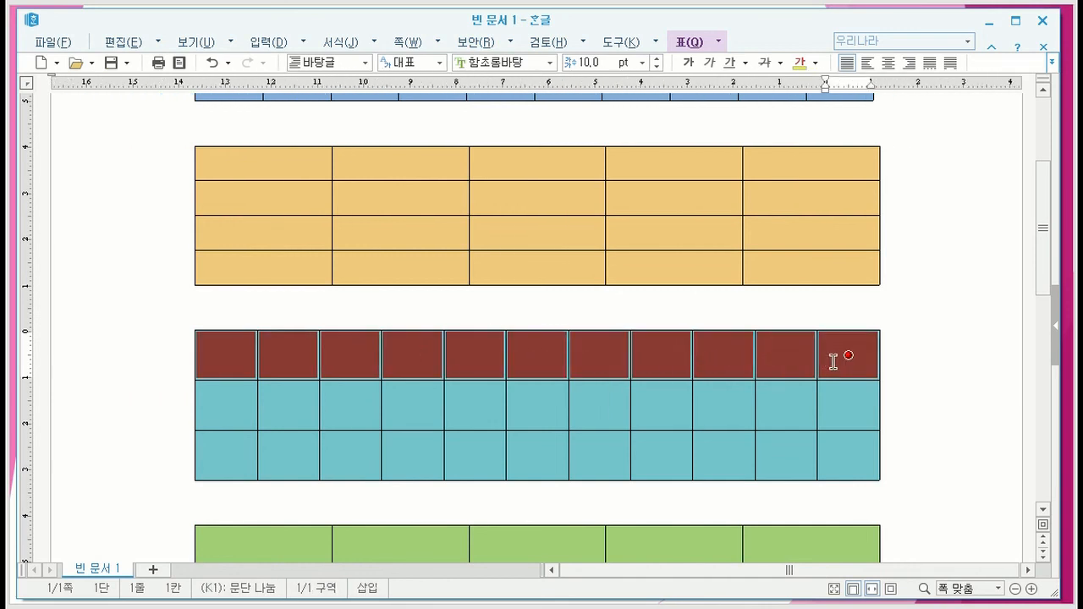
key("Escape")
left_click_drag(234, 406, 847, 405)
left_click(948, 351)
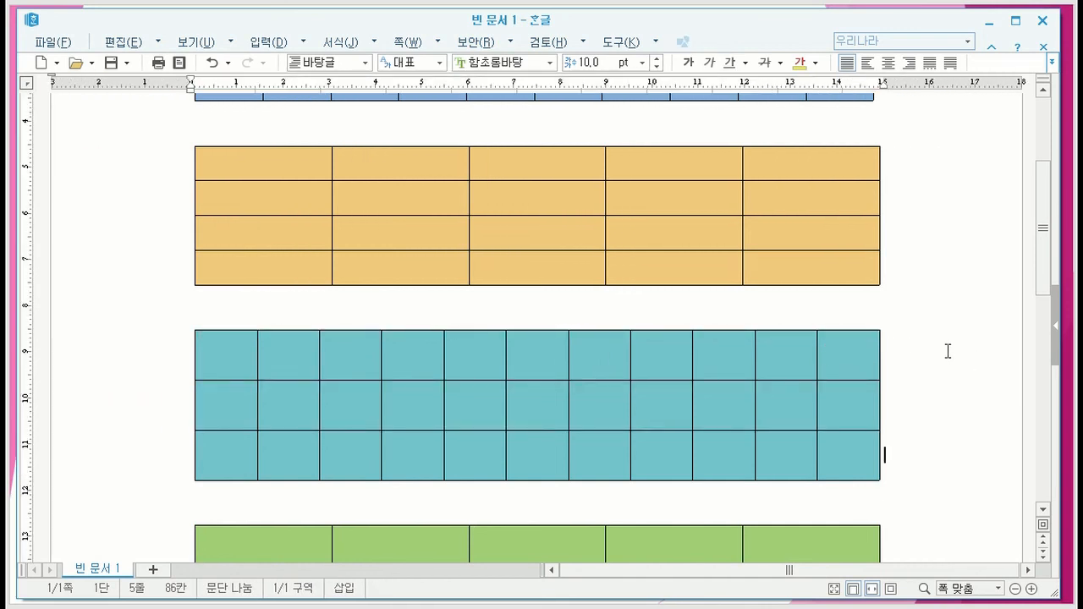
- Enter 1 and 2 in the teal table's first two cells and auto-fill the remaining cells with consecutive numbers through 33
scroll(956, 354, "down", 4)
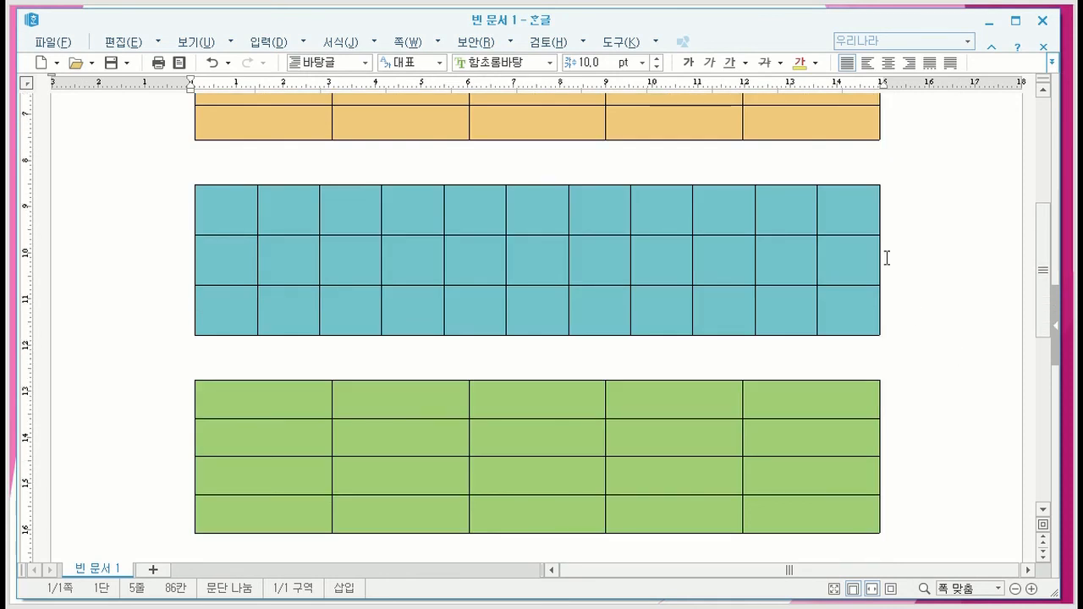
left_click(223, 218)
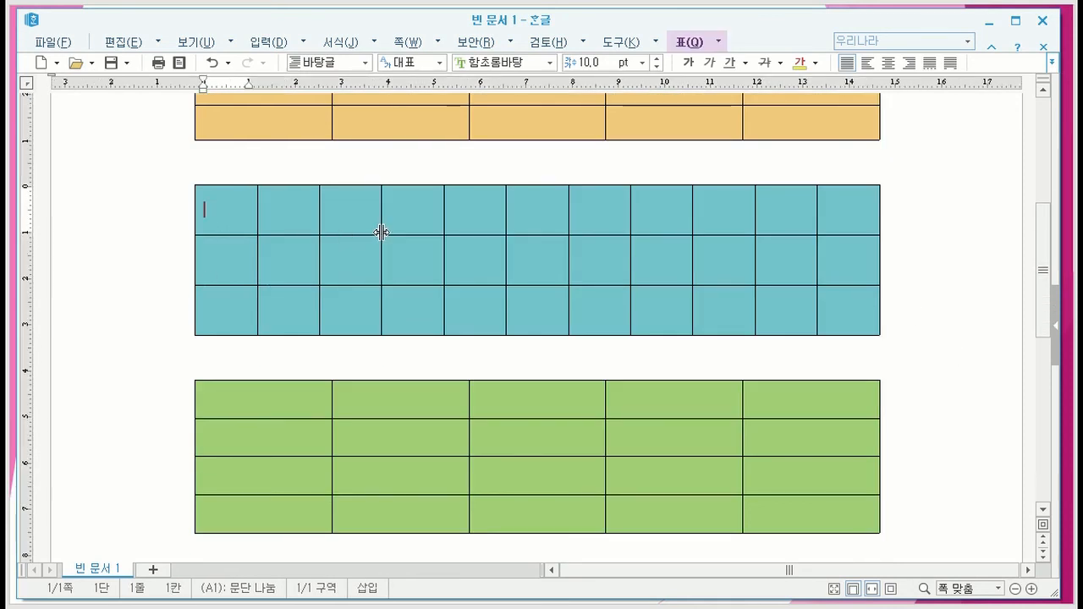
type("1")
key("Tab")
type("2")
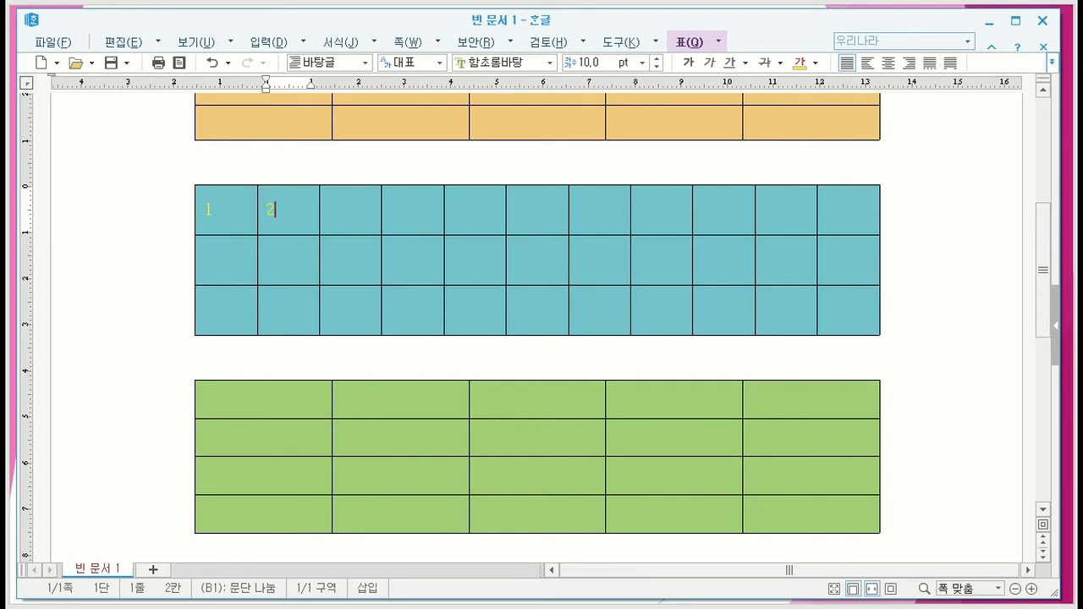
key("F5")
key("F5")
key("F5")
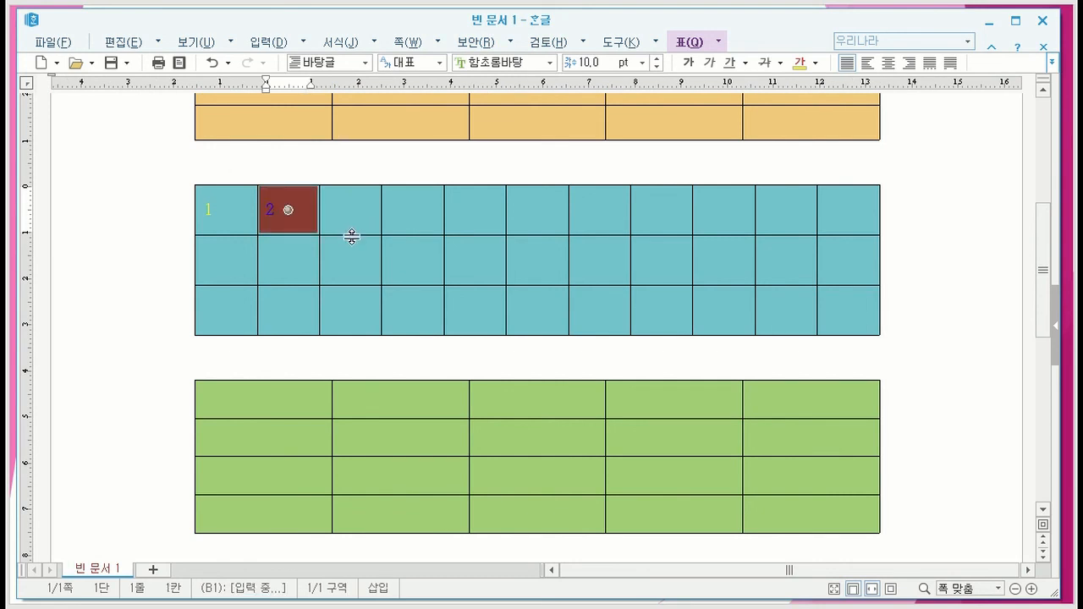
key("a")
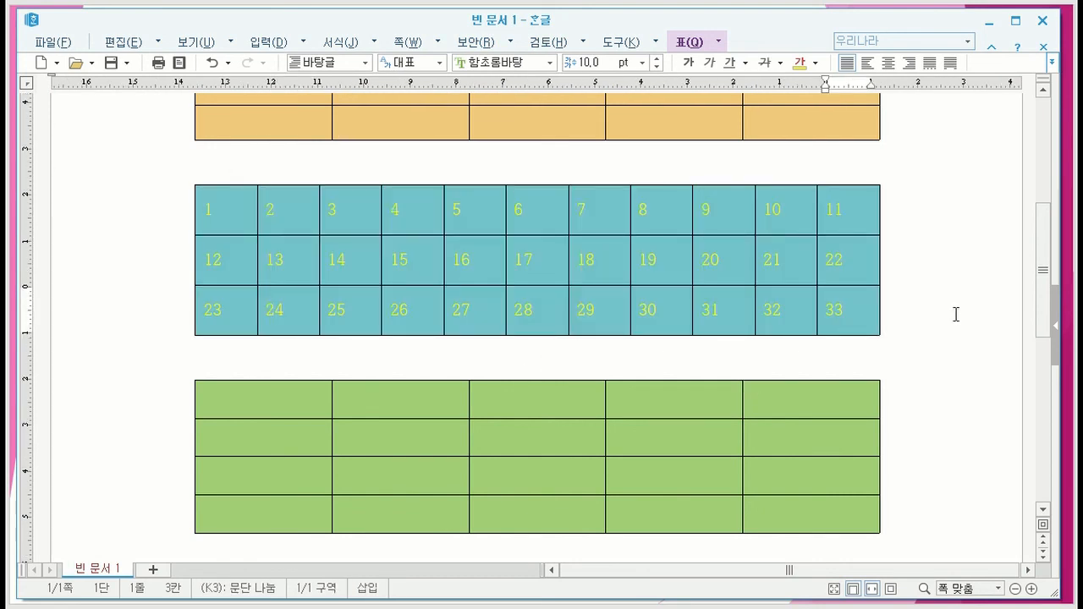
left_click(961, 310)
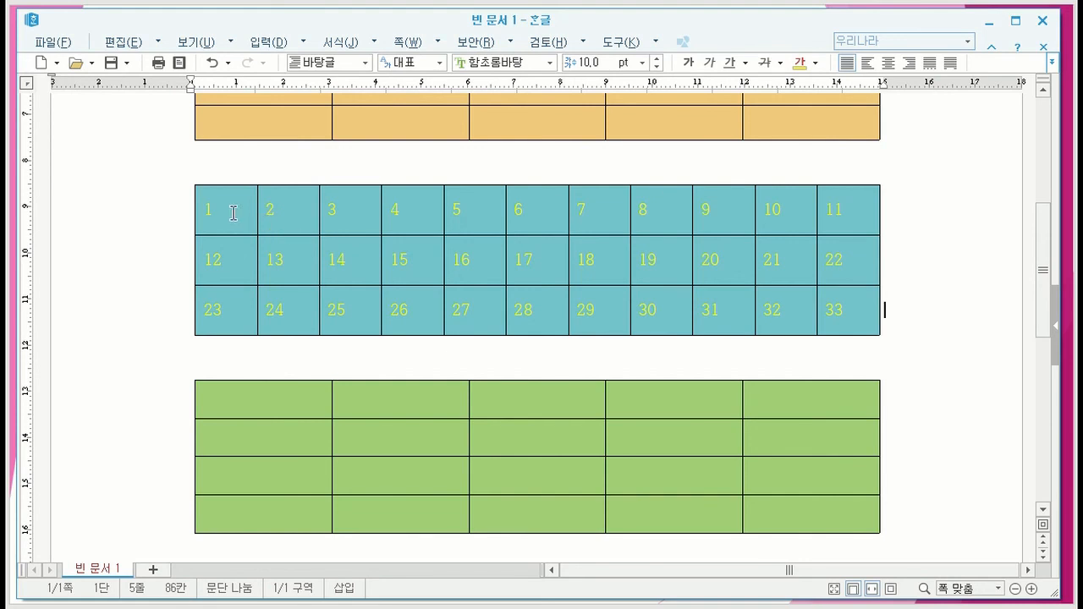
- Set the text colour of all numbers in the teal table to black and clear the selection
left_click_drag(234, 212, 912, 319)
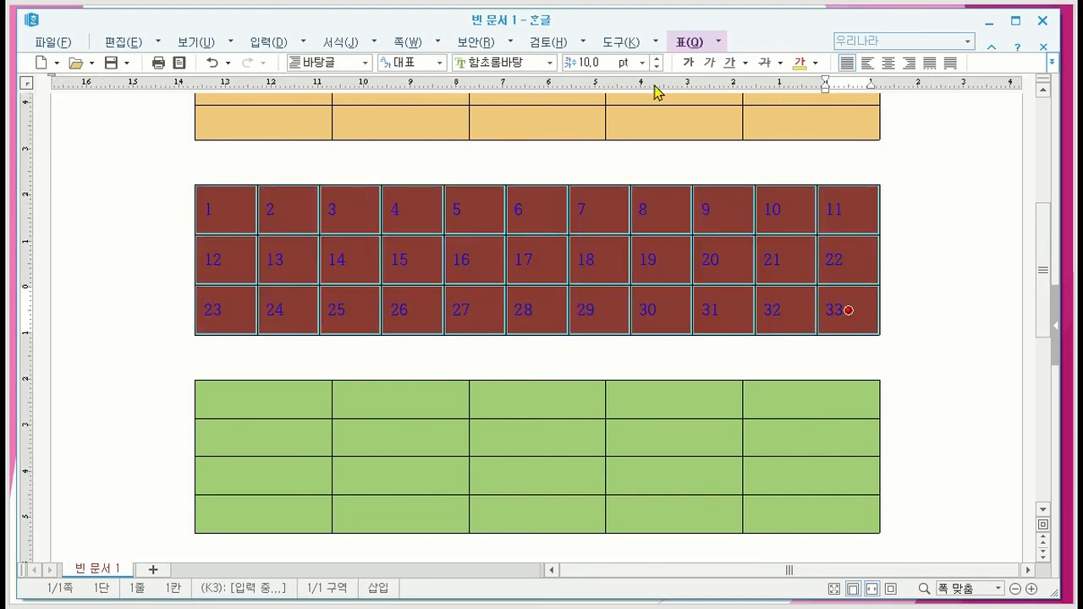
left_click(814, 63)
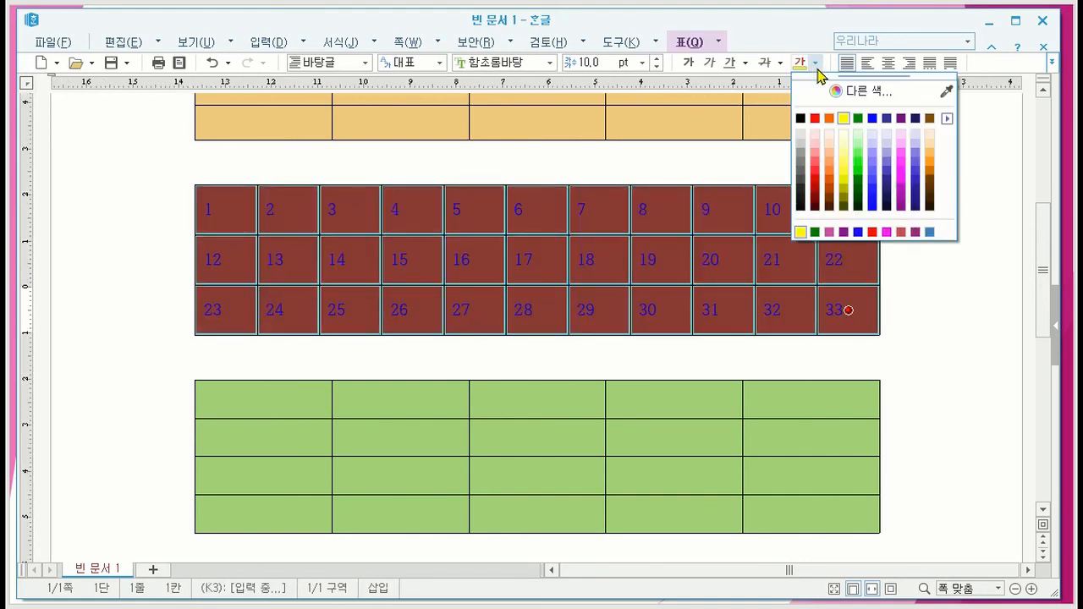
left_click(800, 205)
left_click(952, 305)
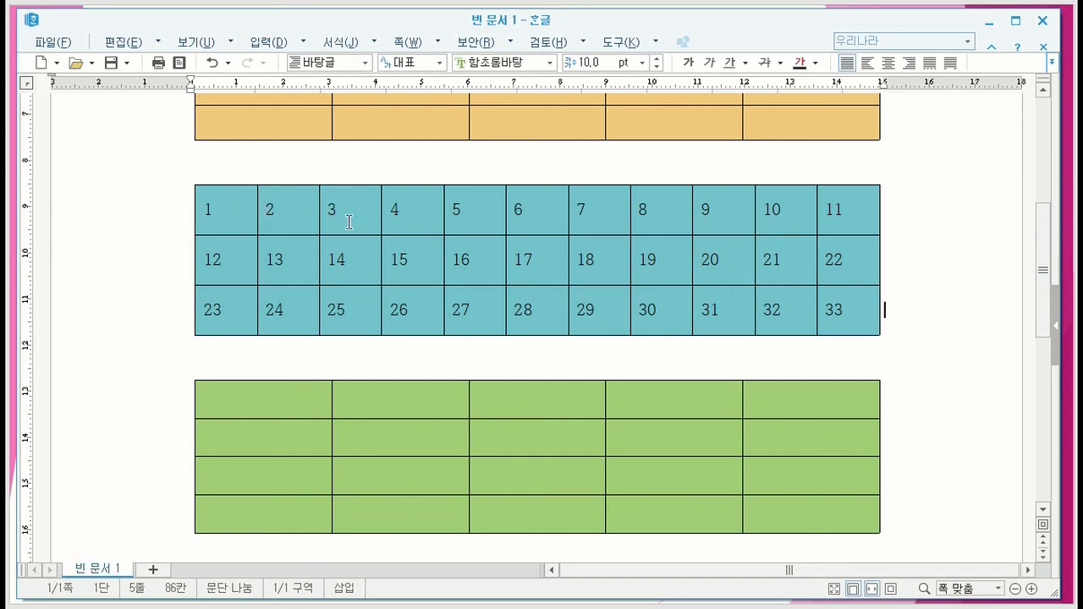
- Select the numbered table's first row from 1 to 11 twice, clearing the selection each time
left_click_drag(240, 209, 838, 203)
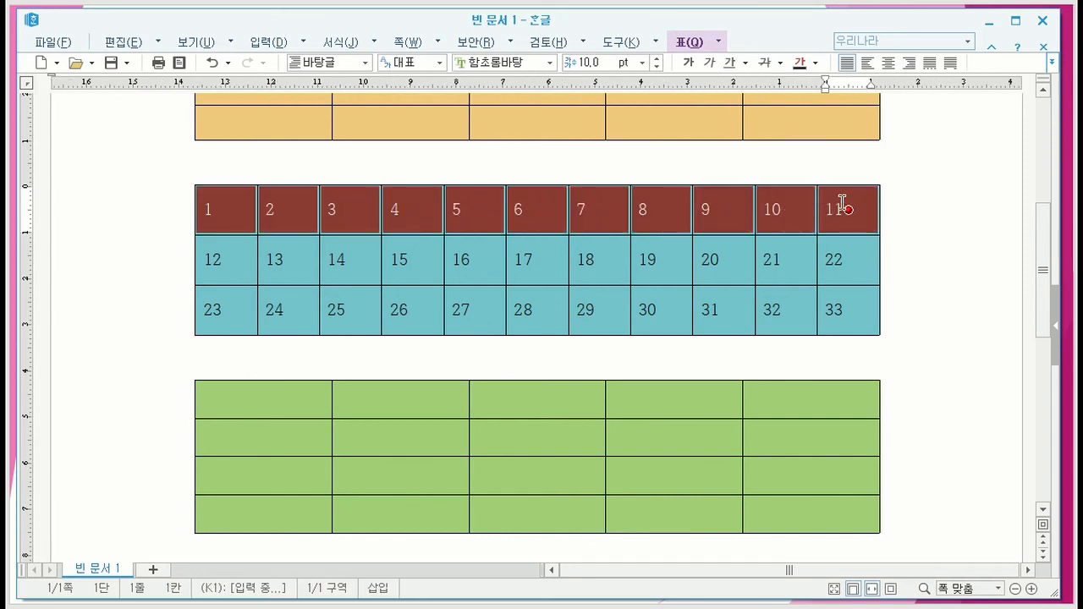
left_click(940, 225)
left_click_drag(241, 208, 849, 210)
left_click(940, 237)
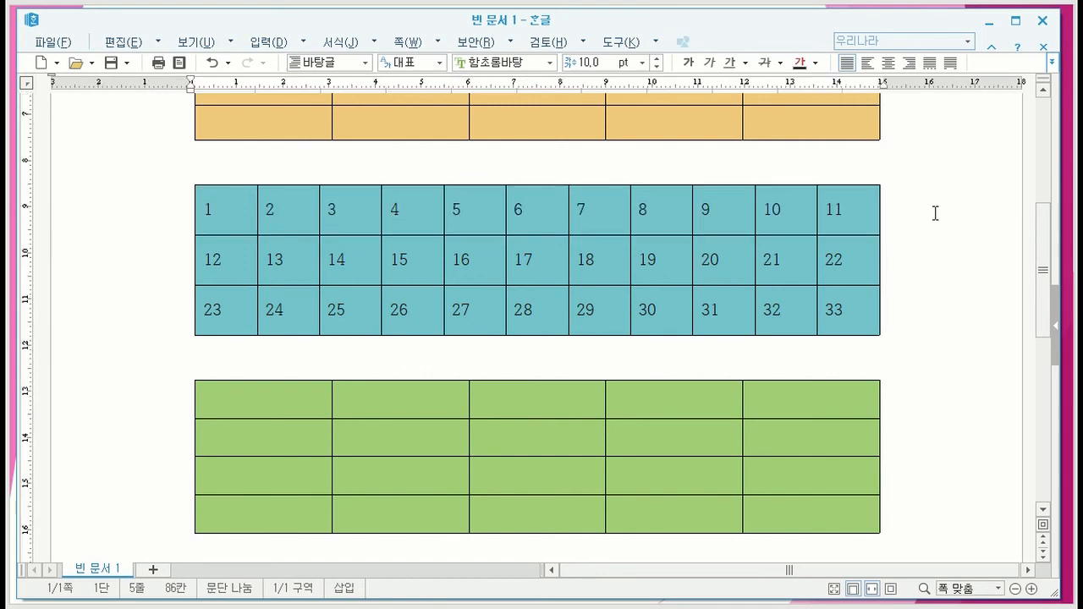
- Place the cursor in the cell containing 11, extend the cell selection back to 1, and clear it
left_click(836, 221)
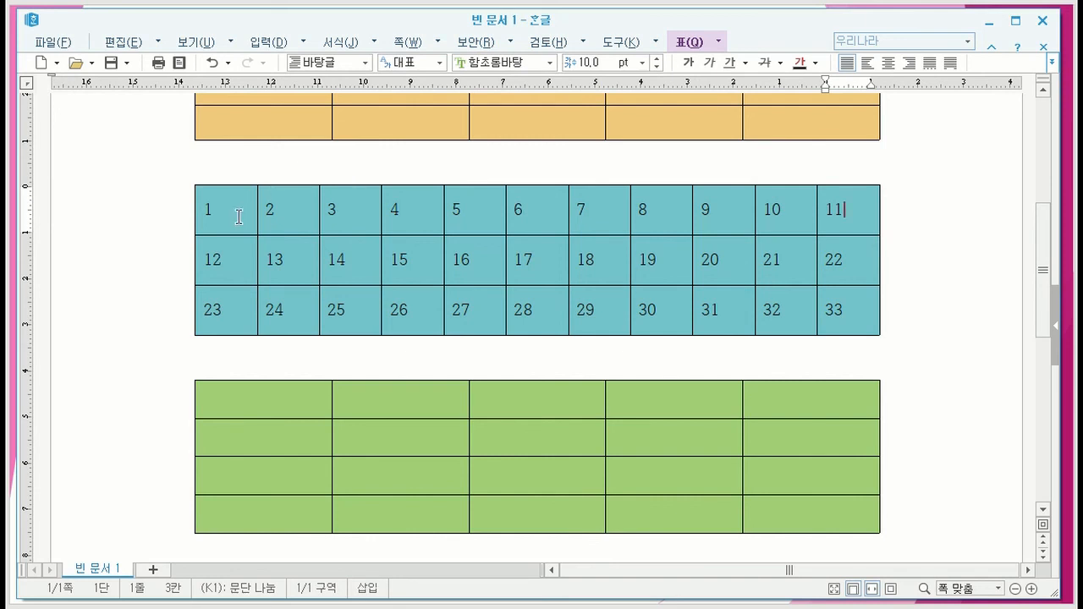
left_click(238, 216, "shift")
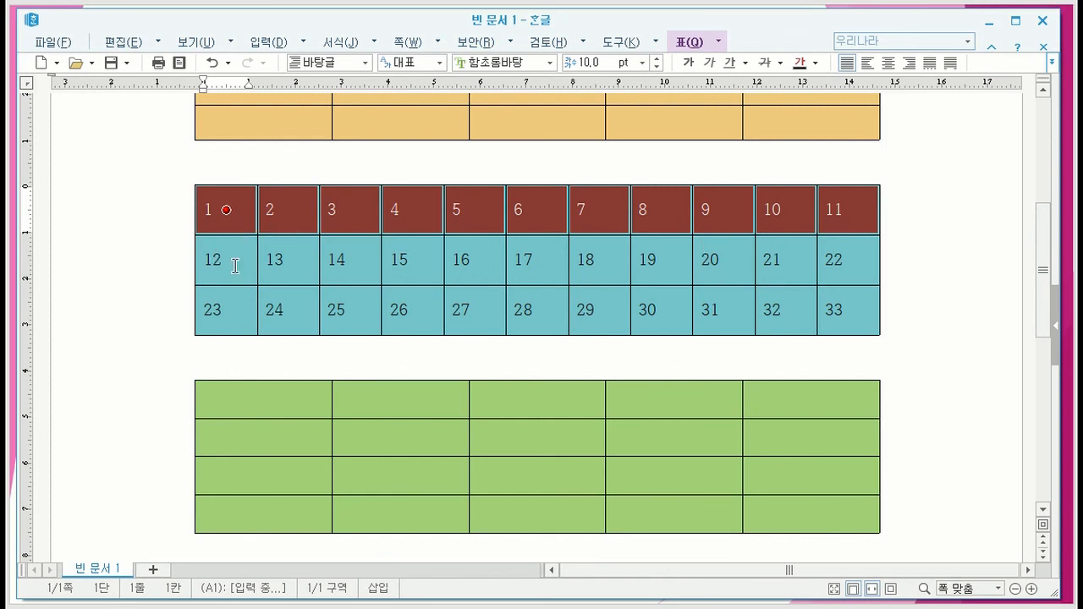
left_click(942, 227)
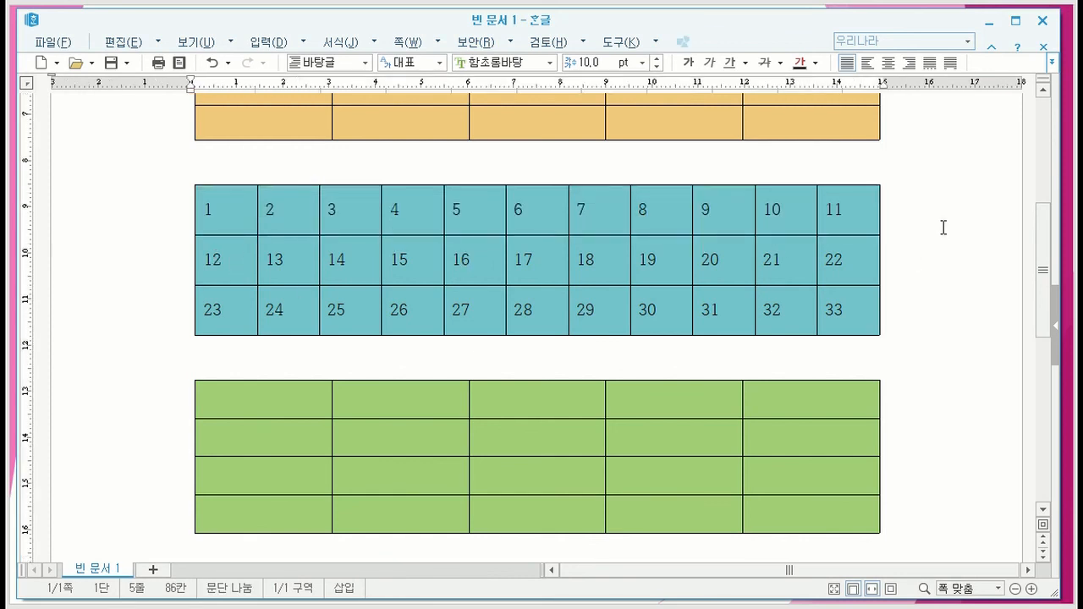
- Place the cursor in the cell containing 1, extend the cell selection to 11, and clear it
left_click(247, 210)
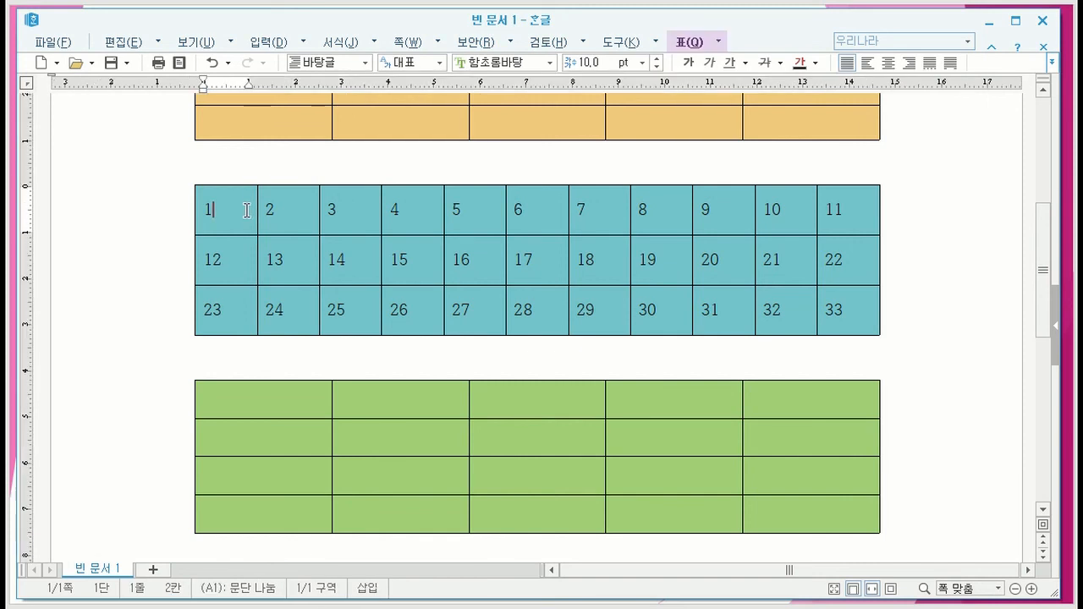
left_click(850, 216, "shift")
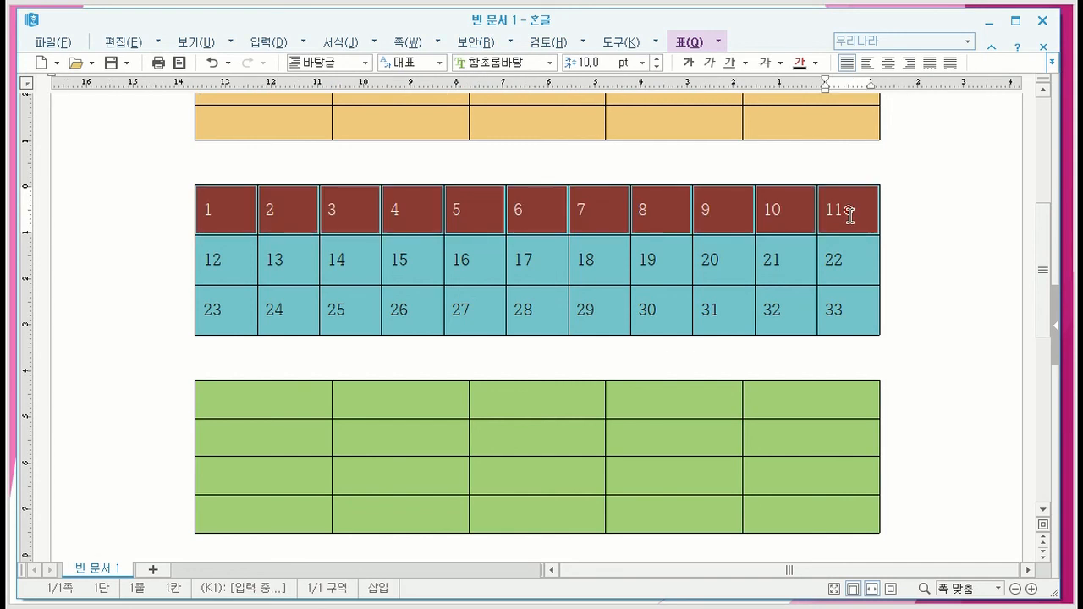
left_click(935, 289)
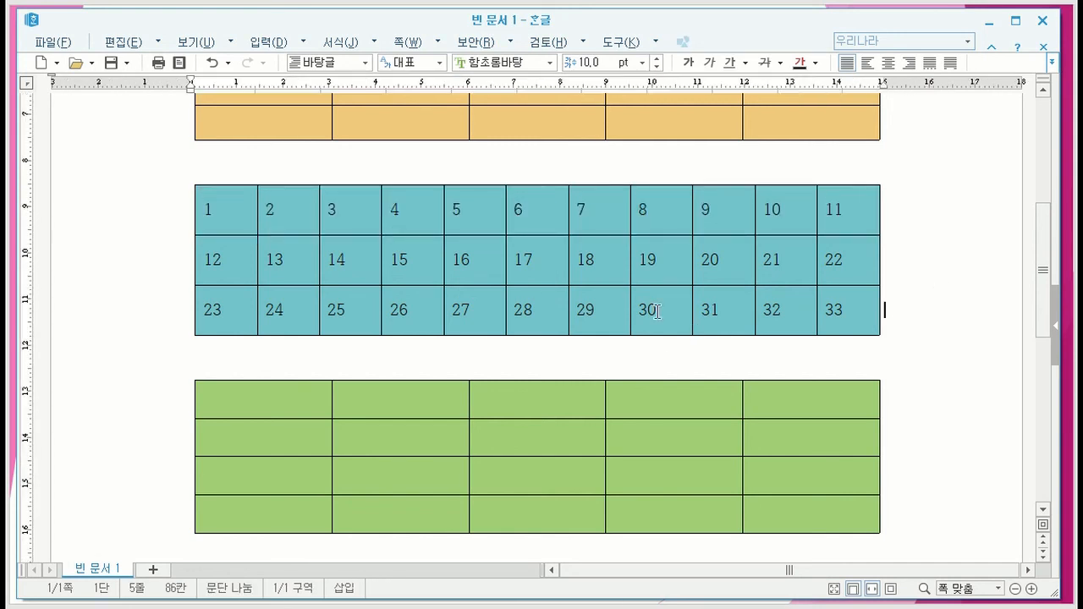
- Place the cursor in the cell containing 20, extend the cell selection back to 13, and clear it
left_click(711, 269)
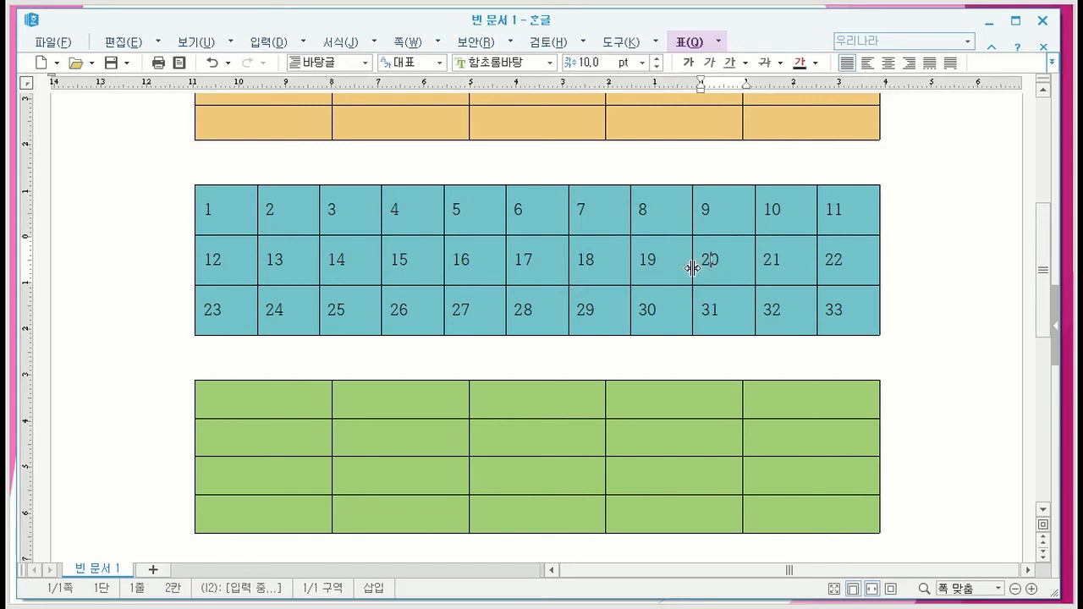
left_click(291, 259, "shift")
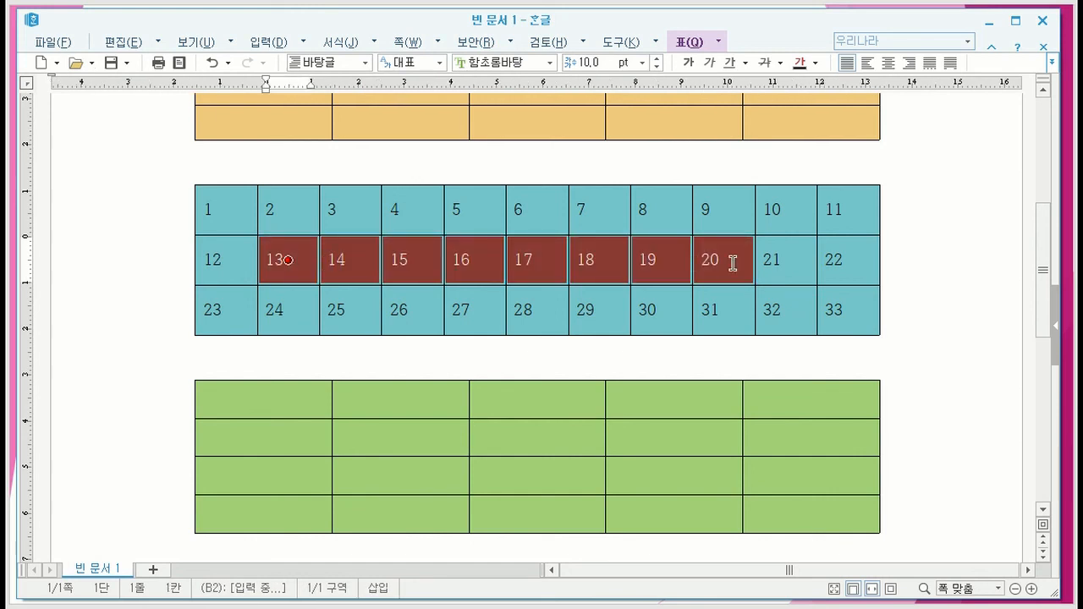
left_click(1013, 267)
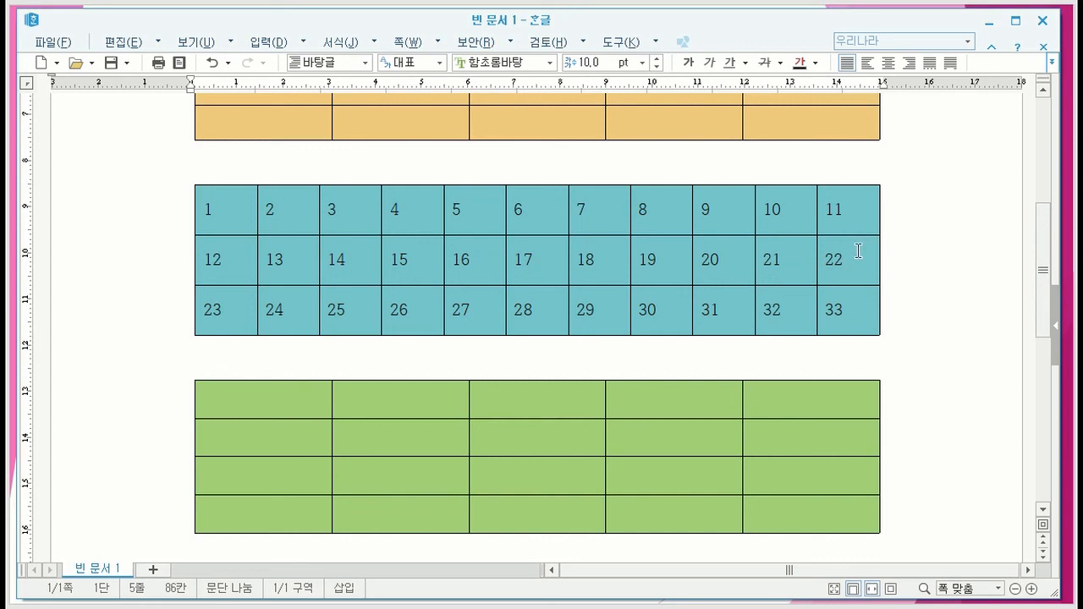
- Select cells 1 through 22 plus 25, 26, 29 and 30, colour their text yellow, and clear the selection
left_click(240, 216)
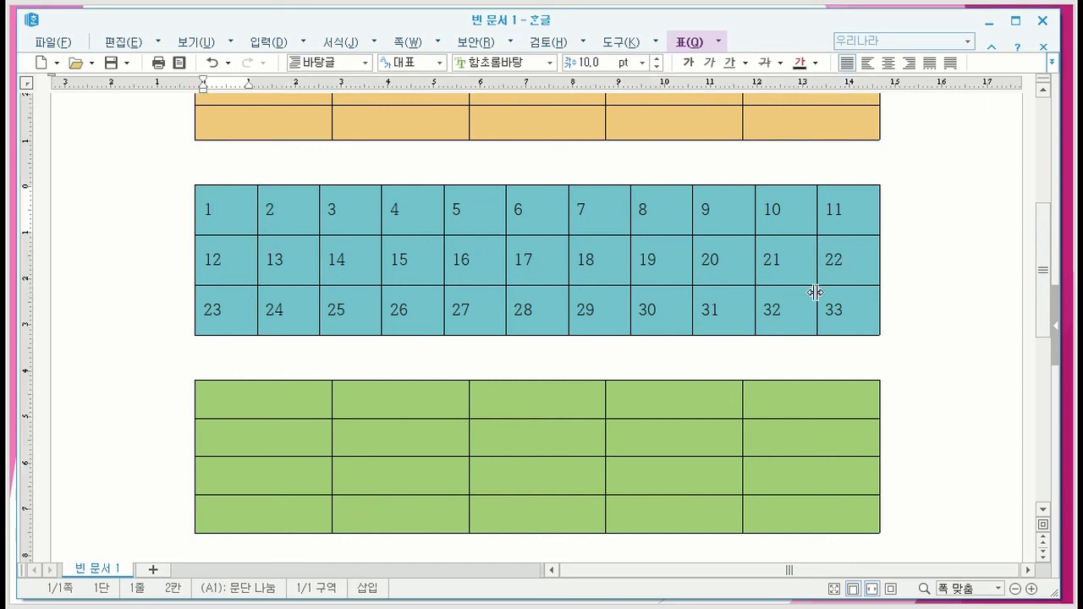
left_click(857, 265, "shift")
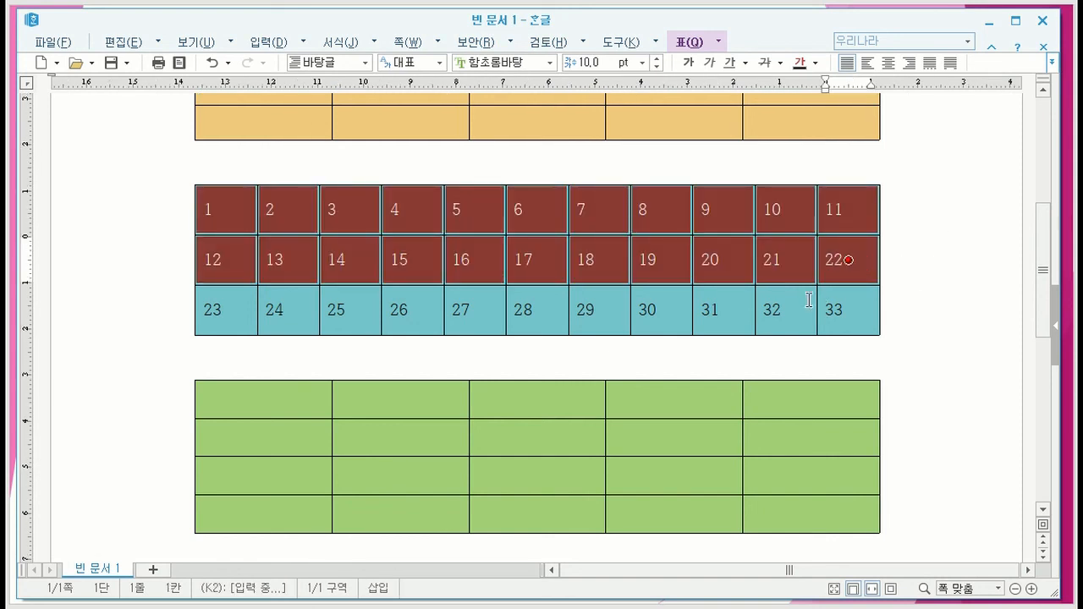
left_click(368, 310, "ctrl")
left_click(405, 311, "ctrl")
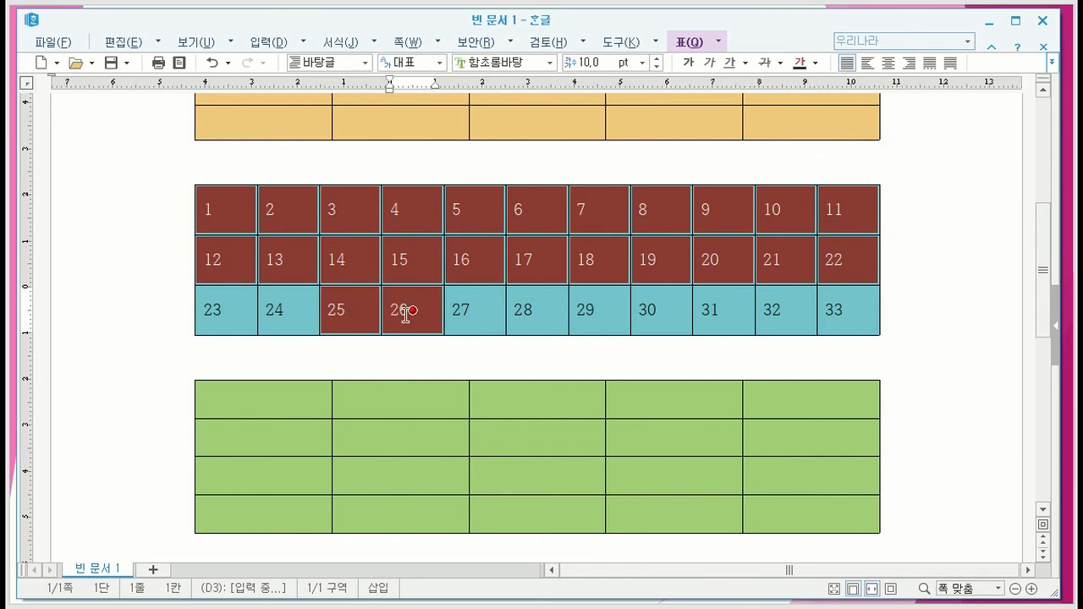
left_click(612, 316, "ctrl")
left_click(641, 311, "ctrl")
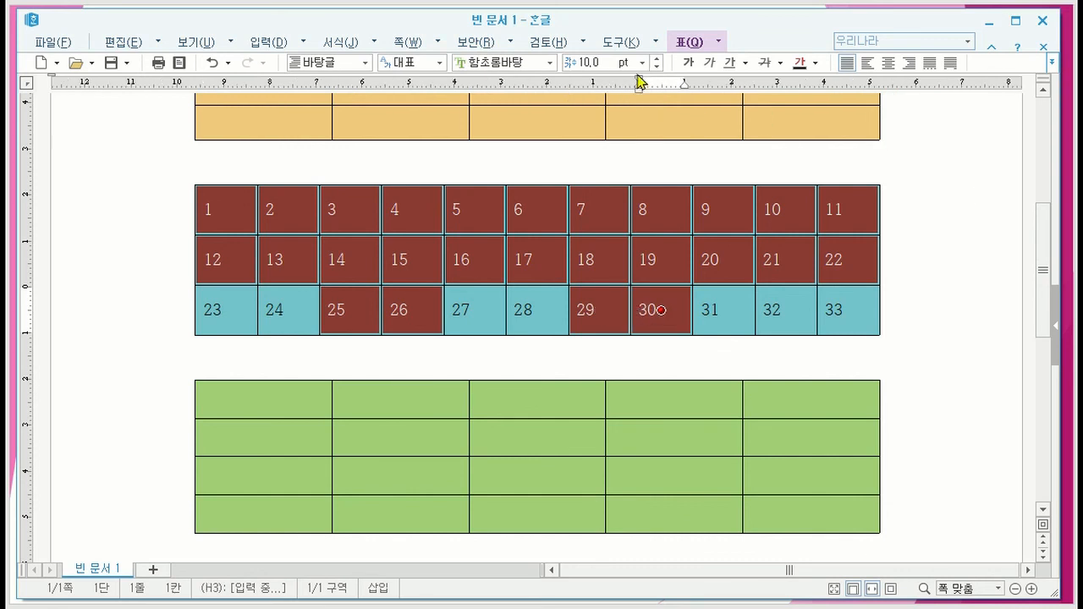
left_click(816, 63)
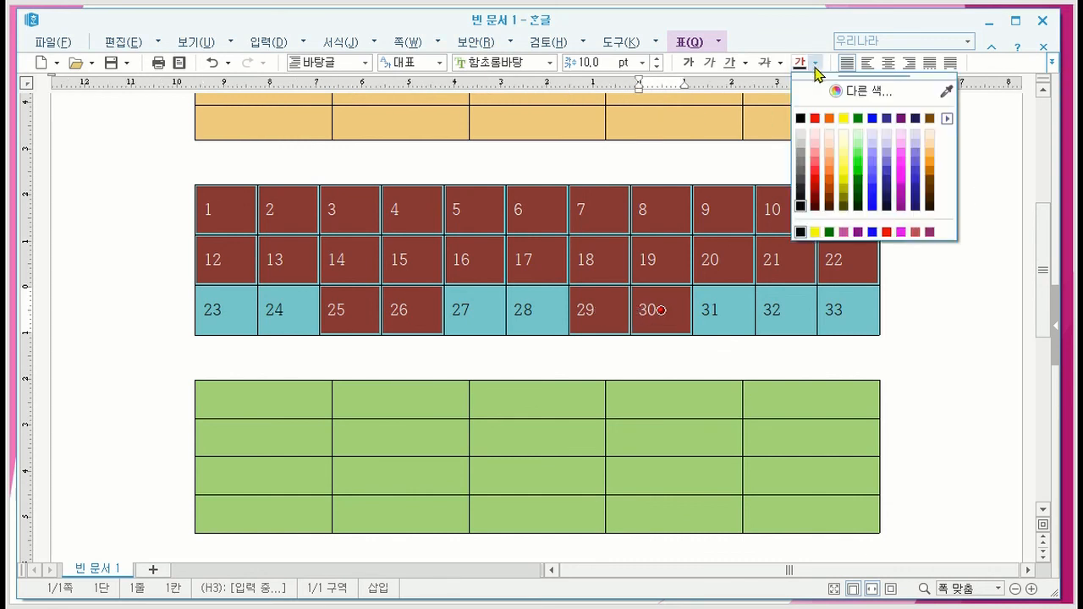
left_click(843, 119)
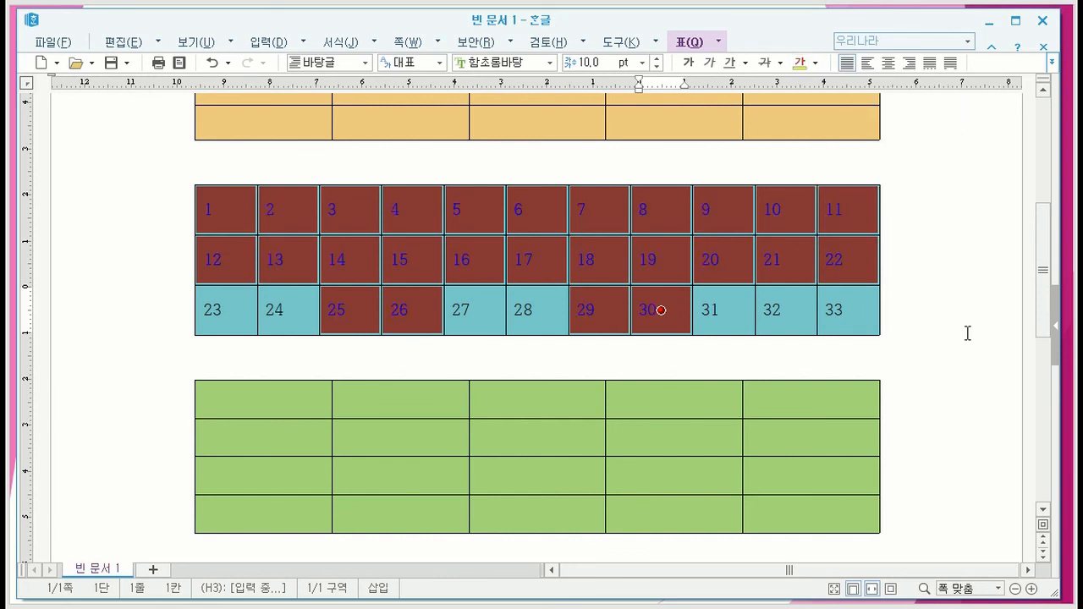
left_click(926, 288)
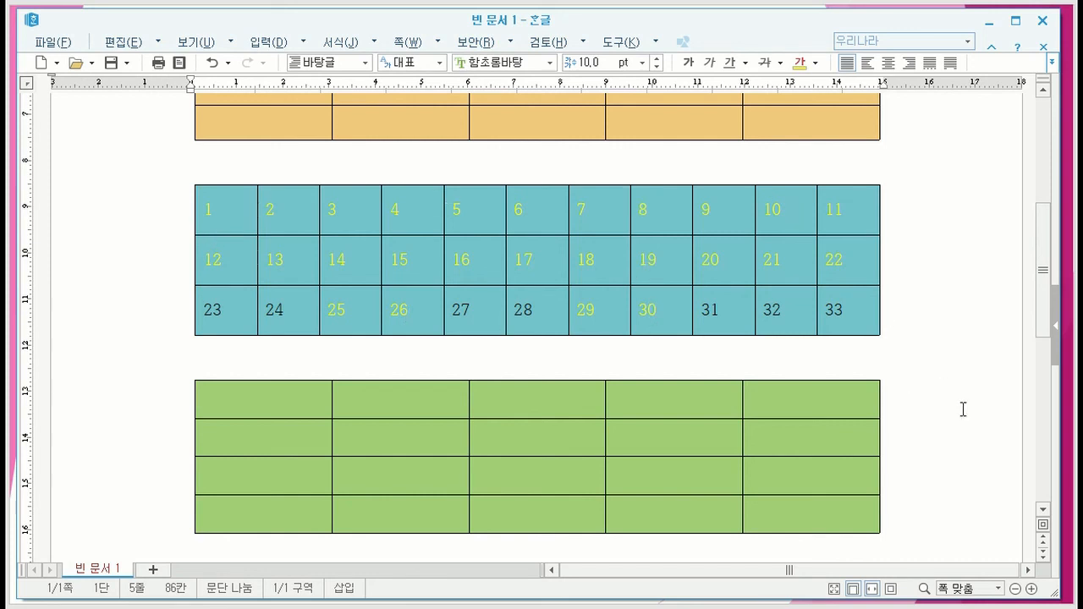
- Select the whole numbered table starting from the cell containing 17, colour its text orange, and clear the selection
left_click(544, 258)
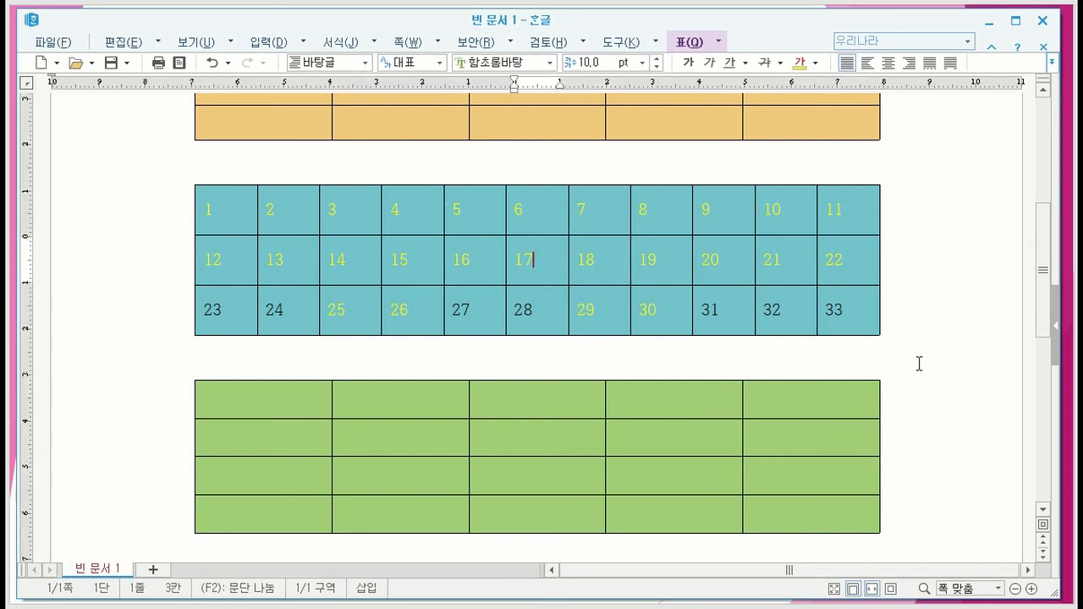
key("F5")
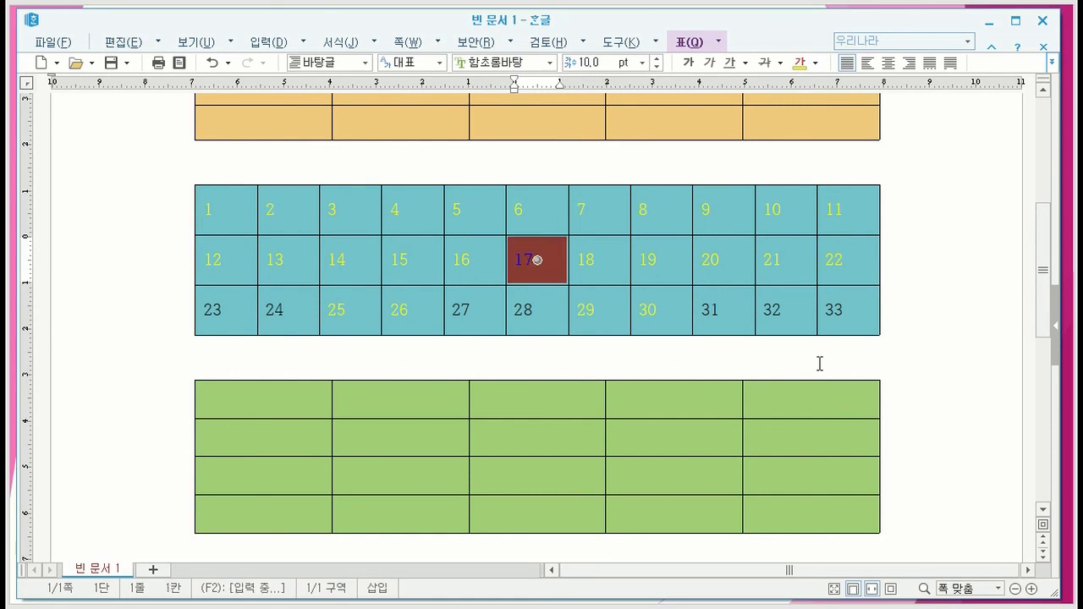
key("F5")
key("F5")
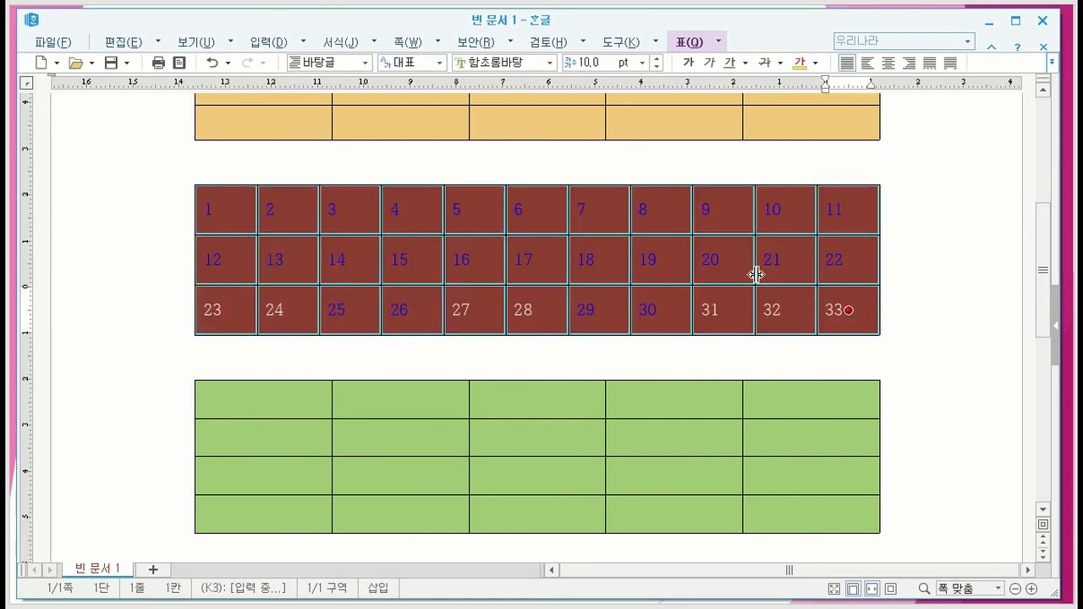
left_click(817, 64)
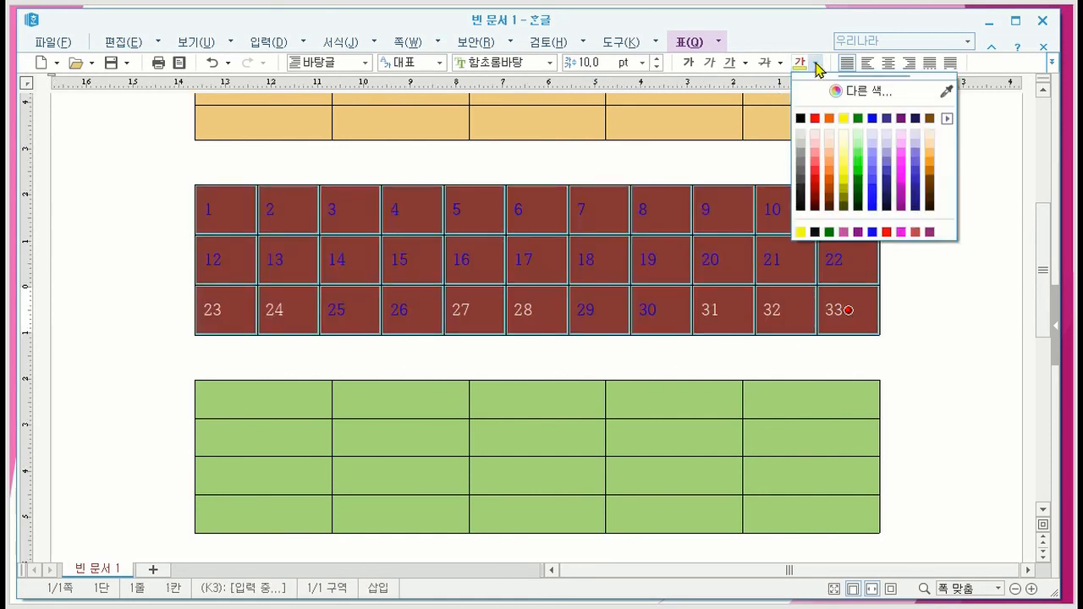
left_click(830, 120)
left_click(926, 310)
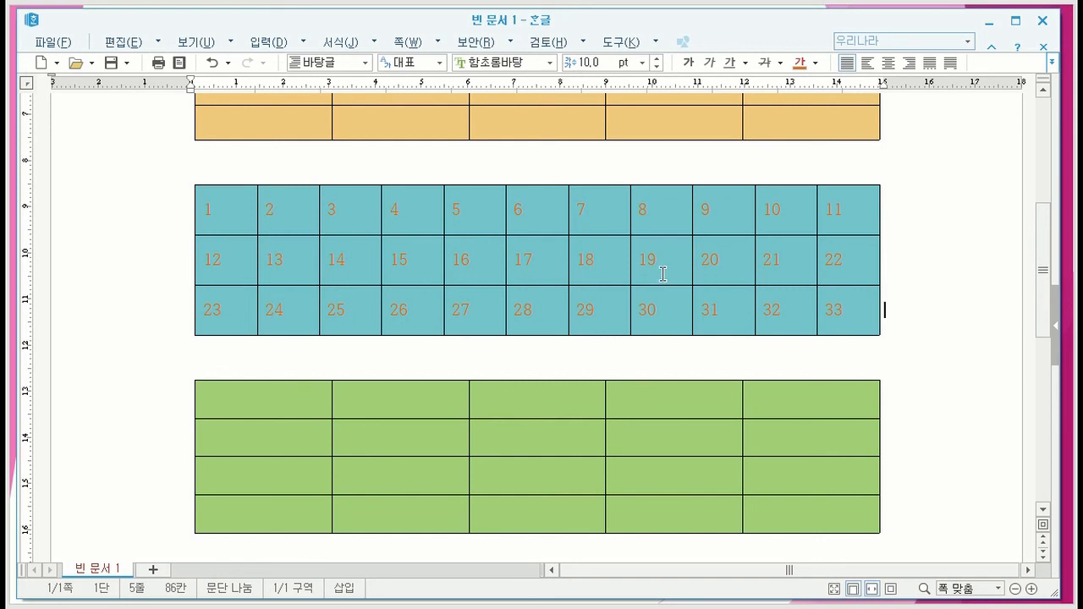
- Select the cell range from 1 to 19, add cells 9 to 11 to it, and clear the selection
left_click(224, 211)
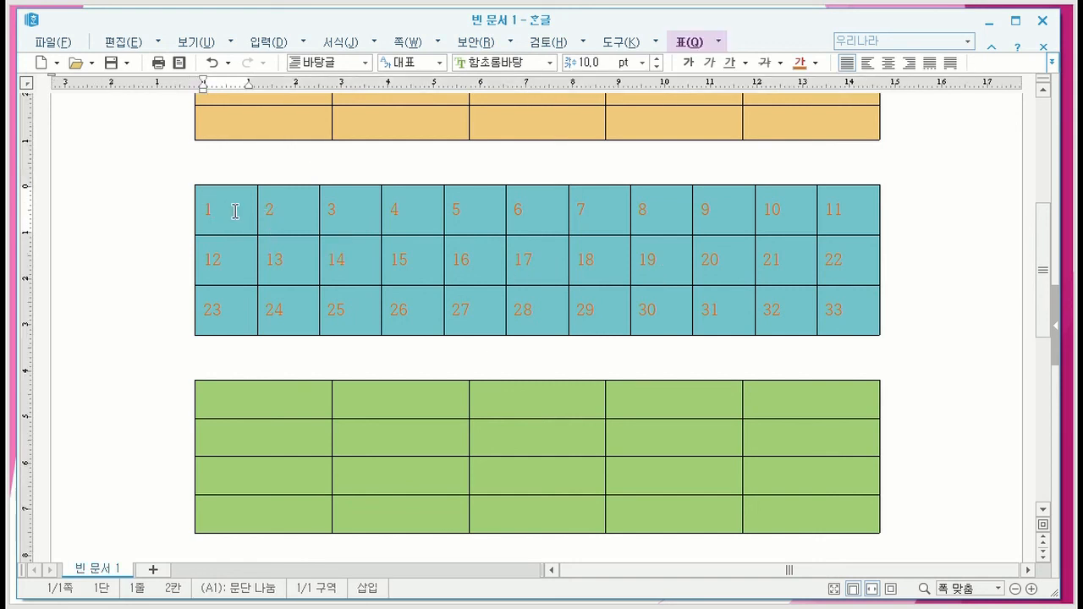
left_click(659, 266, "shift")
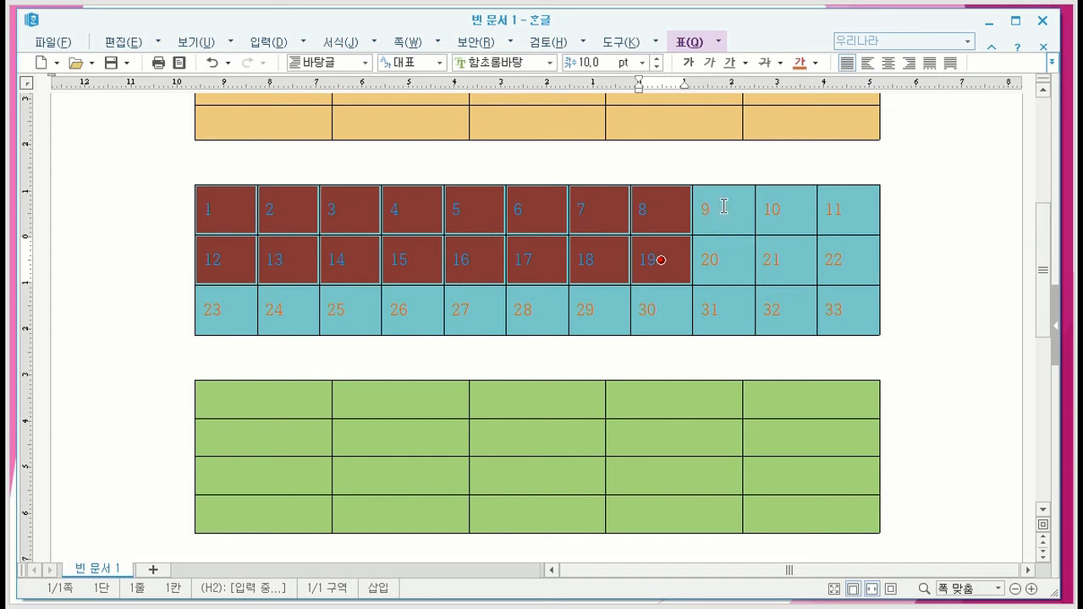
left_click_drag(738, 211, 827, 206)
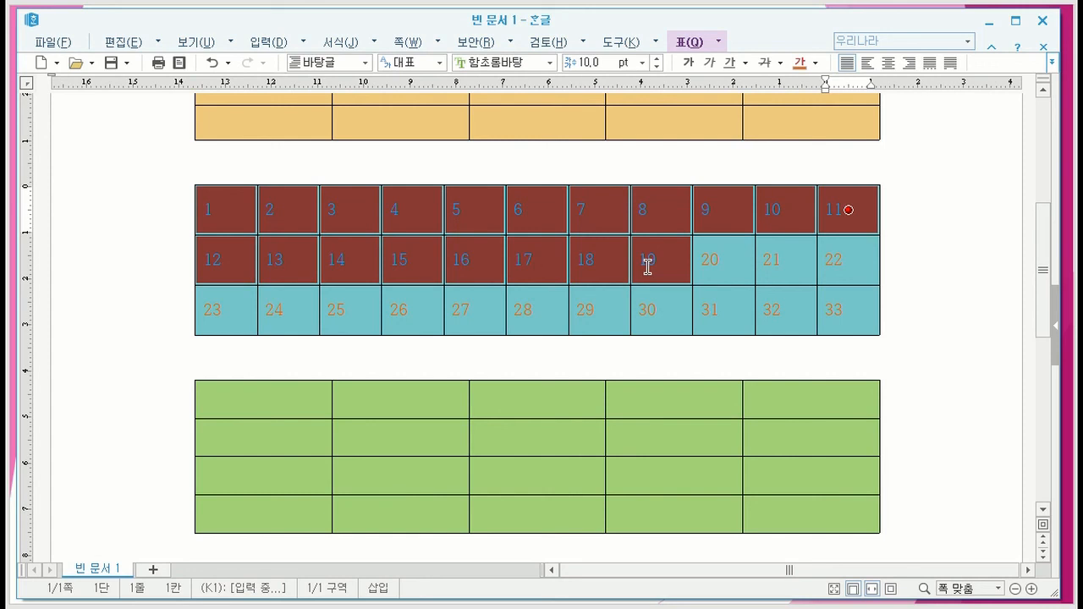
left_click(961, 271)
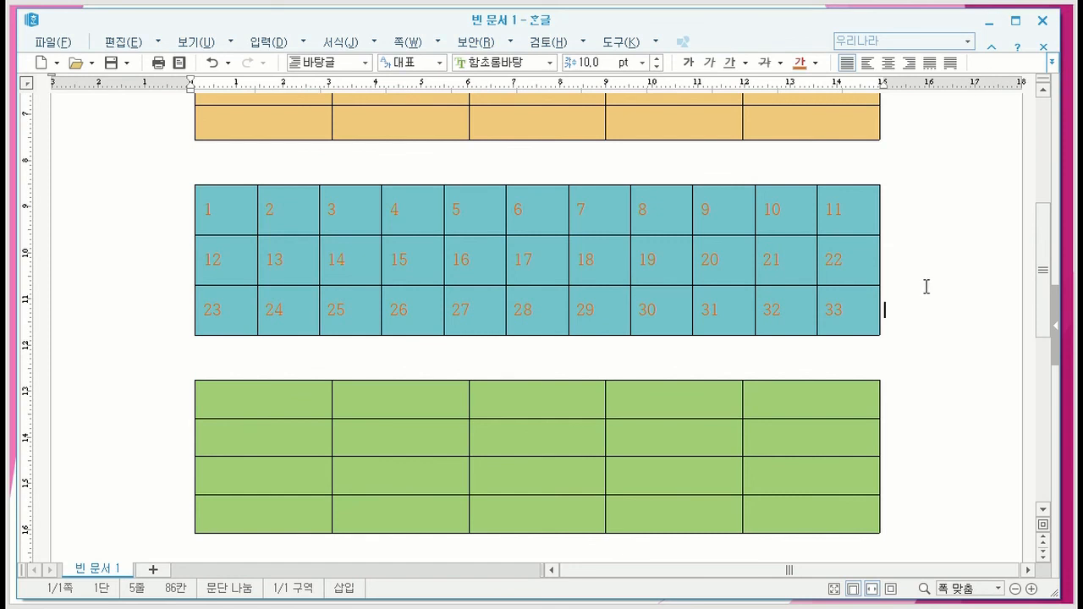
- Select the separate cells 6, 16, 19, 9, 29, 22, 32 and 33 together, and clear the selection
left_click(534, 208, "ctrl")
left_click(475, 260, "ctrl")
left_click(656, 258, "ctrl")
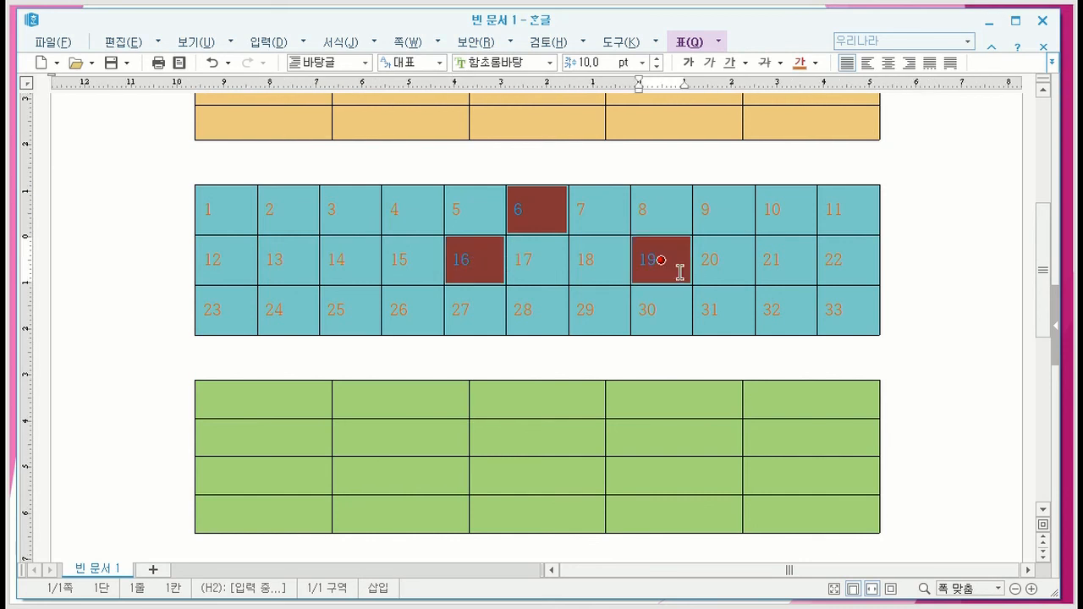
left_click(724, 208, "ctrl")
left_click(595, 312, "ctrl")
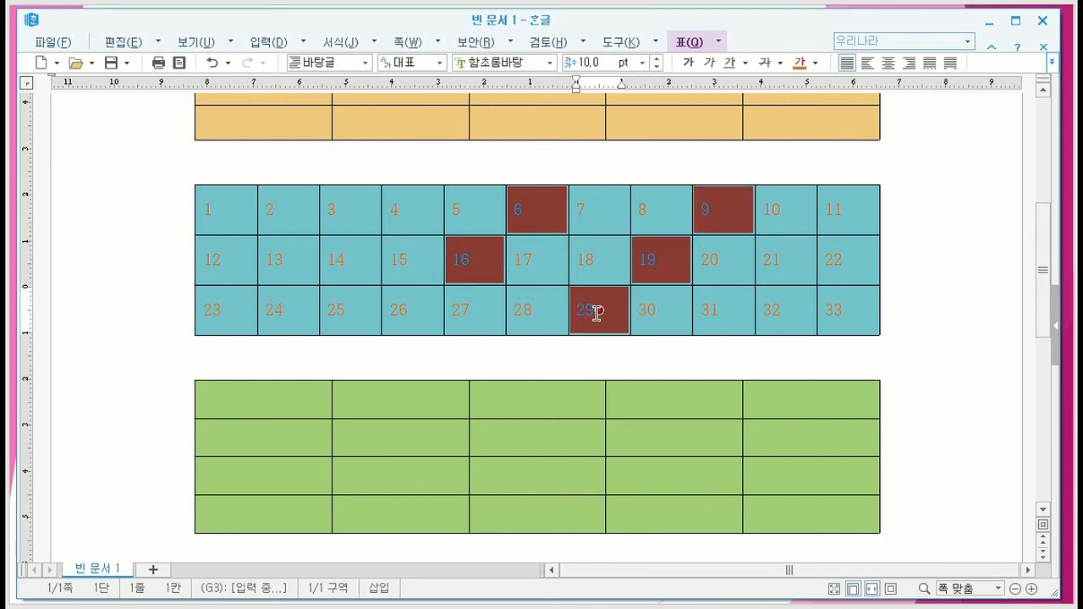
left_click(850, 254, "ctrl")
left_click(785, 311, "ctrl")
left_click(843, 311, "ctrl")
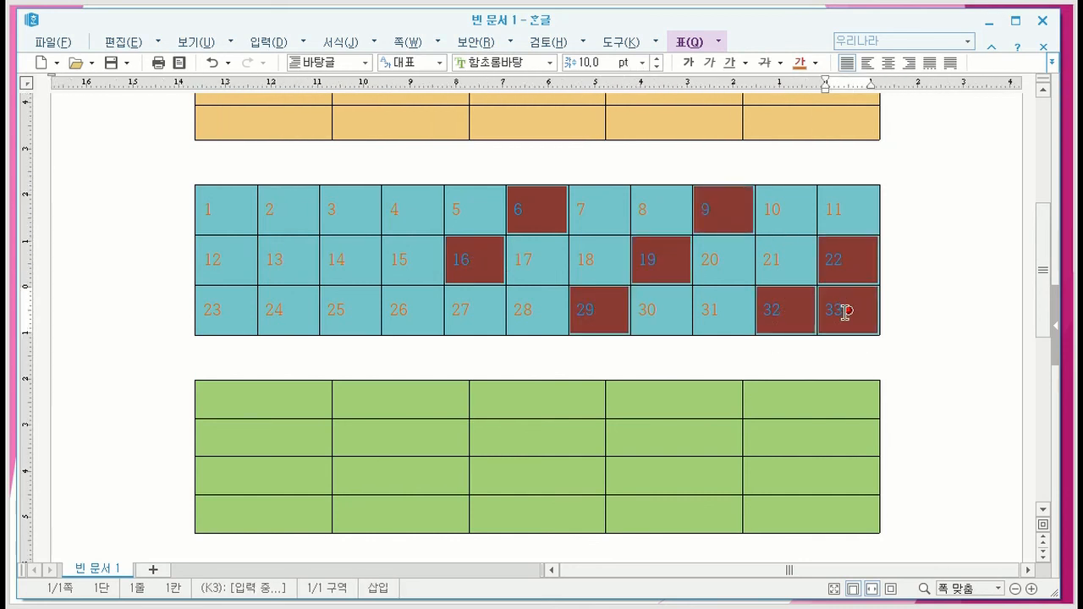
left_click(930, 321)
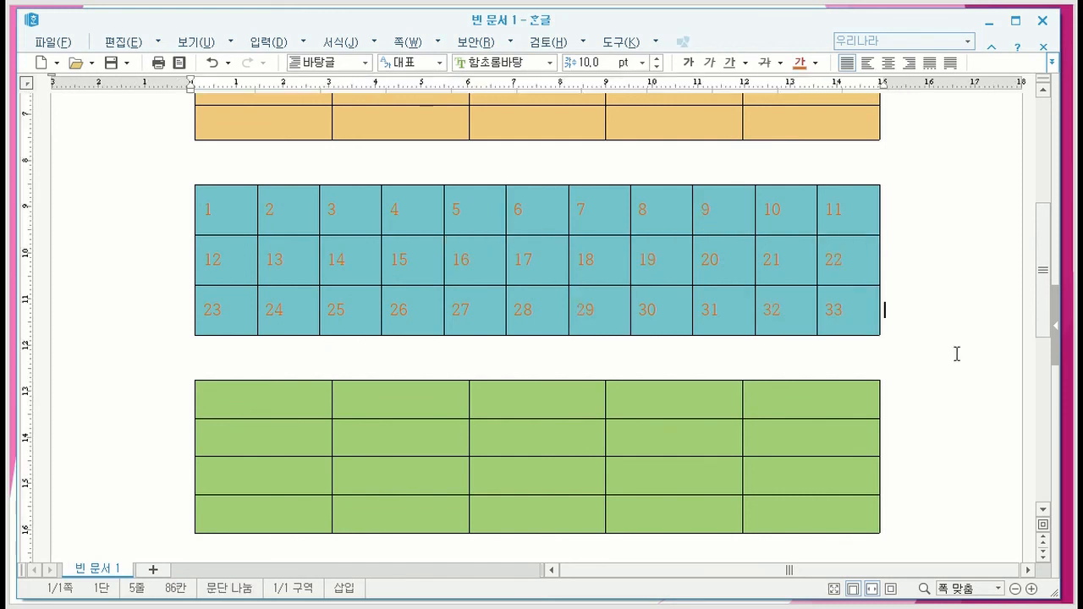